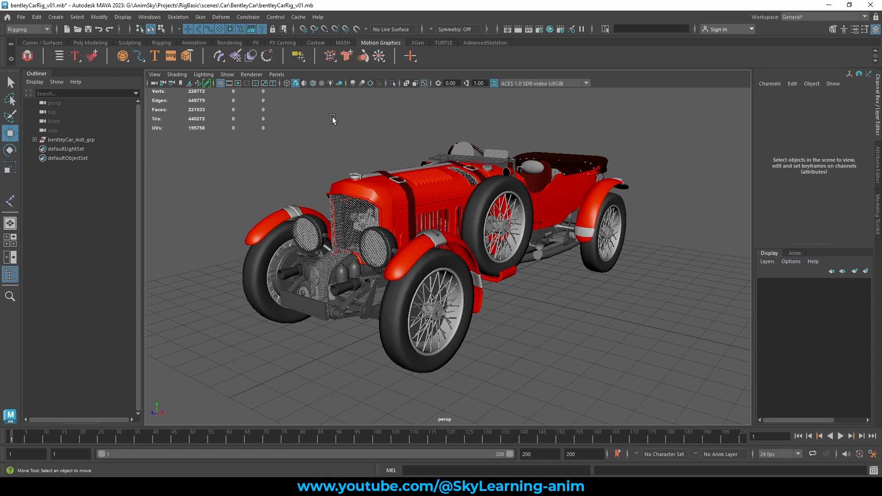
# Inspect the whole car model by selecting bentleyCar_mdl_grp and clearing the selection.
pyautogui.keyDown('alt'); pyautogui.moveTo(334, 120); pyautogui.dragTo(372, 136); pyautogui.keyUp('alt')
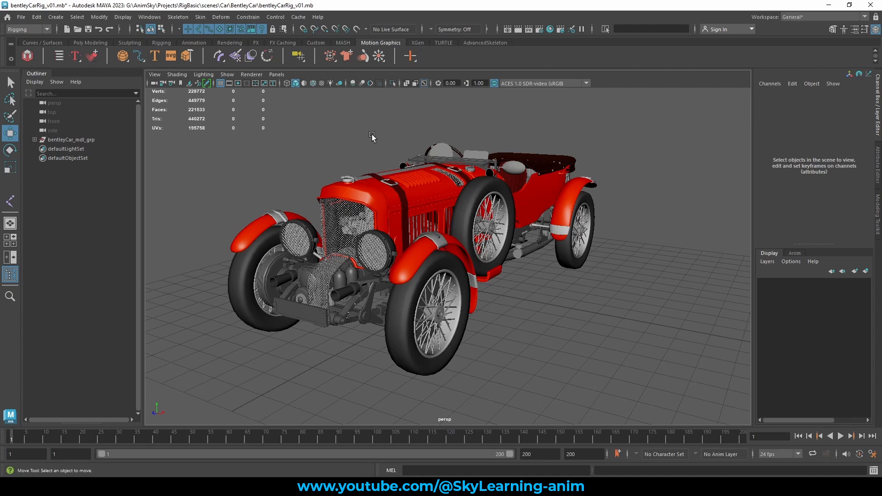
pyautogui.click(114, 141)
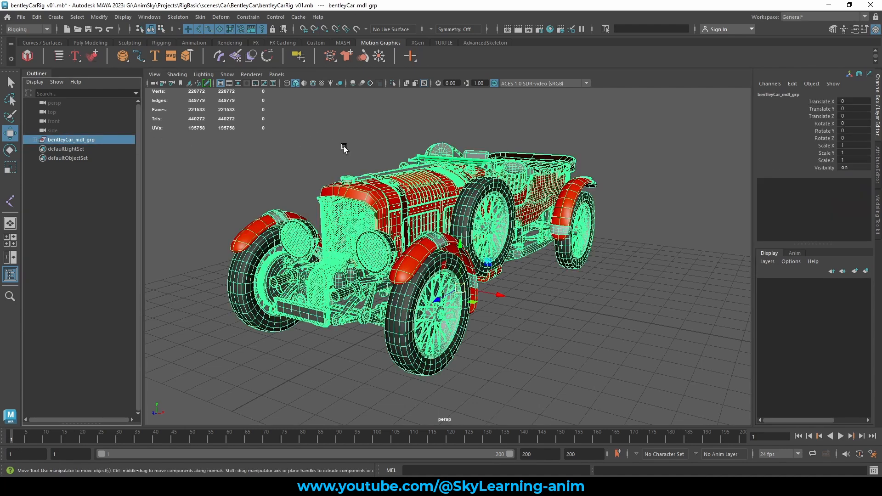
pyautogui.click(648, 135)
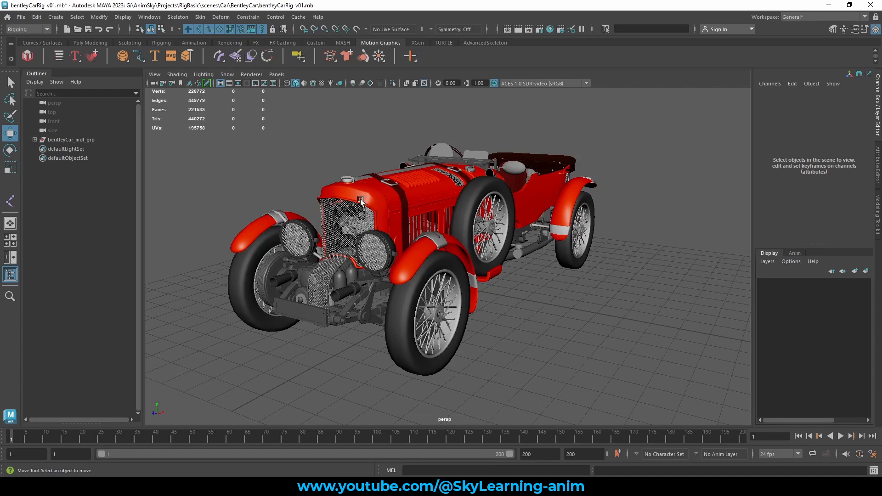
# Expand bentleyCar_mdl_grp and tyreGrp, and view the four tyre groups in isolation before restoring the full model.
pyautogui.click(35, 140)
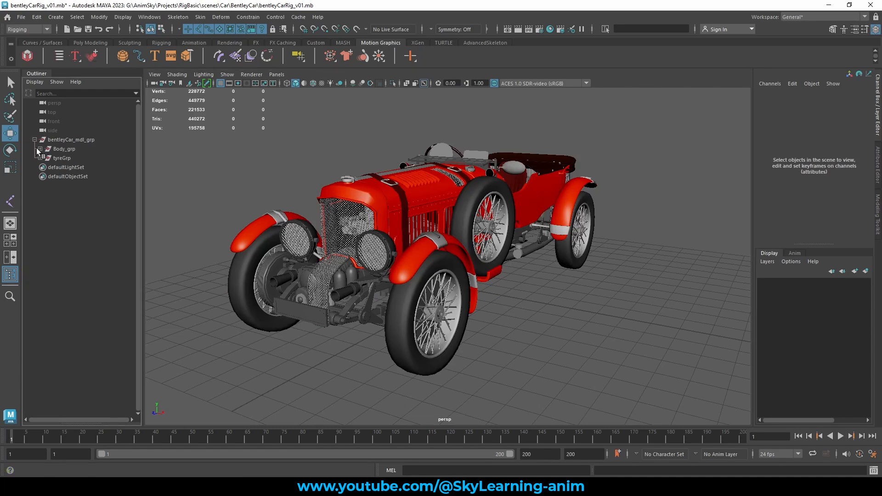
pyautogui.click(40, 158)
pyautogui.click(61, 158)
pyautogui.moveTo(454, 239)
pyautogui.keyDown('alt'); pyautogui.mouseDown()
pyautogui.moveTo(487, 239)
pyautogui.moveTo(367, 236)
pyautogui.moveTo(448, 242)
pyautogui.mouseUp(); pyautogui.keyUp('alt')
pyautogui.moveTo(84, 171); pyautogui.dragTo(81, 193)
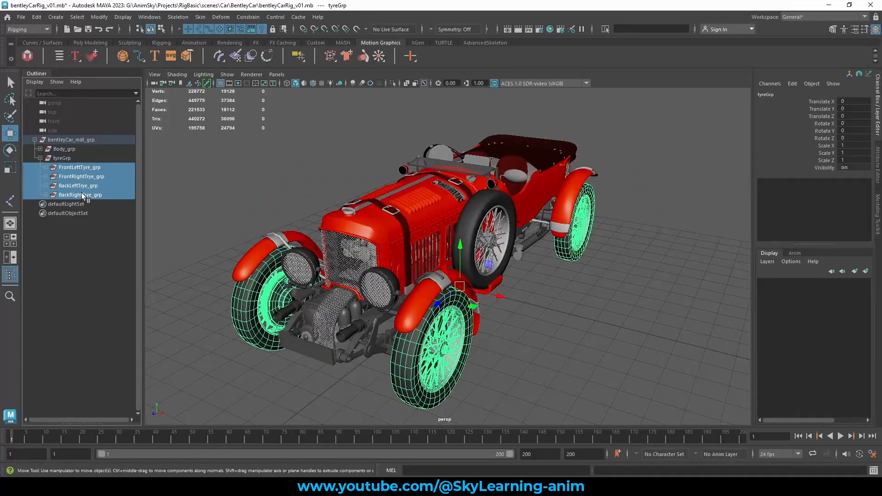
pyautogui.click(392, 82)
pyautogui.moveTo(547, 157)
pyautogui.keyDown('alt'); pyautogui.mouseDown()
pyautogui.moveTo(563, 160)
pyautogui.moveTo(546, 162)
pyautogui.mouseUp(); pyautogui.keyUp('alt')
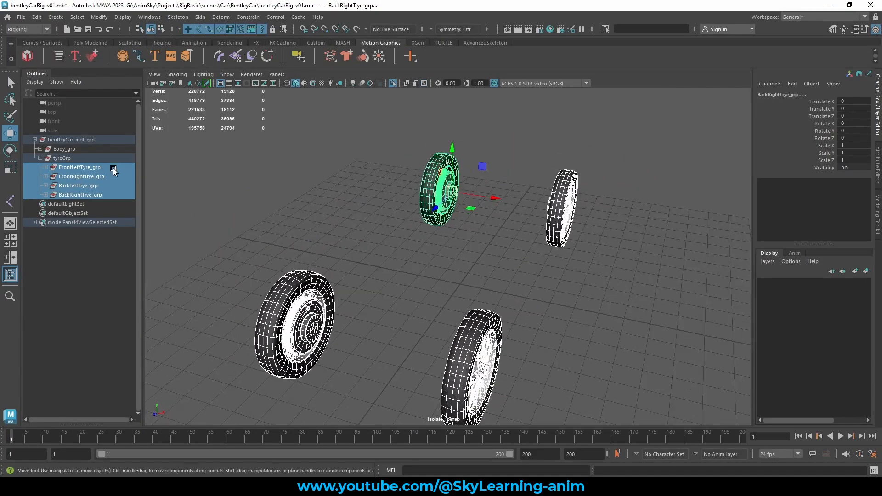
pyautogui.click(394, 83)
# Locate the windshield frame bentley_met_Parabrezza in the hierarchy and inspect its parent frontGlass_grp.
pyautogui.keyDown('alt'); pyautogui.moveTo(400, 152); pyautogui.dragTo(488, 189); pyautogui.keyUp('alt')
pyautogui.scroll(4, 488, 187)
pyautogui.keyDown('alt'); pyautogui.moveTo(472, 228); pyautogui.dragTo(480, 241, button='middle'); pyautogui.keyUp('alt')
pyautogui.scroll(2, 481, 240)
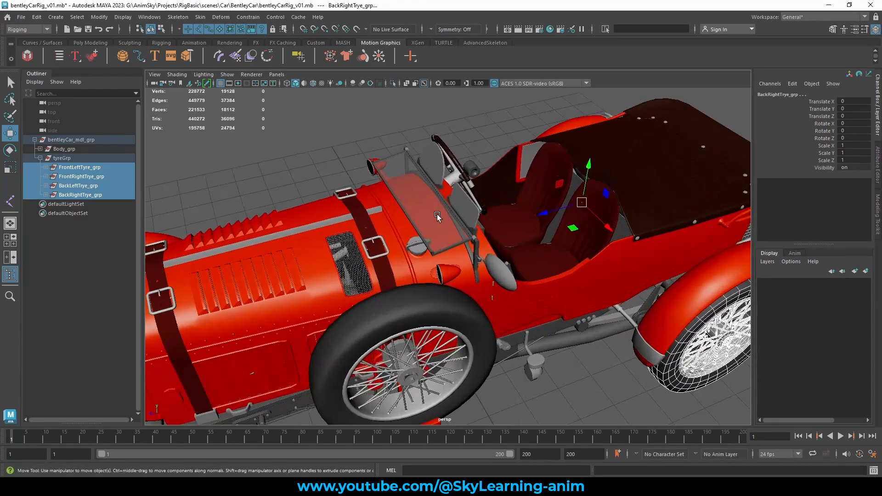
pyautogui.click(437, 214)
pyautogui.keyDown('alt'); pyautogui.moveTo(478, 216); pyautogui.dragTo(568, 242, button='right'); pyautogui.keyUp('alt')
pyautogui.scroll(3, 569, 242)
pyautogui.click(483, 220)
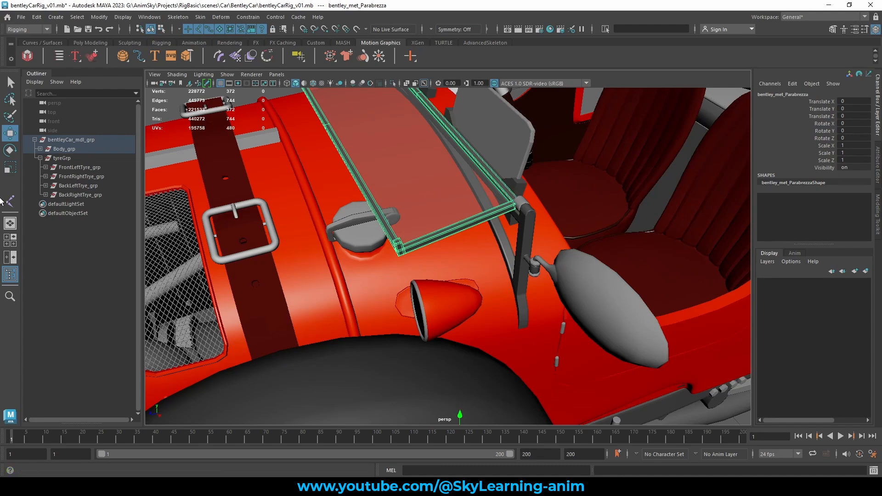
pyautogui.press('f')
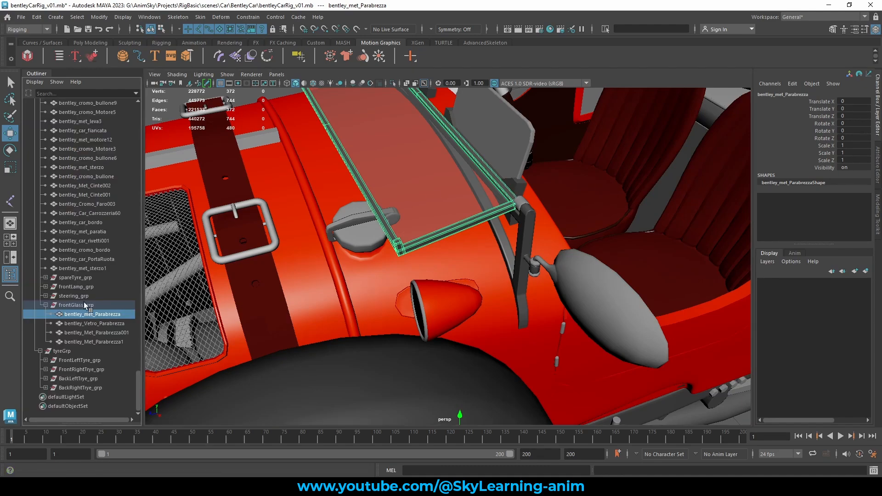
pyautogui.click(69, 305)
pyautogui.click(45, 306)
pyautogui.scroll(-10, 388, 258)
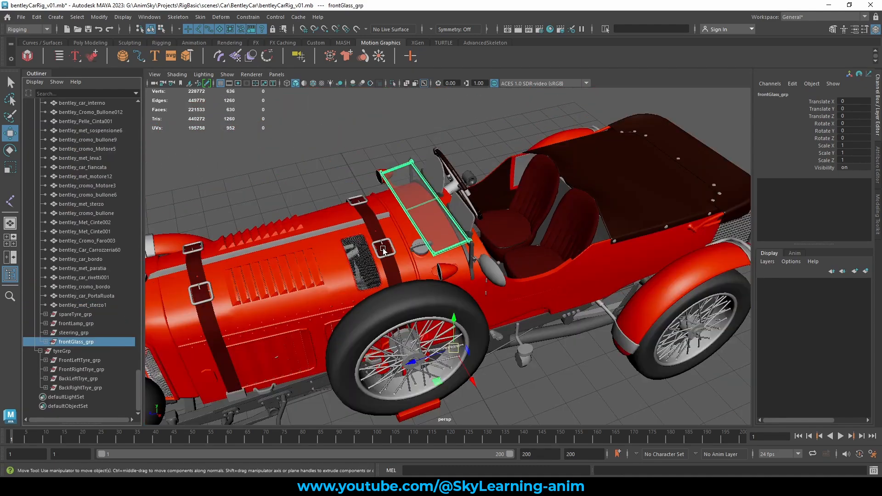
# Inspect steering_grp, spareTyre_grp and frontLamp_grp on the car, then collapse Body_grp and clear the selection.
pyautogui.keyDown('alt'); pyautogui.moveTo(404, 230); pyautogui.dragTo(533, 157); pyautogui.keyUp('alt')
pyautogui.click(74, 332)
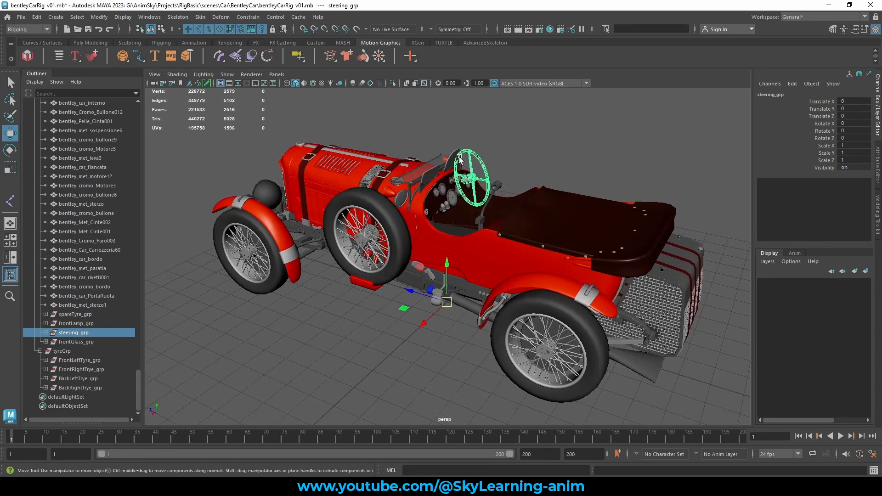
pyautogui.click(79, 314)
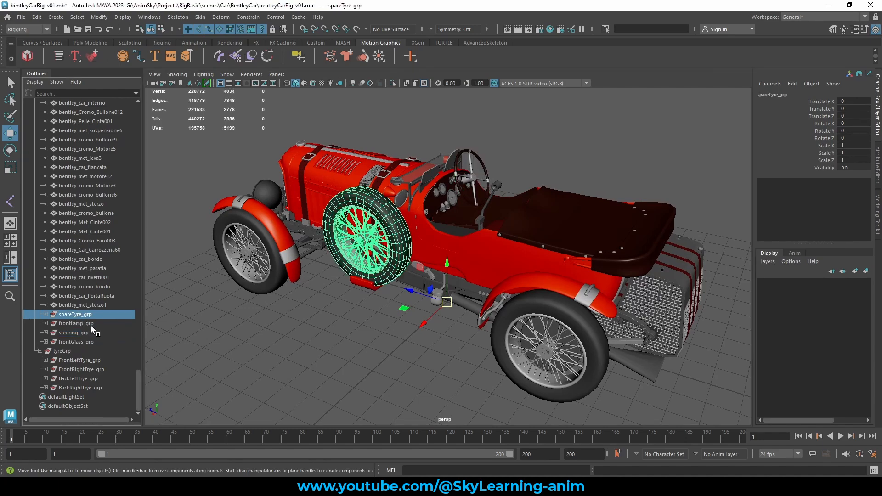
pyautogui.click(91, 325)
pyautogui.keyDown('alt'); pyautogui.moveTo(487, 239); pyautogui.dragTo(457, 239); pyautogui.keyUp('alt')
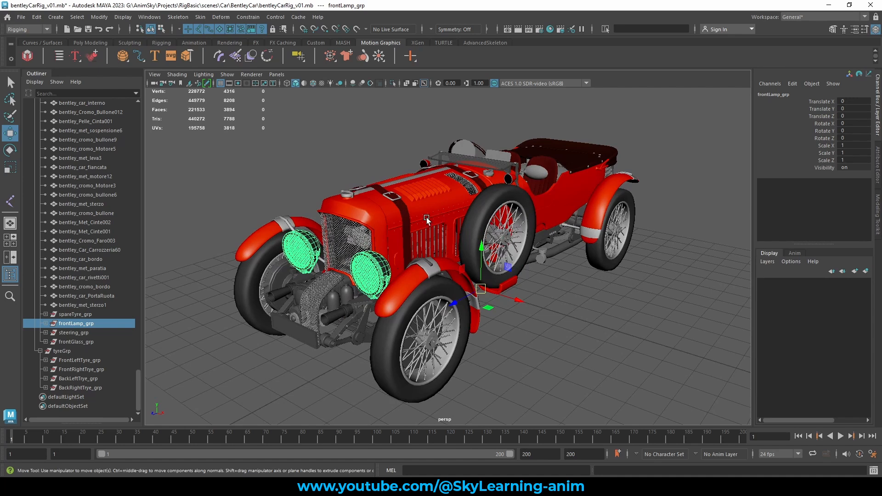
pyautogui.scroll(15, 86, 224)
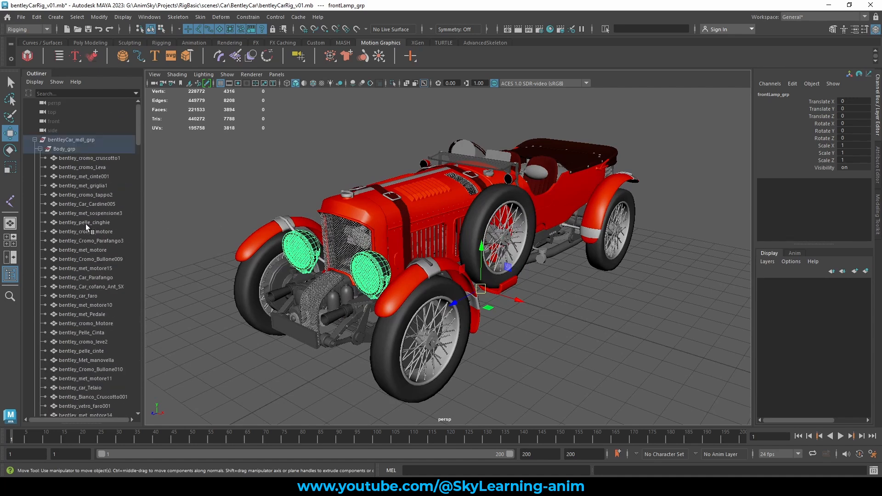
pyautogui.click(40, 149)
pyautogui.click(311, 151)
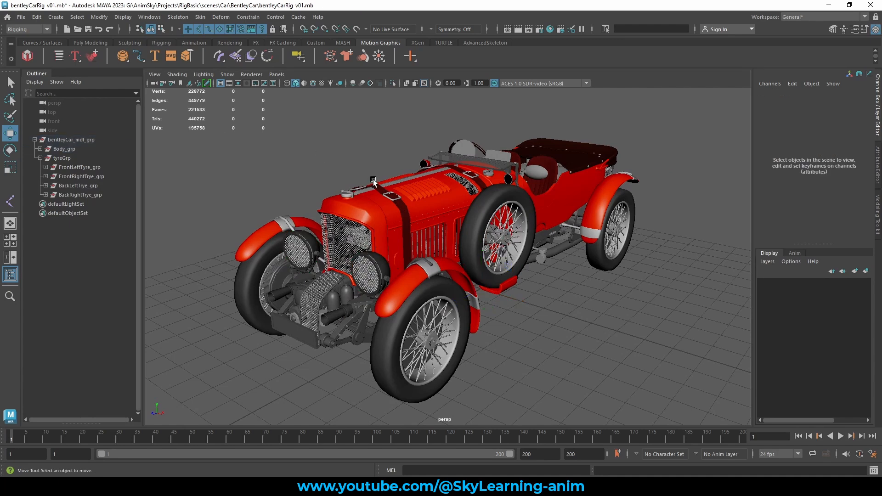
# Review the front and back tyre groups under tyreGrp on the model and deselect them.
pyautogui.keyDown('alt'); pyautogui.moveTo(373, 179); pyautogui.dragTo(377, 246); pyautogui.keyUp('alt')
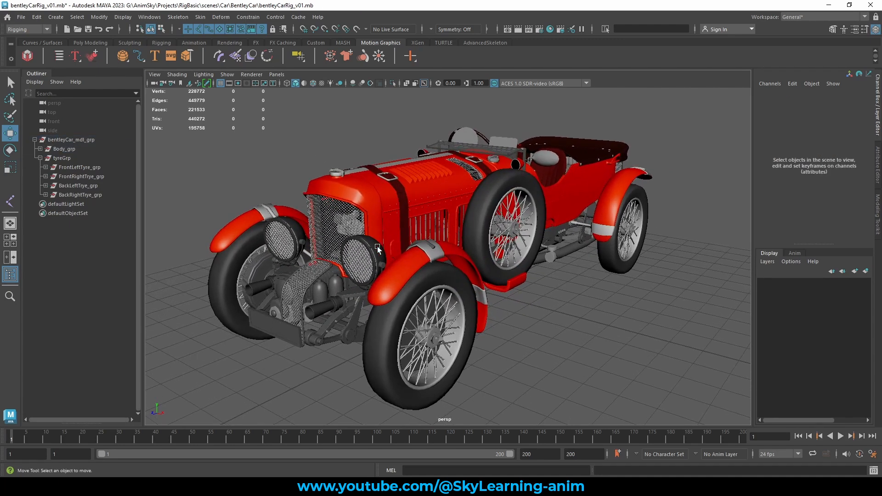
pyautogui.moveTo(86, 164); pyautogui.dragTo(82, 191)
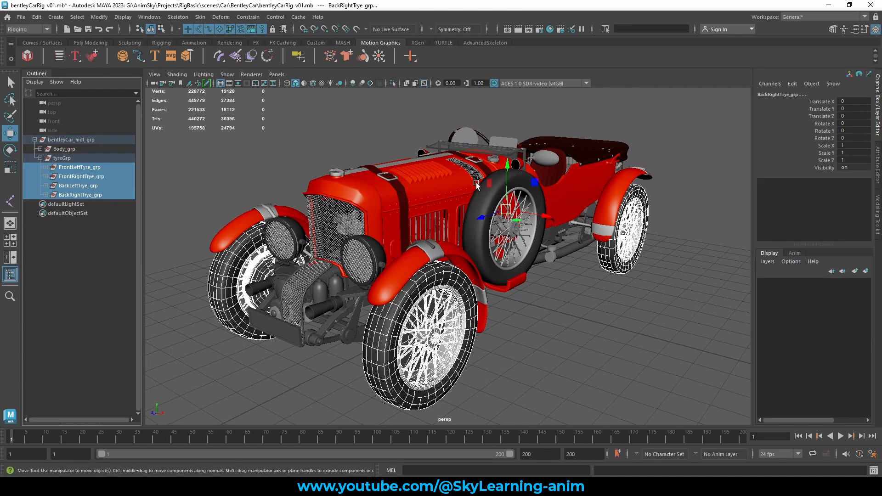
pyautogui.keyDown('alt'); pyautogui.moveTo(371, 151); pyautogui.dragTo(402, 155, button='middle'); pyautogui.keyUp('alt')
pyautogui.click(233, 178)
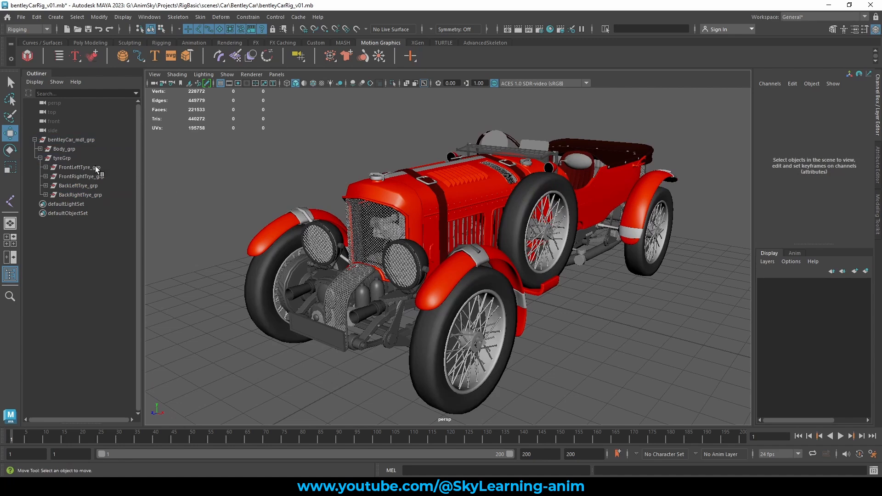
pyautogui.moveTo(93, 166); pyautogui.dragTo(87, 192)
pyautogui.click(208, 163)
# Create a new shelf named CarRig_Shelf.
pyautogui.click(11, 59)
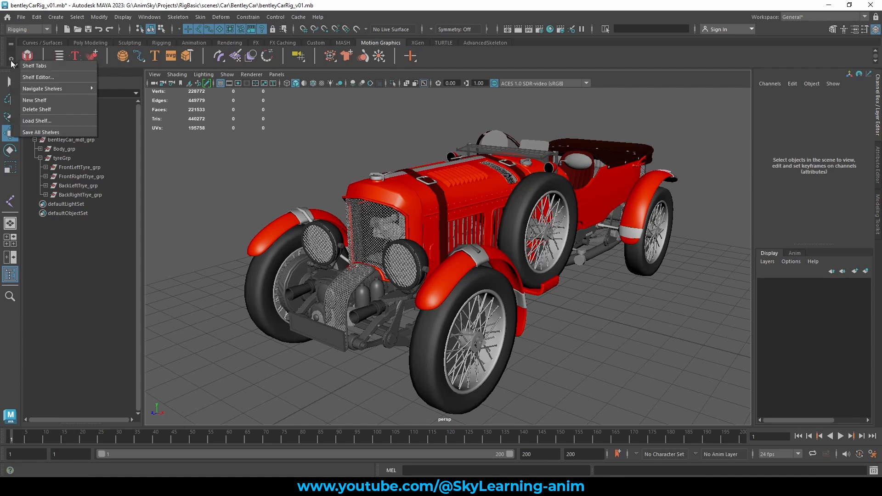
pyautogui.click(56, 98)
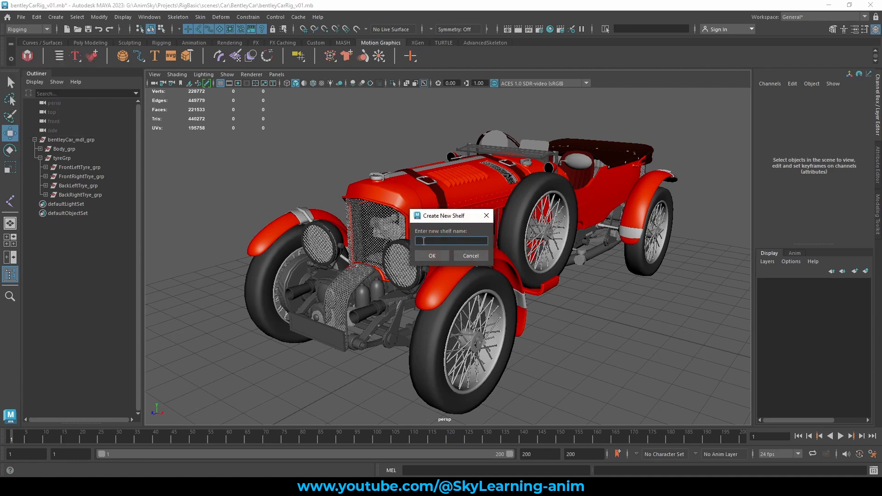
pyautogui.write('Cal')
pyautogui.write('R')
pyautogui.write('ig')
pyautogui.write('_She')
pyautogui.write('lf')
pyautogui.click(430, 256)
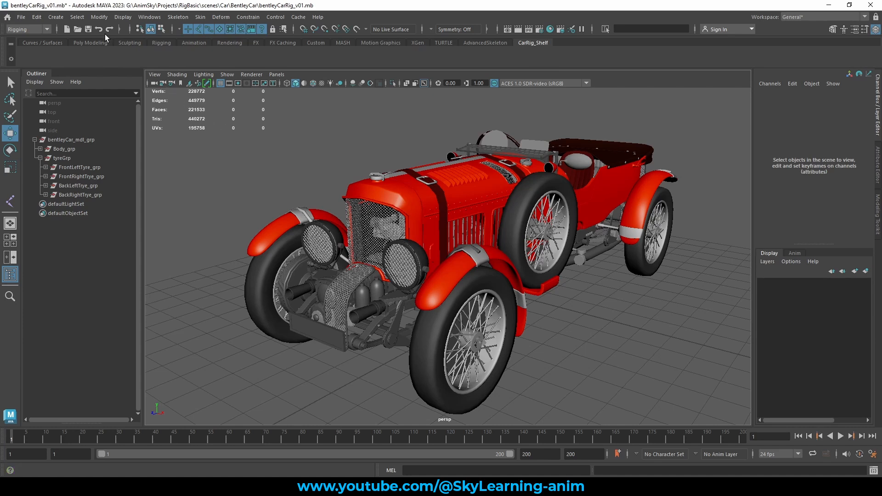
# Add the Match Translation command to CarRig_Shelf.
pyautogui.click(100, 19)
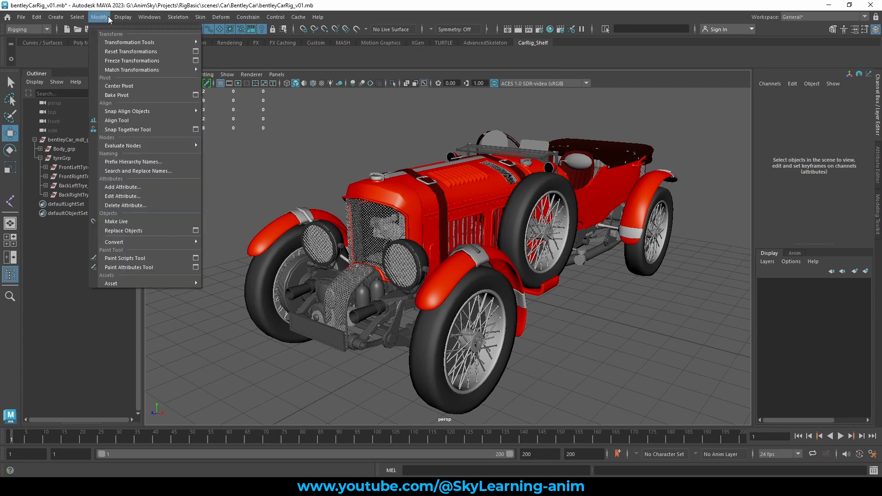
pyautogui.moveTo(151, 70)
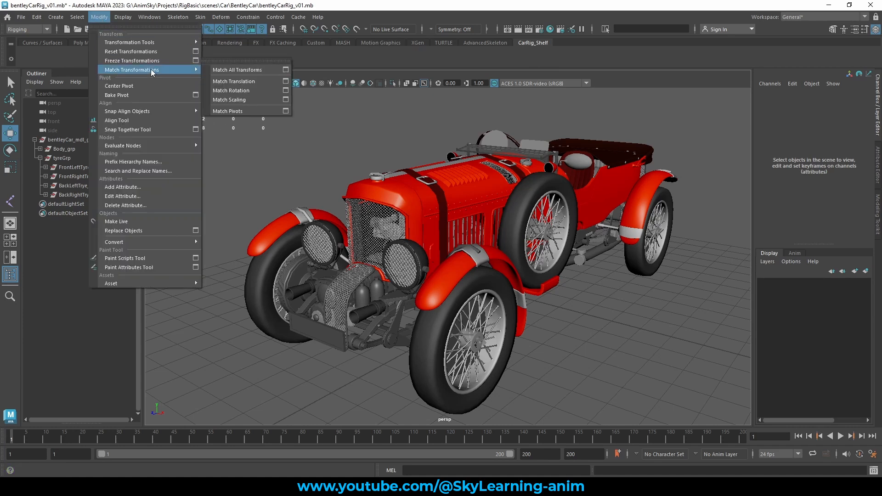
pyautogui.keyDown('ctrl'); pyautogui.keyDown('shift'); pyautogui.click(240, 82); pyautogui.keyUp('shift'); pyautogui.keyUp('ctrl')
pyautogui.click(54, 51)
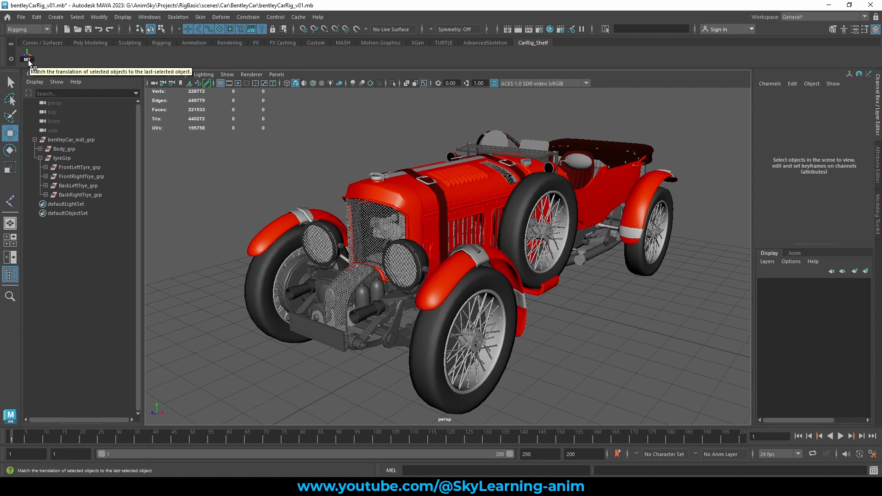
# Add the Cluster deformer command to CarRig_Shelf.
pyautogui.click(221, 17)
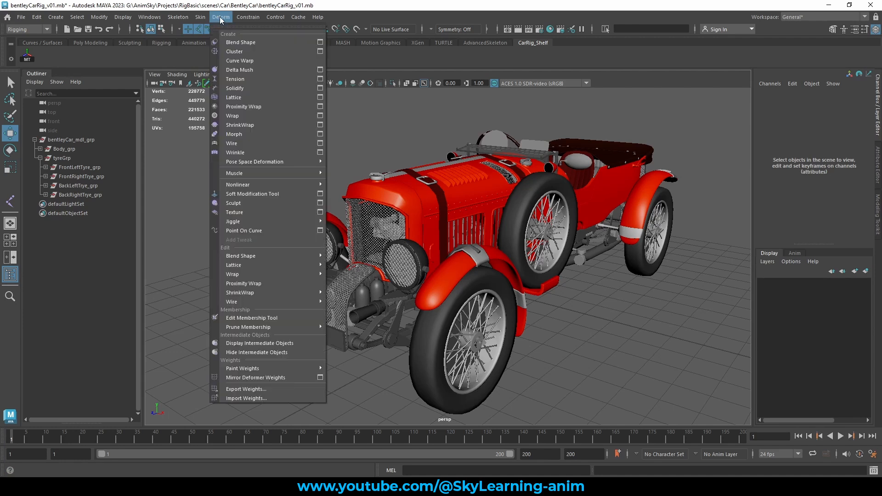
pyautogui.keyDown('ctrl'); pyautogui.keyDown('shift'); pyautogui.click(245, 51); pyautogui.keyUp('shift'); pyautogui.keyUp('ctrl')
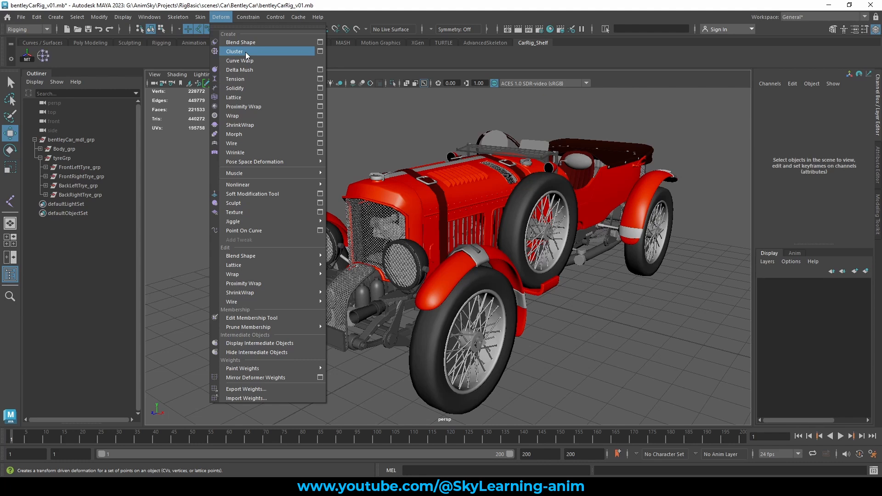
pyautogui.click(81, 57)
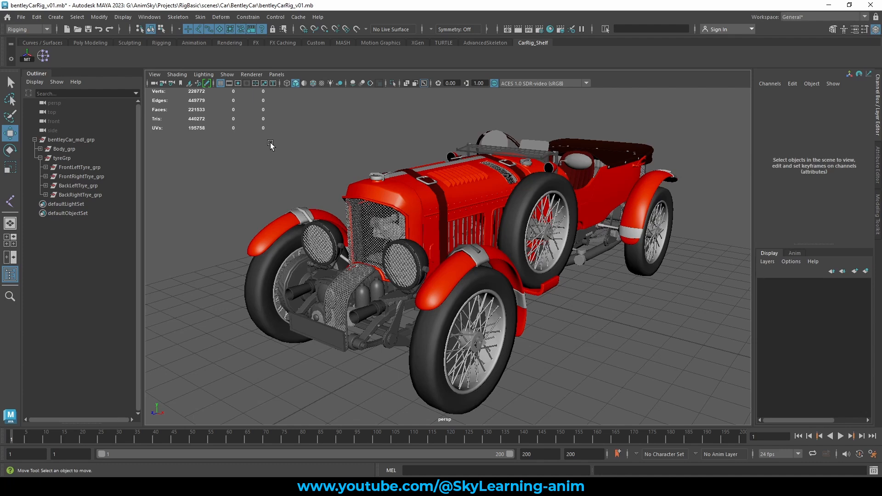
pyautogui.moveTo(288, 145)
pyautogui.keyDown('alt'); pyautogui.mouseDown()
pyautogui.moveTo(352, 158)
pyautogui.moveTo(295, 139)
pyautogui.mouseUp(); pyautogui.keyUp('alt')
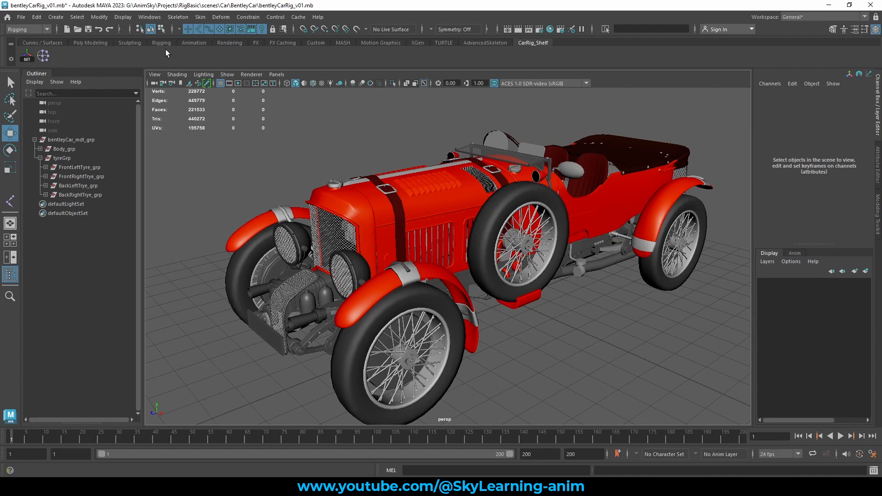
# Create a single joint on the ground beside the car at about X 2.07, Z 0.09, and switch to the Move tool.
pyautogui.click(178, 17)
pyautogui.click(200, 44)
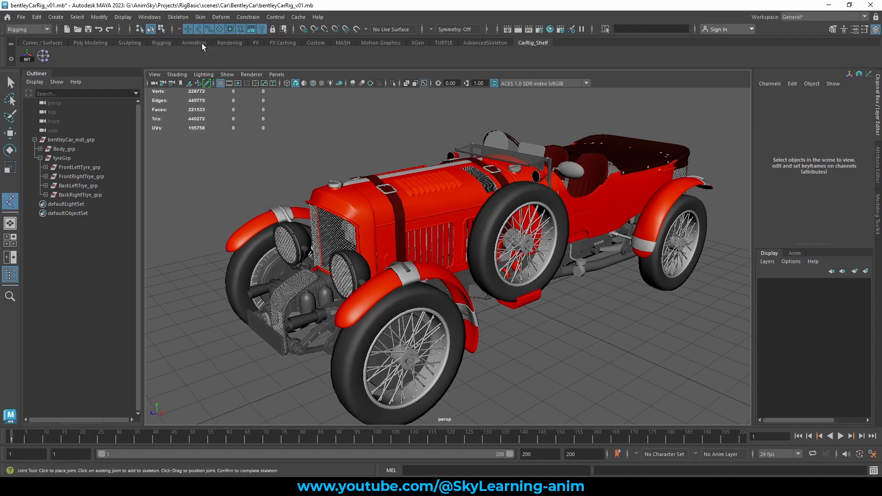
pyautogui.click(552, 320)
pyautogui.press('Return')
pyautogui.press('w')
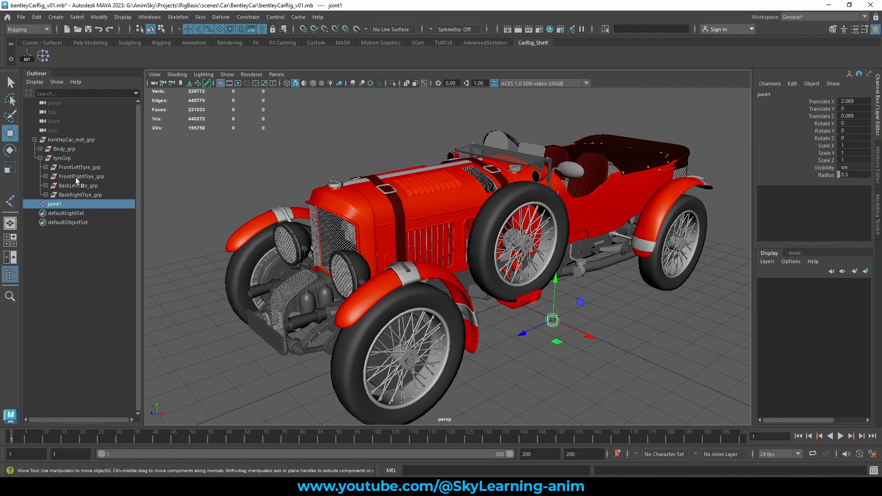
# Duplicate the joint three times so that each of the four tyre groups has one.
pyautogui.moveTo(76, 168); pyautogui.dragTo(77, 192)
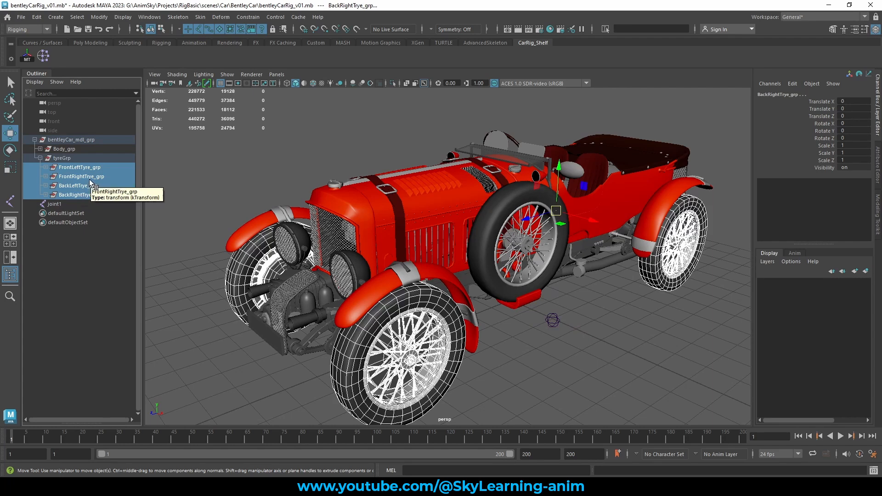
pyautogui.click(62, 204)
pyautogui.hotkey('ctrl', 'd')
pyautogui.hotkey('ctrl', 'd')
pyautogui.hotkey('ctrl', 'd')
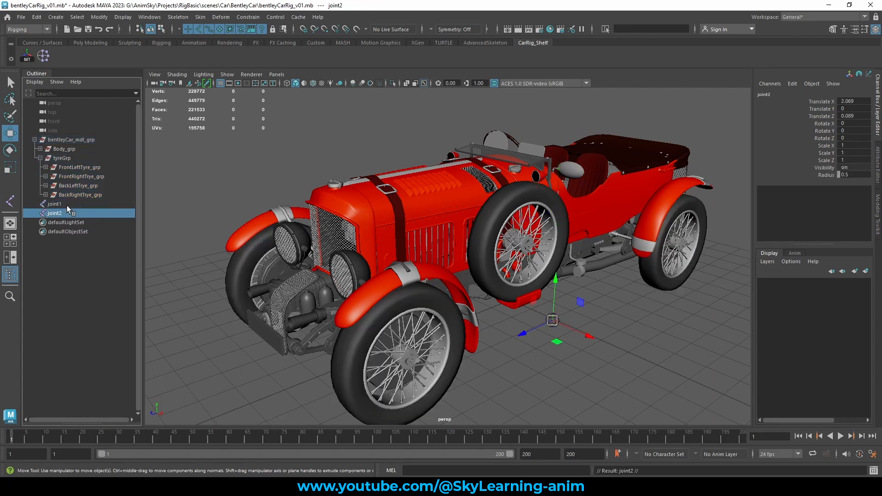
# Isolate the four joints and the four tyre groups in the viewport, hiding the rest of the car.
pyautogui.moveTo(68, 206); pyautogui.dragTo(64, 230)
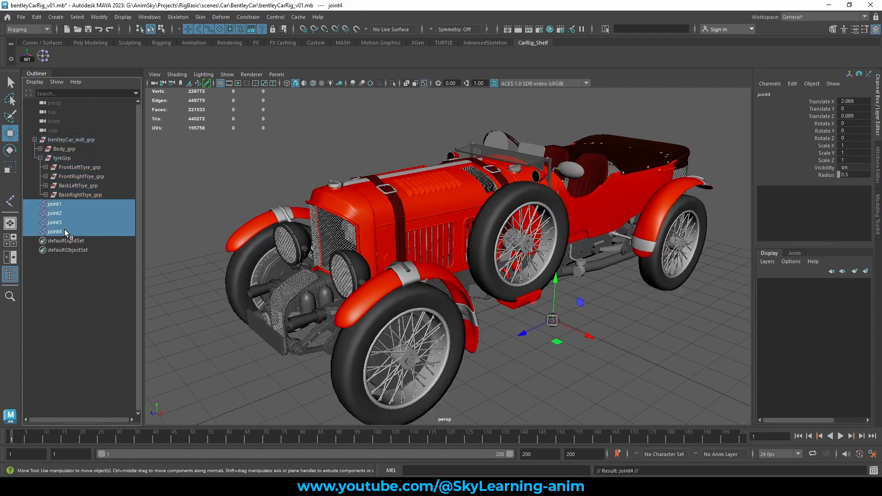
pyautogui.keyDown('ctrl'); pyautogui.click(73, 167); pyautogui.keyUp('ctrl')
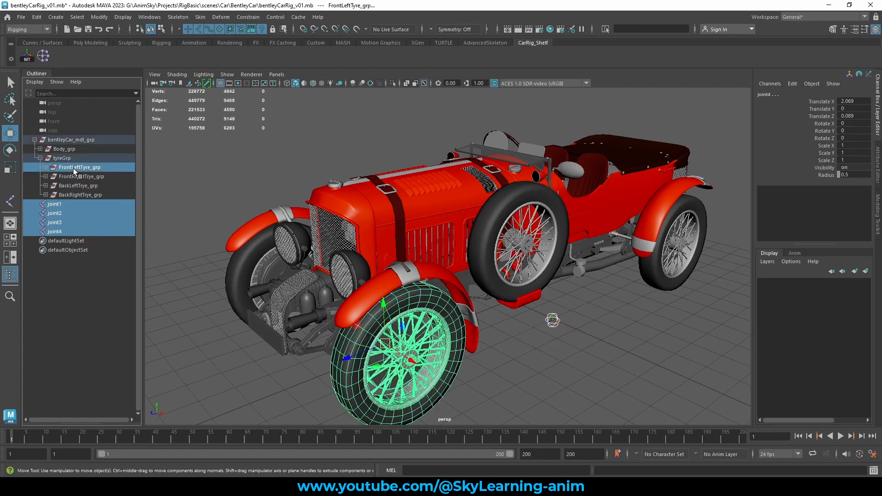
pyautogui.keyDown('ctrl'); pyautogui.click(70, 176); pyautogui.keyUp('ctrl')
pyautogui.keyDown('ctrl'); pyautogui.click(68, 186); pyautogui.keyUp('ctrl')
pyautogui.keyDown('ctrl'); pyautogui.click(68, 194); pyautogui.keyUp('ctrl')
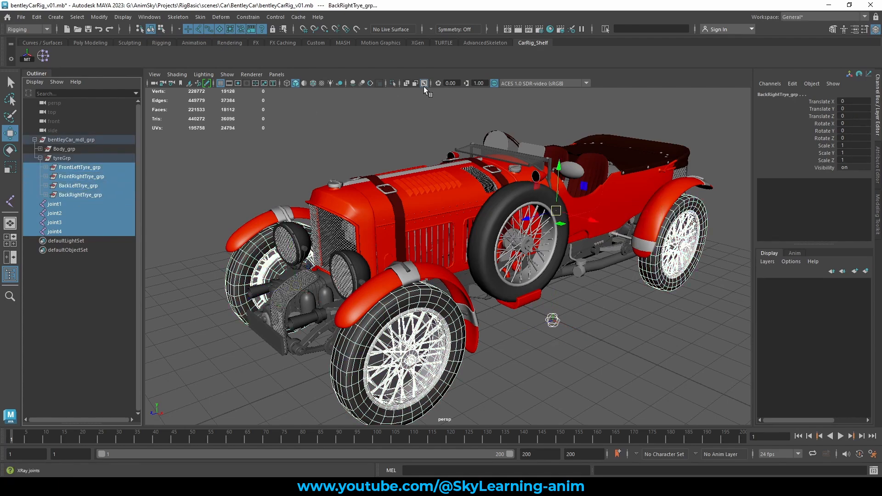
pyautogui.click(393, 84)
pyautogui.keyDown('alt'); pyautogui.moveTo(418, 185); pyautogui.dragTo(478, 225); pyautogui.keyUp('alt')
pyautogui.scroll(-3, 512, 212)
pyautogui.scroll(2, 479, 225)
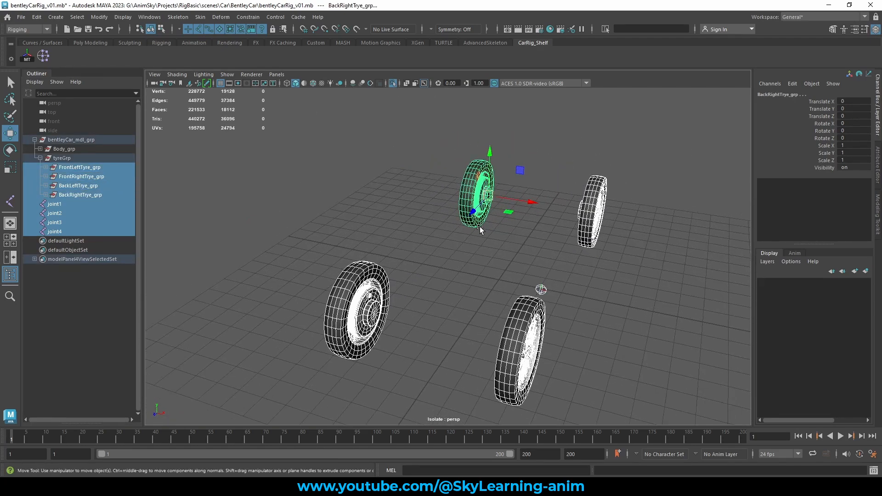
# Snap joint1 to the pivot of FrontLeftTyre_grp with Match Translation.
pyautogui.click(55, 204)
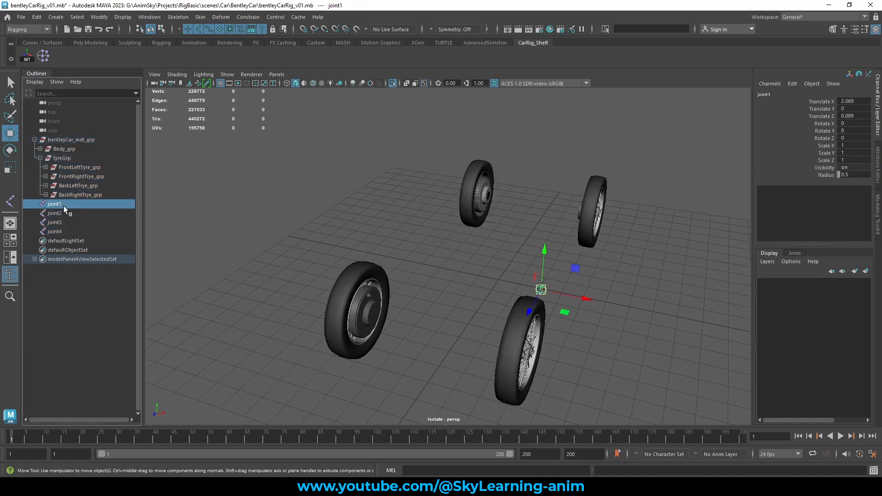
pyautogui.click(78, 168)
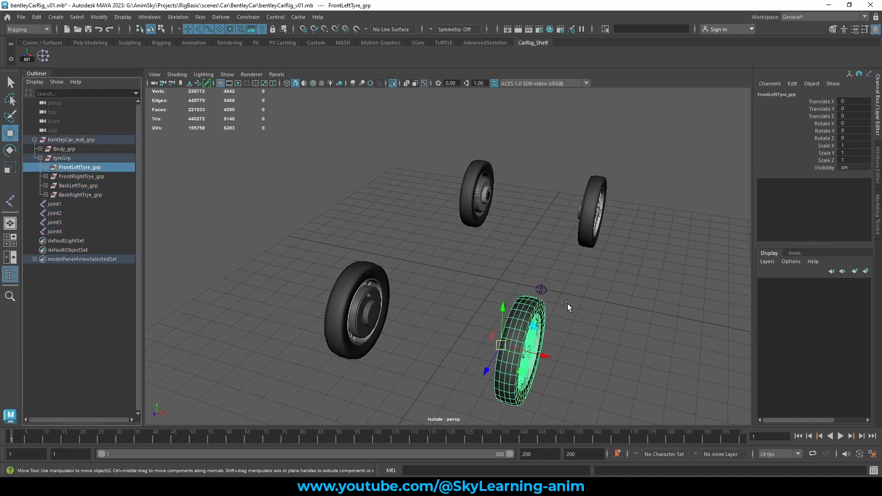
pyautogui.keyDown('alt'); pyautogui.moveTo(567, 304); pyautogui.dragTo(636, 307); pyautogui.keyUp('alt')
pyautogui.keyDown('alt'); pyautogui.moveTo(635, 306); pyautogui.dragTo(569, 285, button='middle'); pyautogui.keyUp('alt')
pyautogui.keyDown('alt'); pyautogui.moveTo(551, 283); pyautogui.dragTo(653, 305, button='right'); pyautogui.keyUp('alt')
pyautogui.keyDown('alt'); pyautogui.moveTo(597, 307); pyautogui.dragTo(618, 311); pyautogui.keyUp('alt')
pyautogui.keyDown('alt'); pyautogui.moveTo(553, 327); pyautogui.dragTo(206, 248); pyautogui.keyUp('alt')
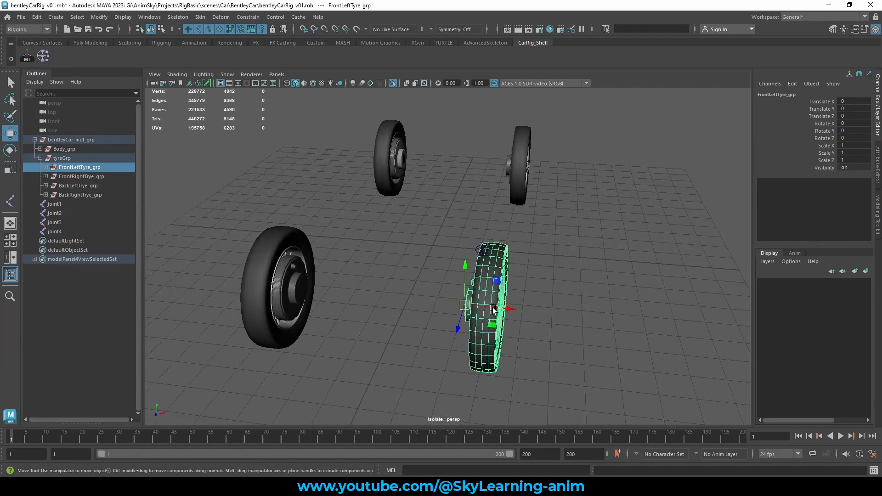
pyautogui.click(57, 204)
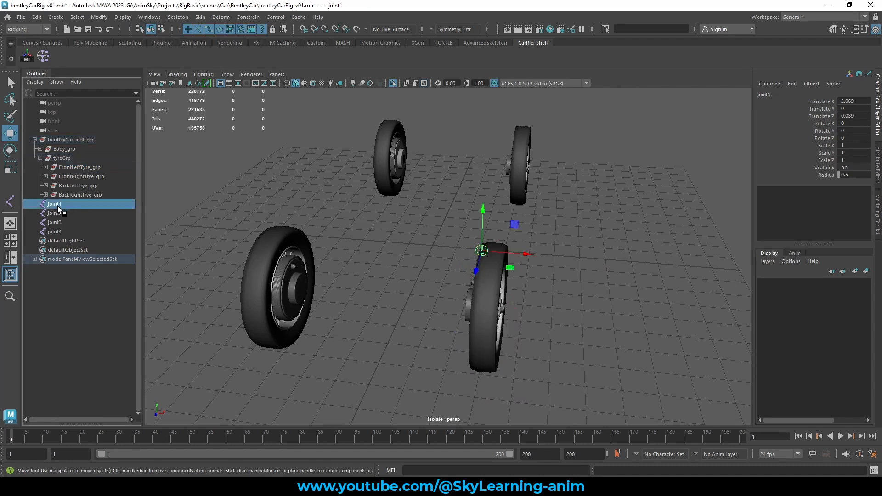
pyautogui.keyDown('ctrl'); pyautogui.click(90, 168); pyautogui.keyUp('ctrl')
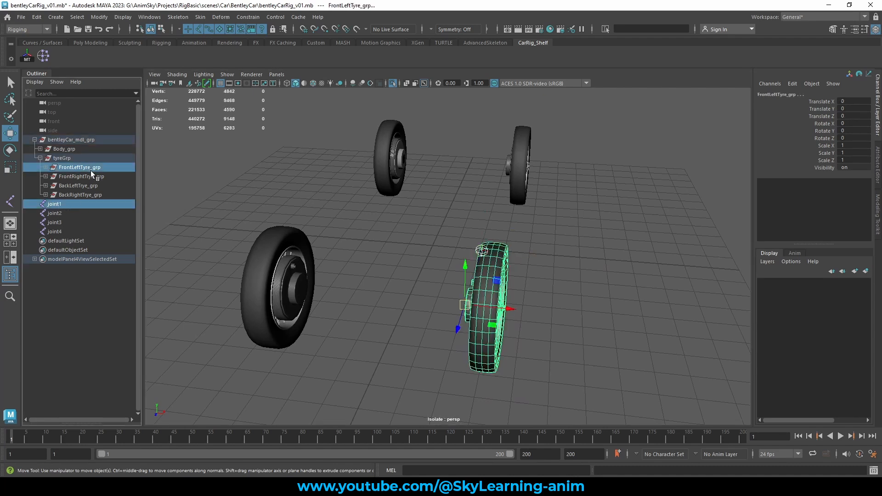
pyautogui.click(28, 59)
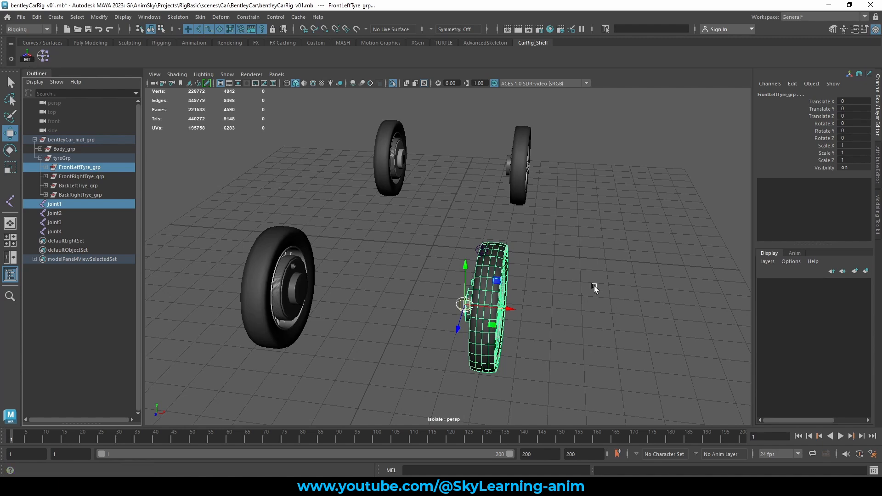
# Match the translation of joint2 to FrontRightTrye_grp, joint3 to BackLeftTrye_grp and joint4 to BackRightTrye_grp.
pyautogui.keyDown('alt'); pyautogui.moveTo(594, 286); pyautogui.dragTo(520, 313); pyautogui.keyUp('alt')
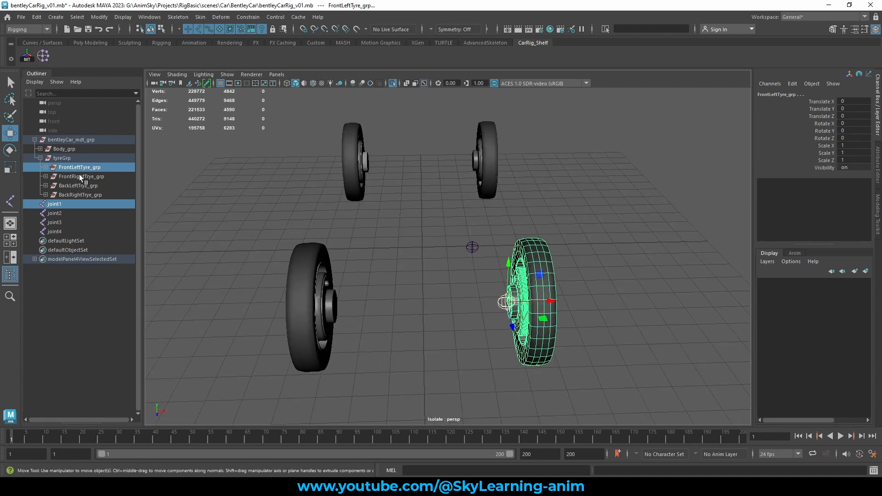
pyautogui.click(59, 213)
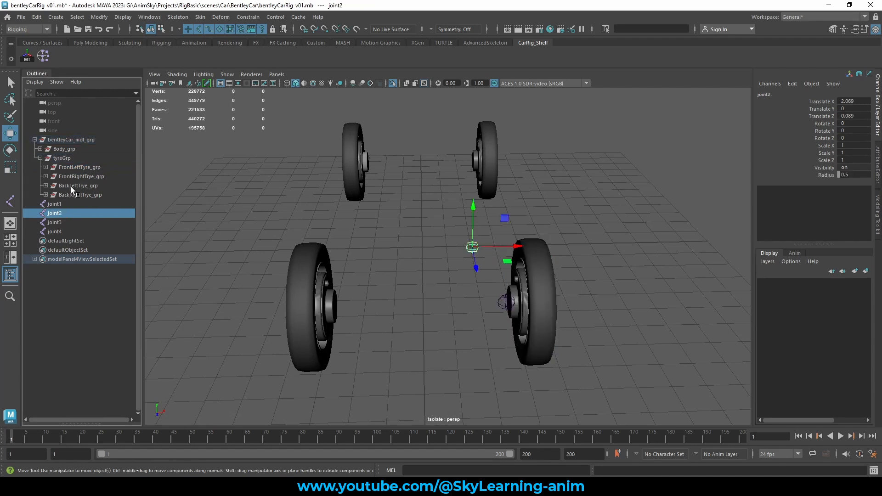
pyautogui.keyDown('ctrl'); pyautogui.click(84, 177); pyautogui.keyUp('ctrl')
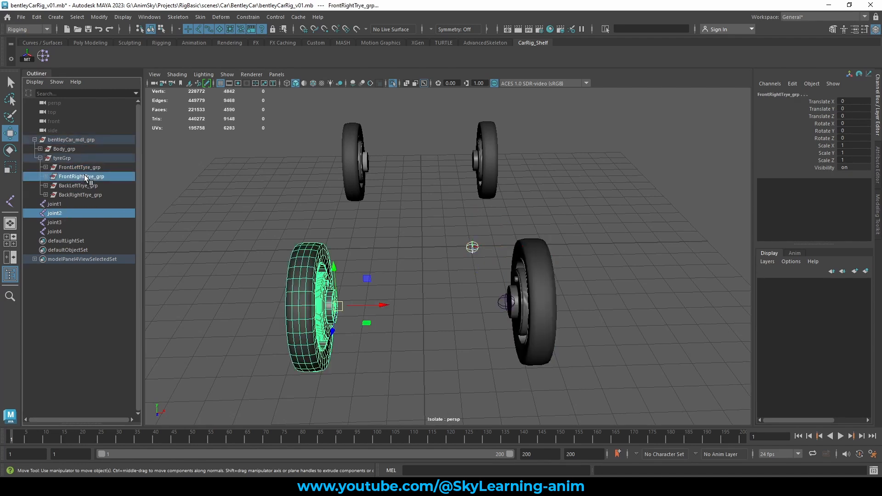
pyautogui.click(59, 222)
pyautogui.keyDown('ctrl'); pyautogui.click(93, 186); pyautogui.keyUp('ctrl')
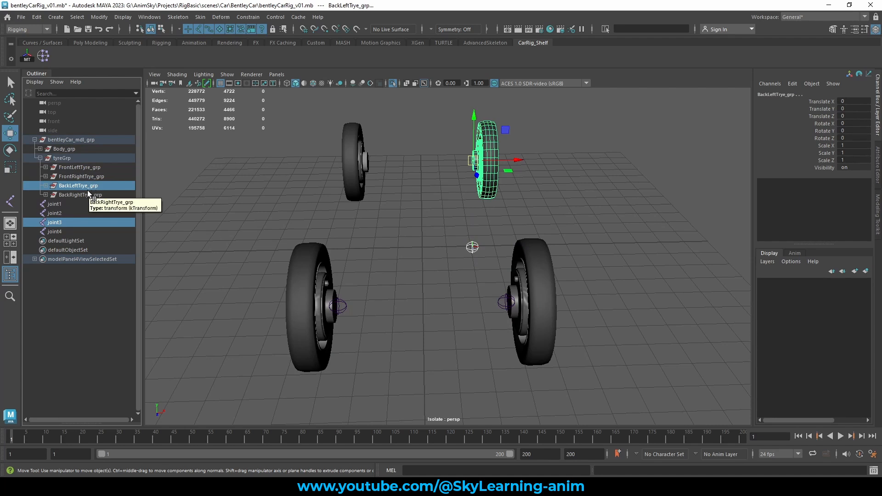
pyautogui.click(54, 232)
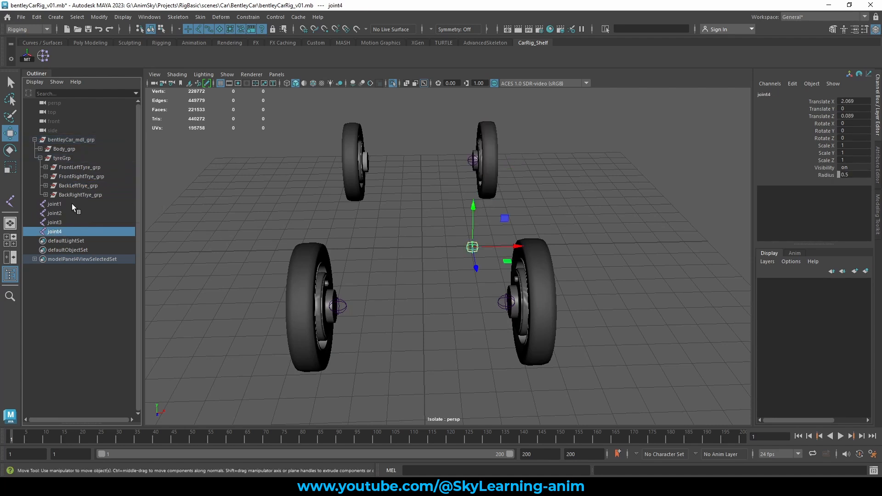
pyautogui.keyDown('ctrl'); pyautogui.click(86, 195); pyautogui.keyUp('ctrl')
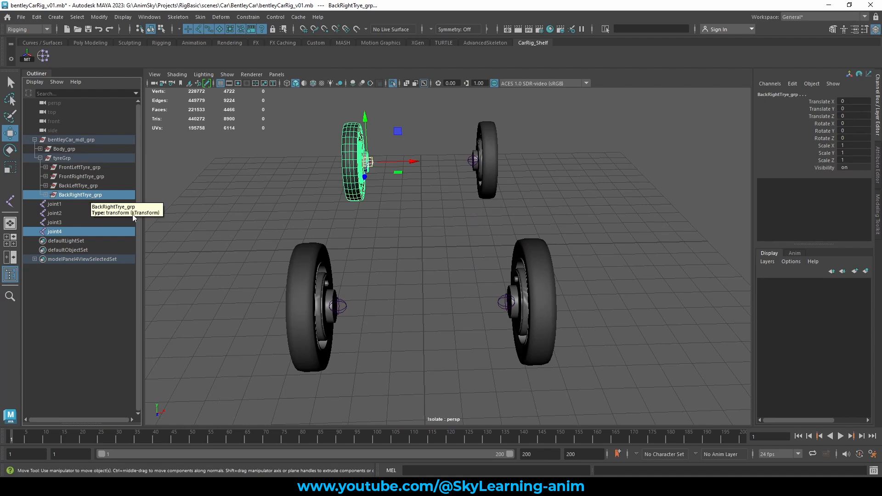
pyautogui.moveTo(64, 205); pyautogui.dragTo(60, 228)
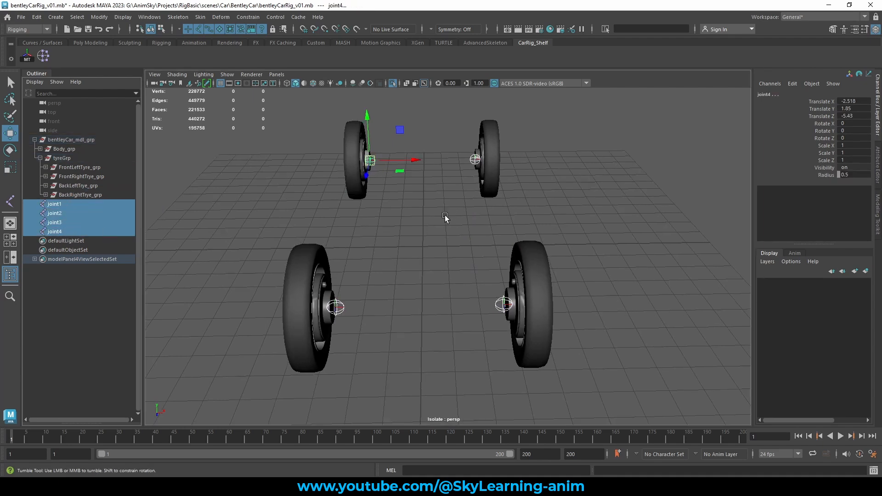
pyautogui.keyDown('alt'); pyautogui.moveTo(444, 215); pyautogui.dragTo(474, 213); pyautogui.keyUp('alt')
pyautogui.scroll(1, 459, 213)
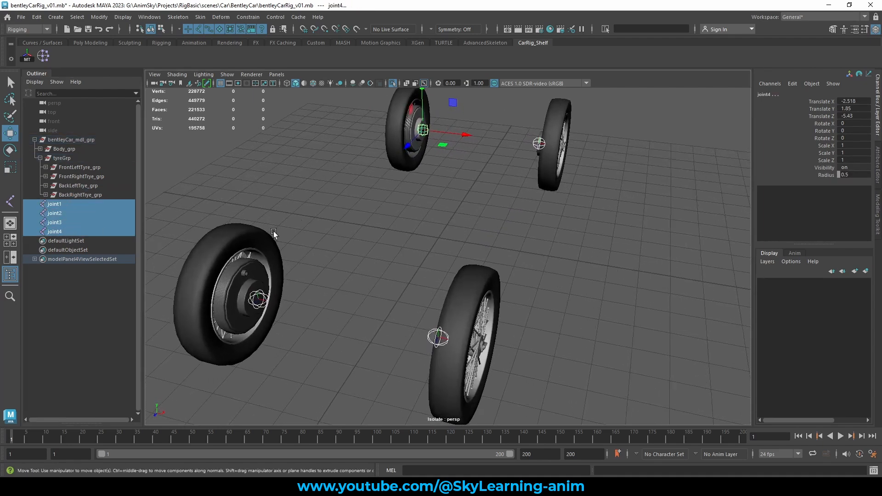
# Rename the front-left tyre's joint as FrontLeftTyre_jnt, based on the name of its tyre group.
pyautogui.click(103, 170)
pyautogui.doubleClick(80, 206)
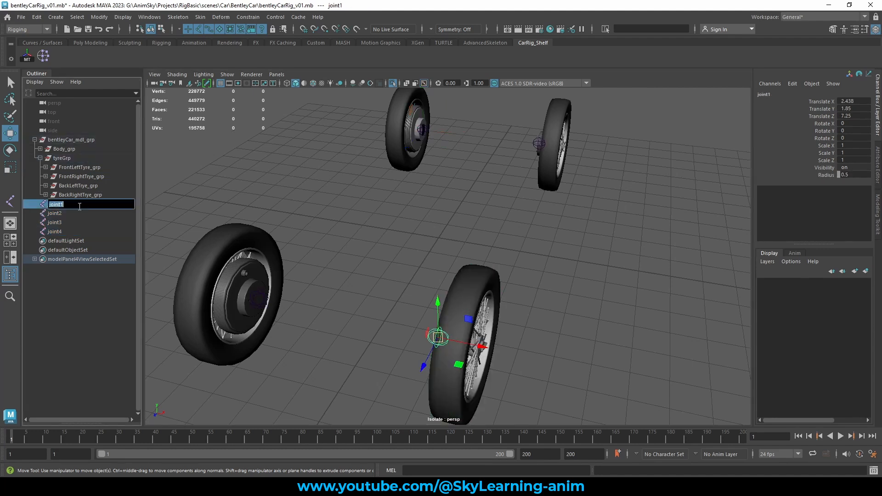
pyautogui.write('FrontLeftTyre_grp')
pyautogui.moveTo(91, 205); pyautogui.dragTo(83, 206)
pyautogui.write('jnt')
pyautogui.press('Return')
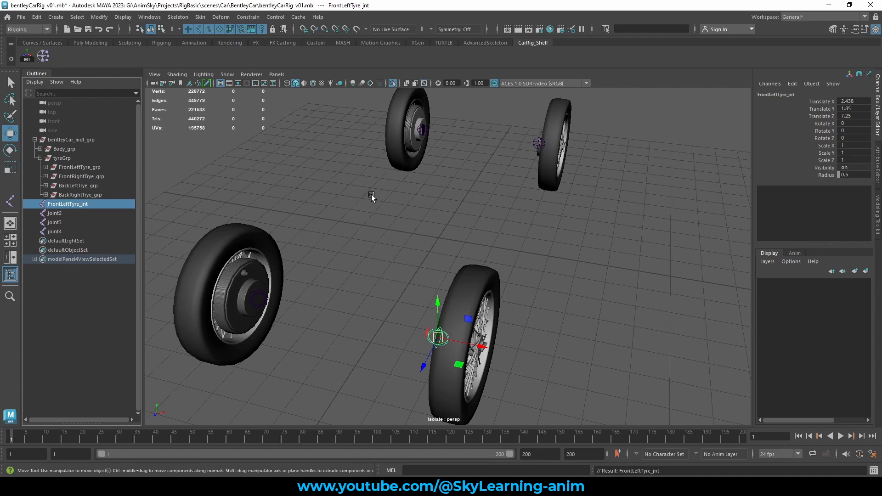
# Rename joint2 as FrontRightTyre_jnt, reusing the front-left joint's name.
pyautogui.doubleClick(93, 205)
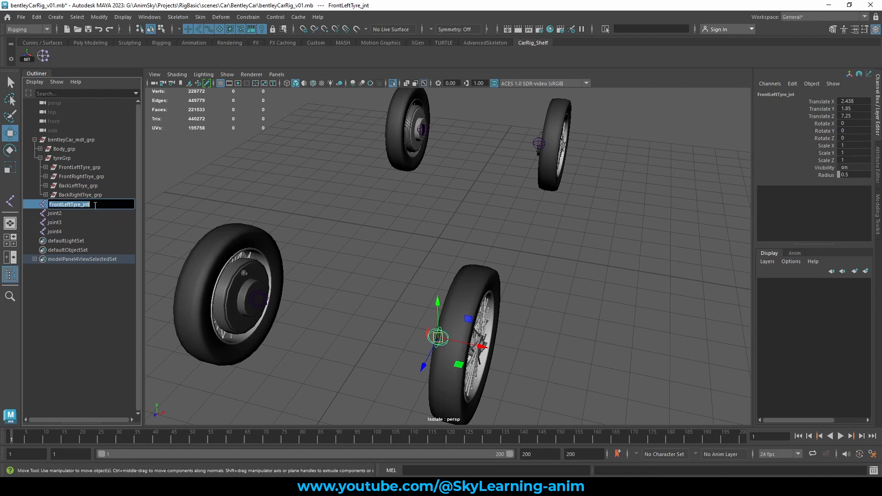
pyautogui.click(70, 214)
pyautogui.doubleClick(73, 214)
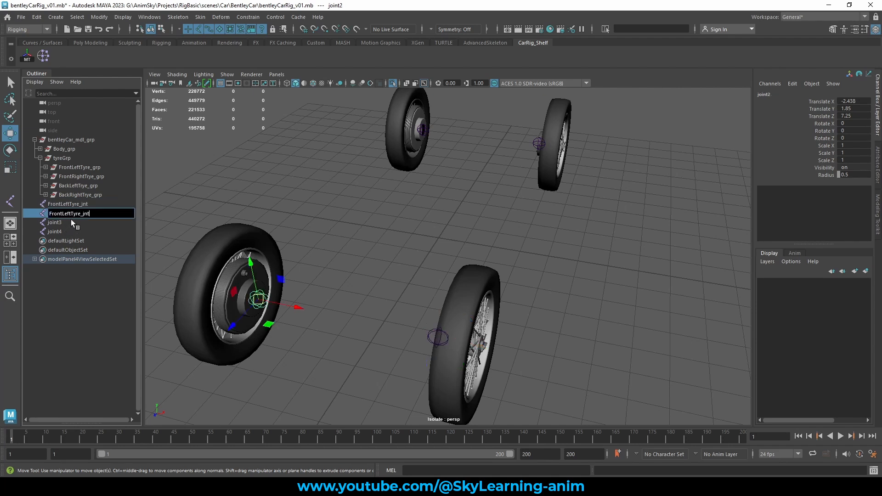
pyautogui.moveTo(70, 214); pyautogui.dragTo(63, 214)
pyautogui.write('Right')
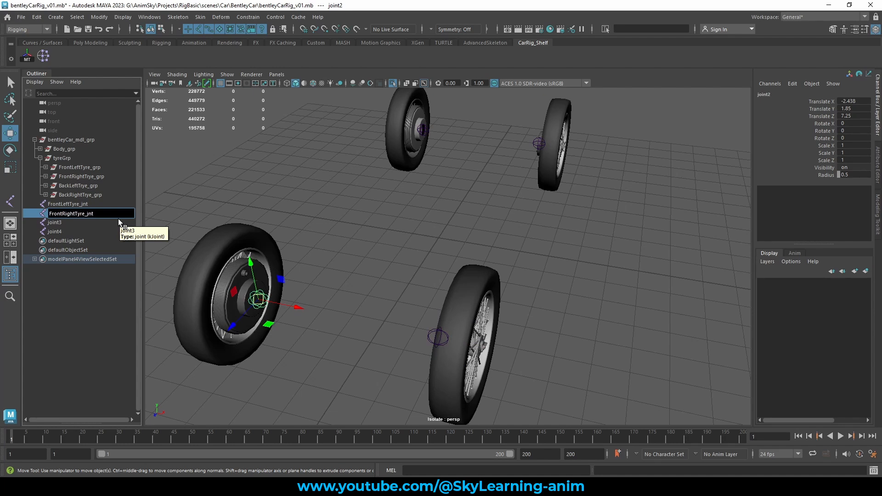
pyautogui.press('Return')
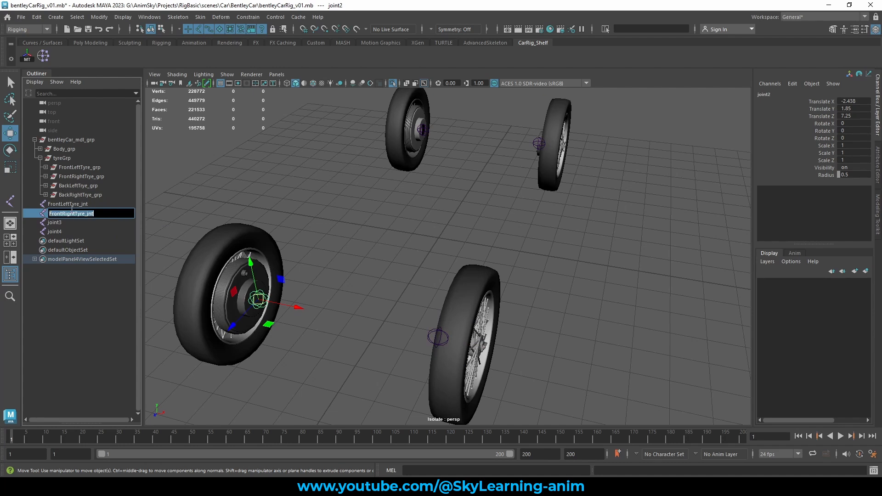
# Shorten the front-left joint's name to F_L_Tyre_jnt and copy it for the other joints.
pyautogui.click(66, 205)
pyautogui.doubleClick(66, 204)
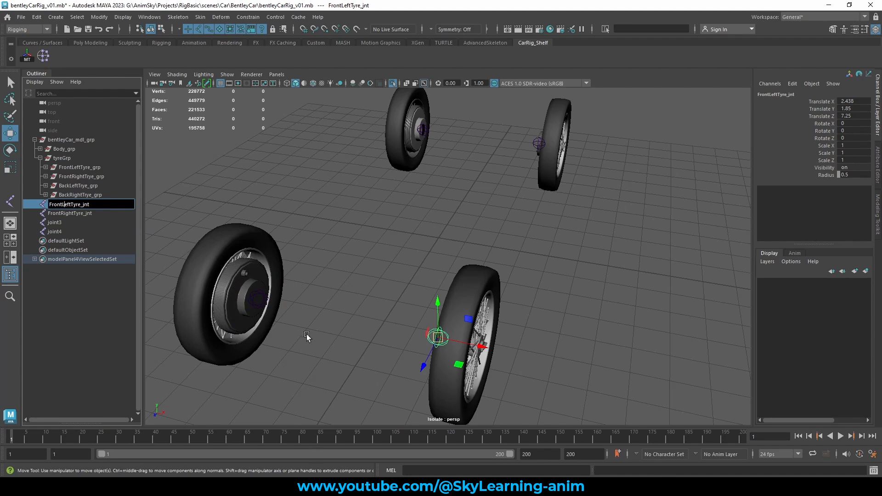
pyautogui.moveTo(98, 204); pyautogui.dragTo(52, 205)
pyautogui.click(80, 207)
pyautogui.doubleClick(65, 207)
pyautogui.write('_')
pyautogui.press('Delete')
pyautogui.press('Delete')
pyautogui.press('Delete')
pyautogui.press('Delete')
pyautogui.write('L_')
pyautogui.moveTo(86, 205); pyautogui.dragTo(42, 204)
pyautogui.hotkey('ctrl', 'c')
# Rename the front-right joint as F_R_Tyre_jnt and the back-left joint as B_L_Tyre_jnt.
pyautogui.doubleClick(92, 213)
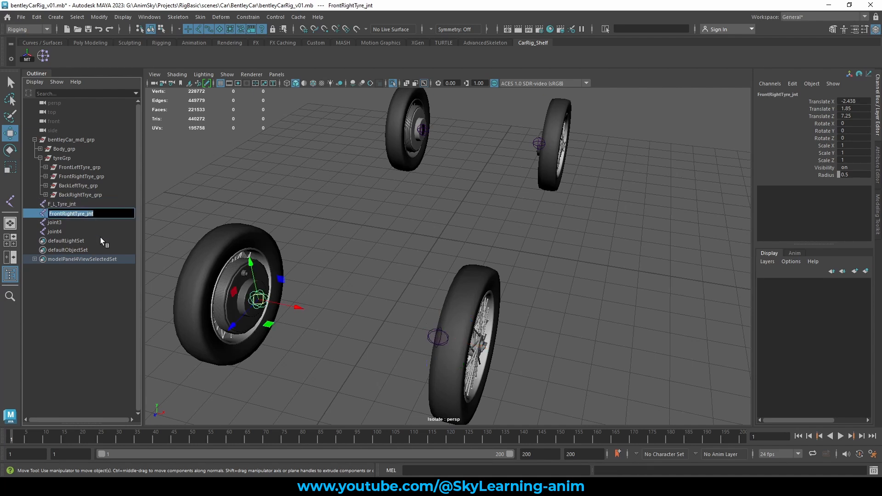
pyautogui.hotkey('ctrl', 'v')
pyautogui.moveTo(58, 214); pyautogui.dragTo(54, 214)
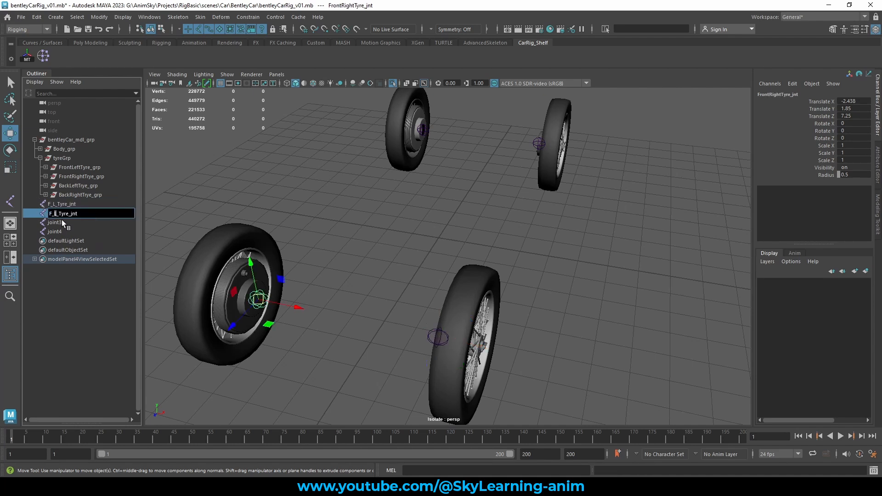
pyautogui.write('R')
pyautogui.doubleClick(74, 222)
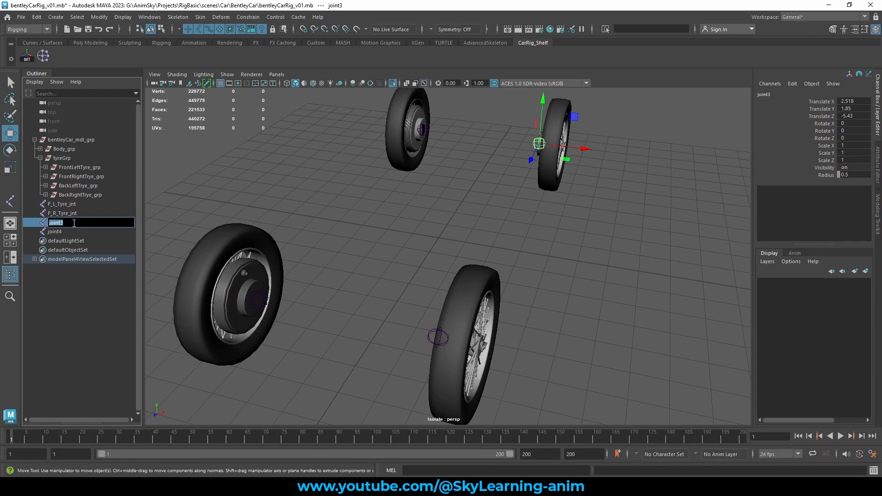
pyautogui.hotkey('ctrl', 'v')
pyautogui.moveTo(53, 223); pyautogui.dragTo(49, 223)
# Rename the back-right joint, joint4, as B_R_Tyre_jnt.
pyautogui.doubleClick(64, 231)
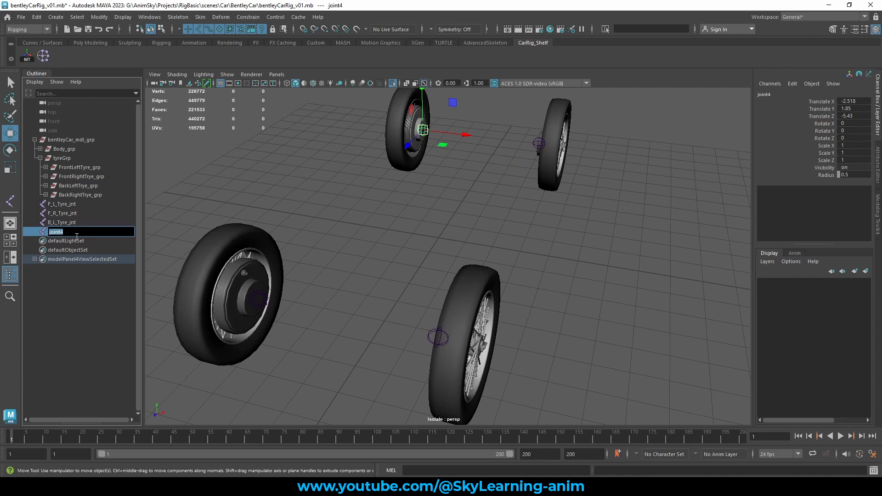
pyautogui.hotkey('ctrl', 'v')
pyautogui.moveTo(57, 232); pyautogui.dragTo(54, 232)
pyautogui.press('Return')
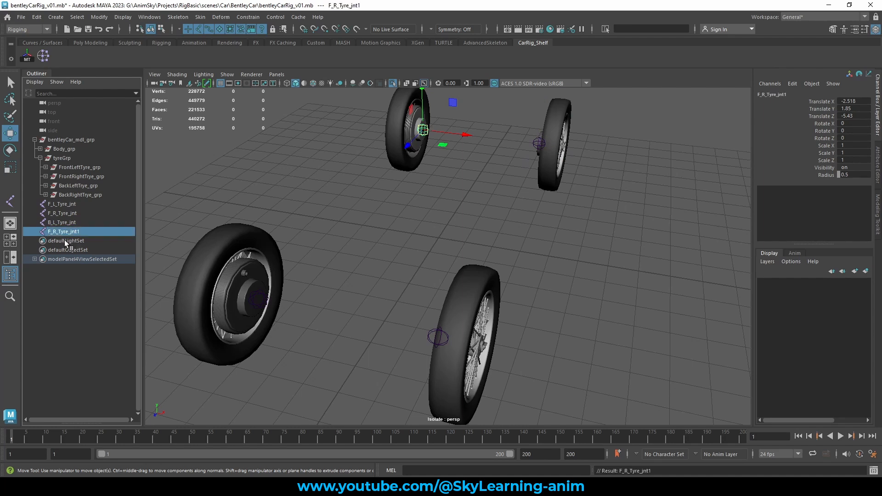
pyautogui.doubleClick(91, 231)
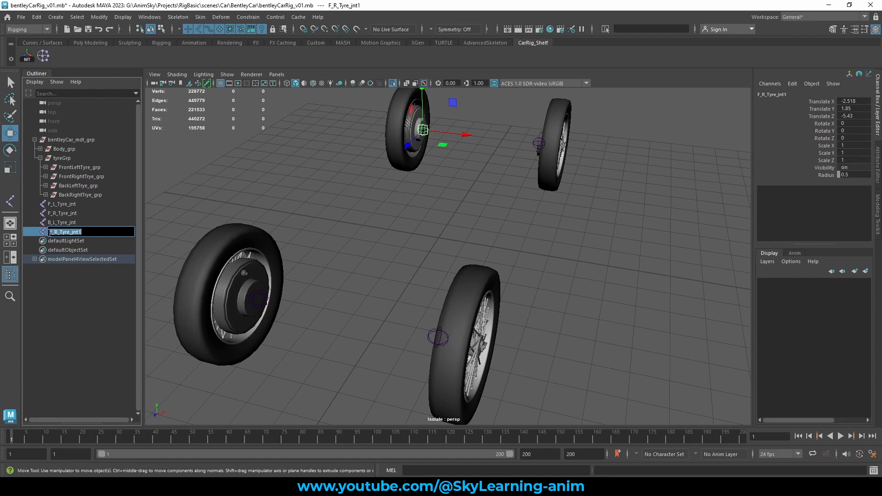
pyautogui.moveTo(49, 232); pyautogui.dragTo(54, 232)
pyautogui.write('B')
pyautogui.press('Return')
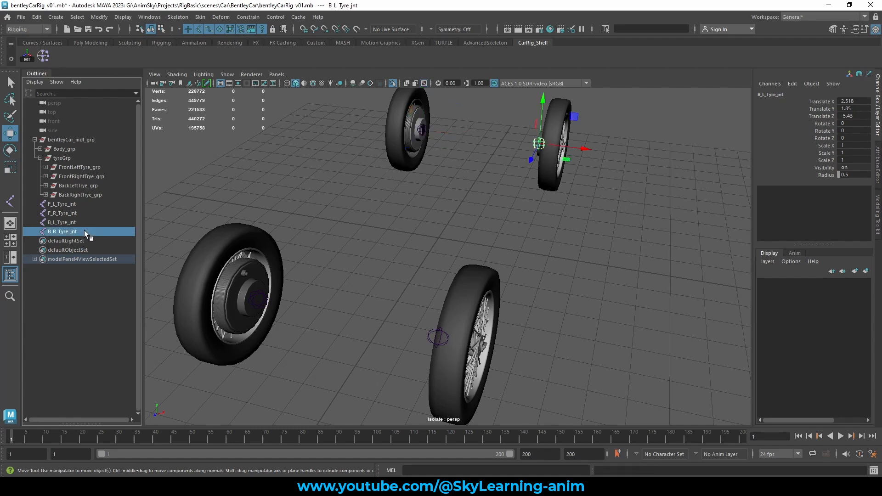
# Select all four tyre joints and turn off isolation to show the complete car again.
pyautogui.moveTo(73, 205); pyautogui.dragTo(74, 232)
pyautogui.keyDown('alt'); pyautogui.moveTo(492, 202); pyautogui.dragTo(543, 265, button='right'); pyautogui.keyUp('alt')
pyautogui.keyDown('alt'); pyautogui.moveTo(543, 265); pyautogui.dragTo(518, 255, button='middle'); pyautogui.keyUp('alt')
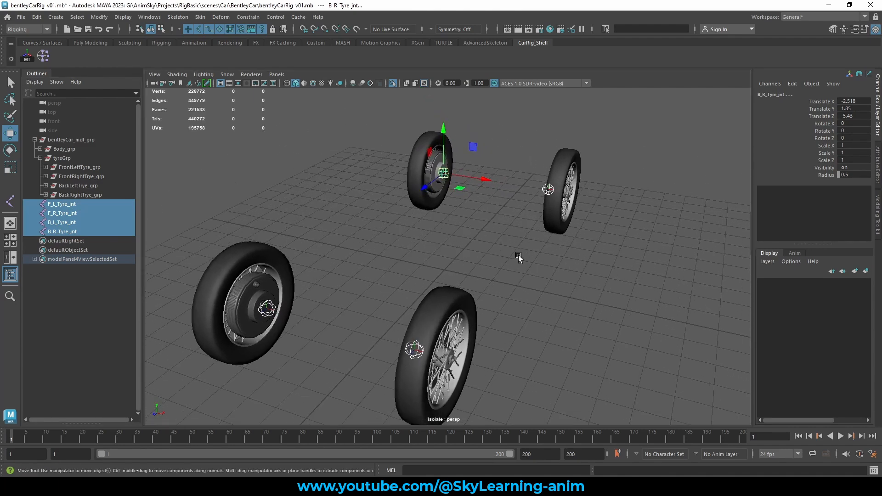
pyautogui.click(393, 83)
pyautogui.keyDown('alt'); pyautogui.moveTo(426, 220); pyautogui.dragTo(611, 238, button='right'); pyautogui.keyUp('alt')
pyautogui.keyDown('alt'); pyautogui.moveTo(572, 254); pyautogui.dragTo(613, 235, button='middle'); pyautogui.keyUp('alt')
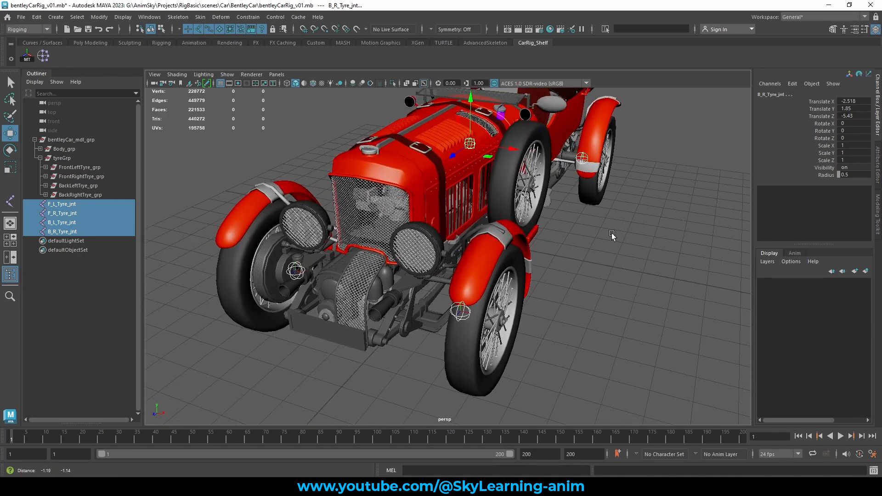
# Locate the two lamp groups inside frontLamp_grp and isolate Front_LeftLamp_grp in the viewport.
pyautogui.click(428, 232)
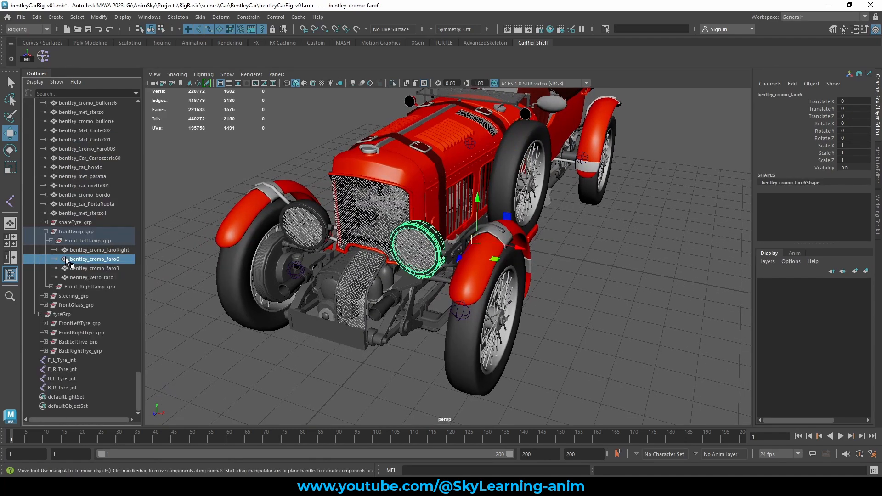
pyautogui.click(51, 240)
pyautogui.moveTo(79, 279); pyautogui.dragTo(82, 284)
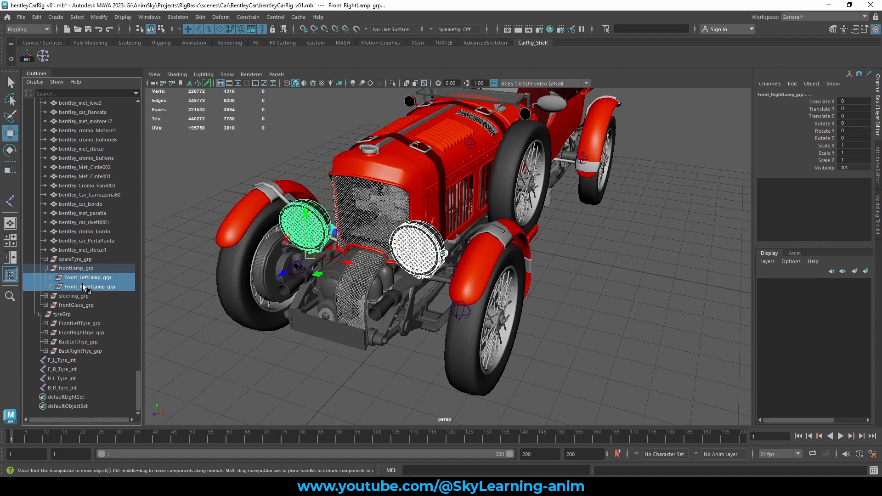
pyautogui.click(92, 286)
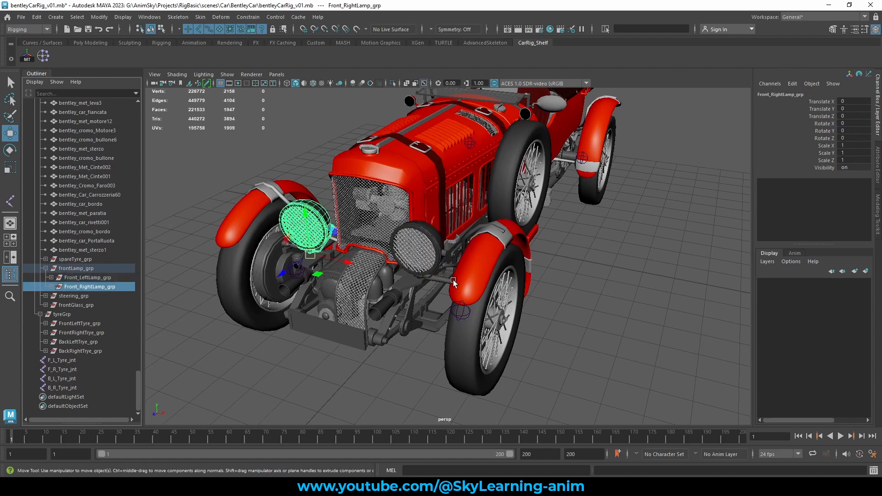
pyautogui.click(94, 278)
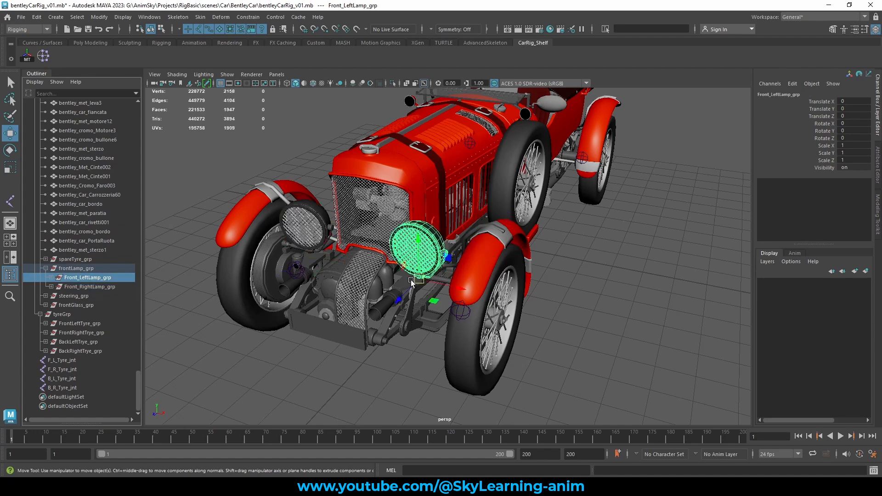
pyautogui.scroll(-4, 410, 280)
pyautogui.press('f')
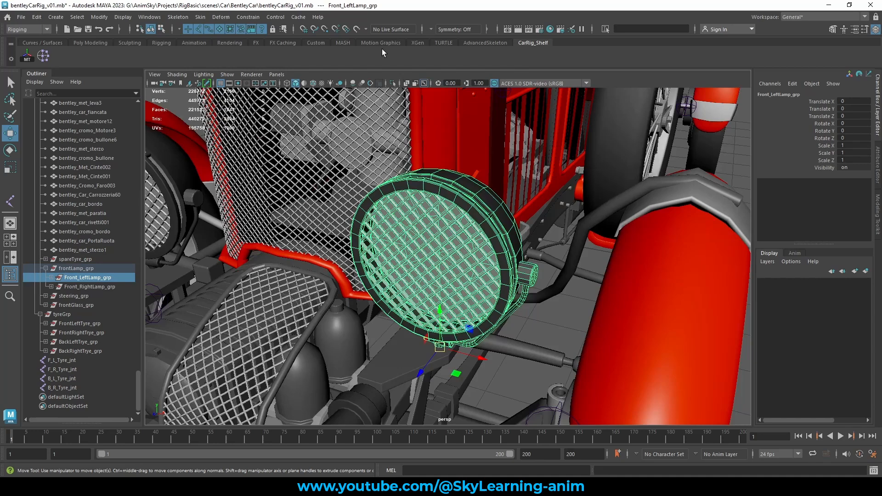
pyautogui.click(392, 83)
pyautogui.keyDown('alt'); pyautogui.moveTo(424, 181); pyautogui.dragTo(446, 216); pyautogui.keyUp('alt')
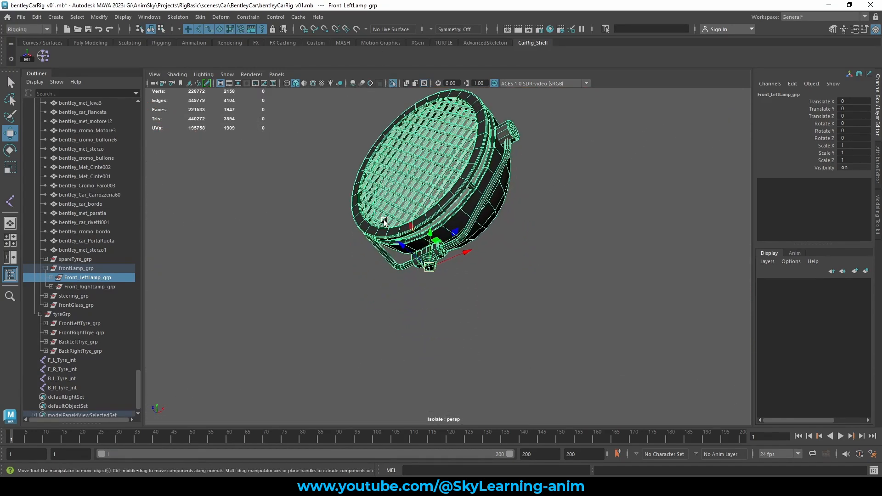
pyautogui.scroll(-1, 112, 246)
# Duplicate B_R_Tyre_jnt and match the copy's transform to Front_LeftLamp_grp.
pyautogui.click(57, 379)
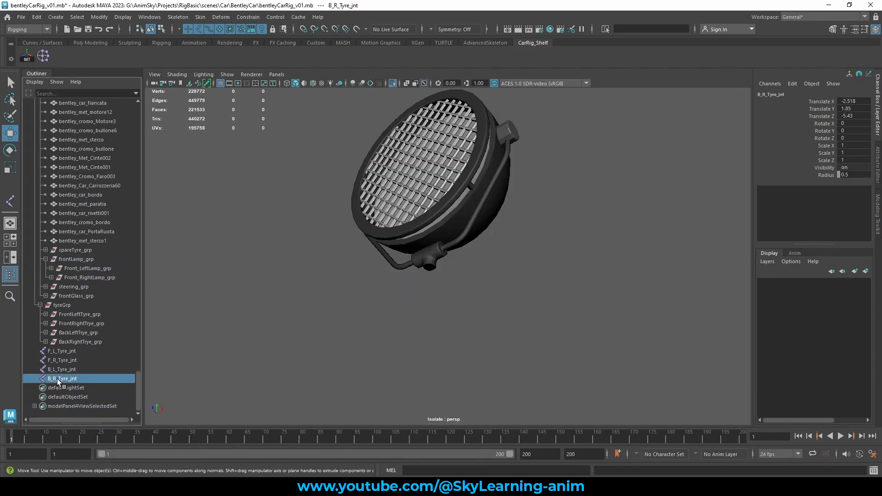
pyautogui.hotkey('ctrl', 'd')
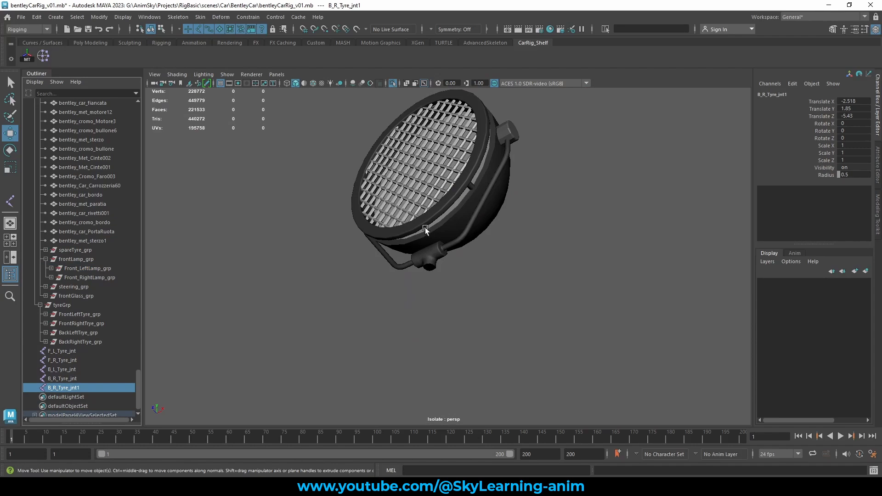
pyautogui.keyDown('ctrl'); pyautogui.click(85, 268); pyautogui.keyUp('ctrl')
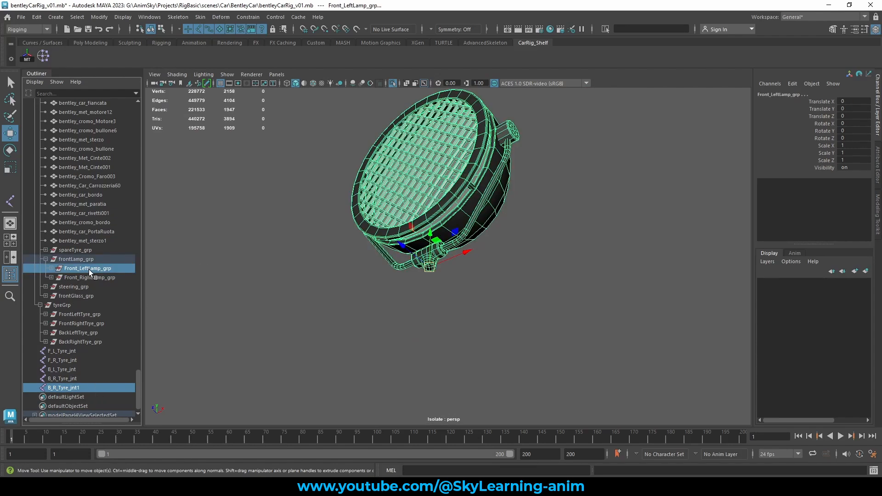
pyautogui.click(26, 56)
# Duplicate the left lamp joint, match the copy to Front_RightLamp_grp and turn off isolation to show the full car.
pyautogui.click(72, 388)
pyautogui.hotkey('ctrl', 'd')
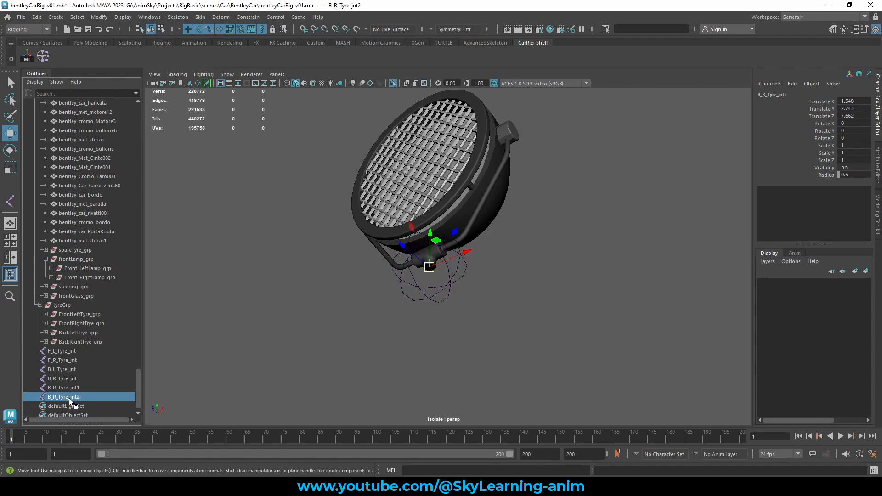
pyautogui.keyDown('ctrl'); pyautogui.click(90, 278); pyautogui.keyUp('ctrl')
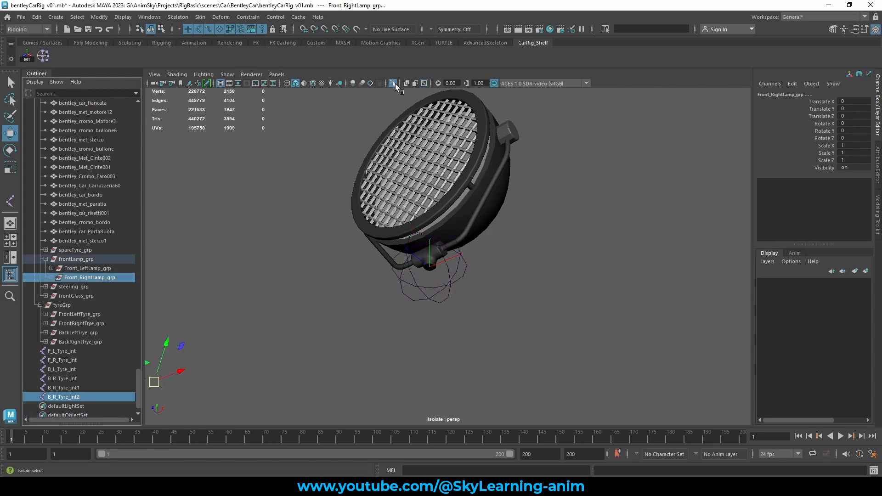
pyautogui.click(393, 83)
pyautogui.keyDown('alt'); pyautogui.moveTo(379, 202); pyautogui.dragTo(276, 224, button='right'); pyautogui.keyUp('alt')
pyautogui.keyDown('alt'); pyautogui.moveTo(276, 224); pyautogui.dragTo(296, 287); pyautogui.keyUp('alt')
pyautogui.keyDown('alt'); pyautogui.moveTo(296, 287); pyautogui.dragTo(310, 296, button='right'); pyautogui.keyUp('alt')
pyautogui.keyDown('alt'); pyautogui.moveTo(311, 296); pyautogui.dragTo(302, 306); pyautogui.keyUp('alt')
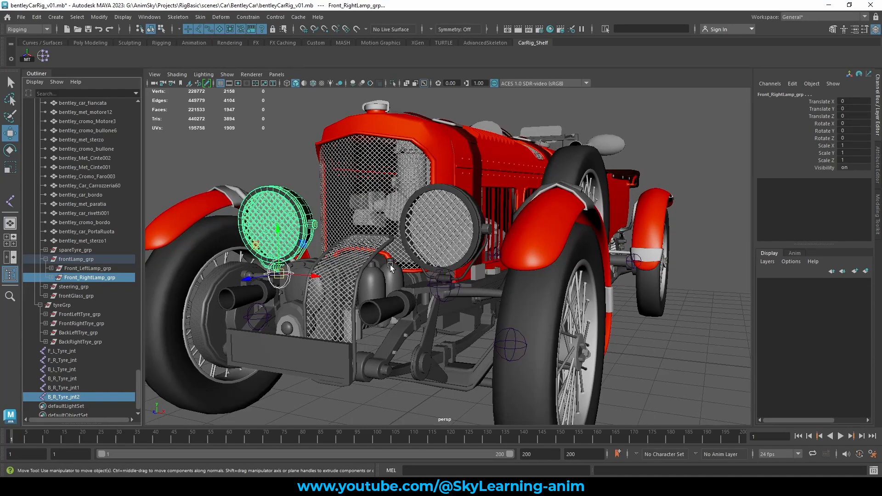
pyautogui.keyDown('alt'); pyautogui.moveTo(414, 271); pyautogui.dragTo(454, 284); pyautogui.keyUp('alt')
pyautogui.scroll(-1, 57, 389)
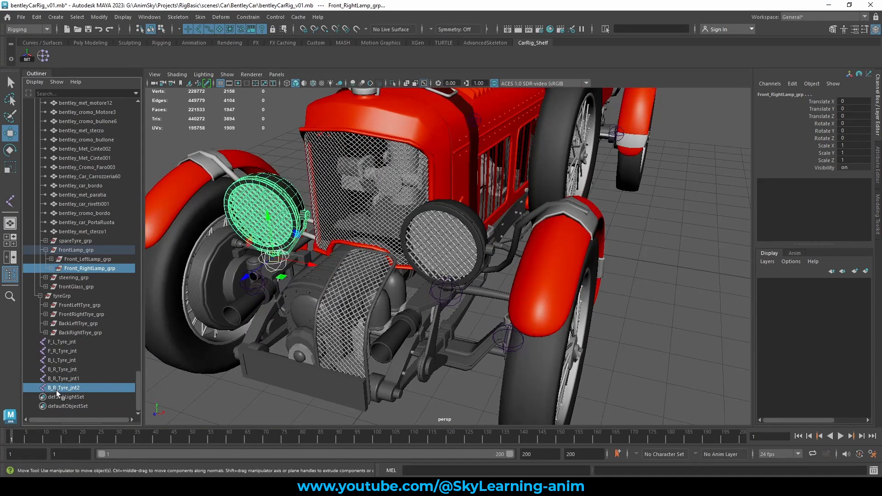
# Rename the joint at the left headlamp, B_R_Tyre_jnt1, as F_L_Lamp_jnt.
pyautogui.doubleClick(76, 378)
pyautogui.click(49, 379)
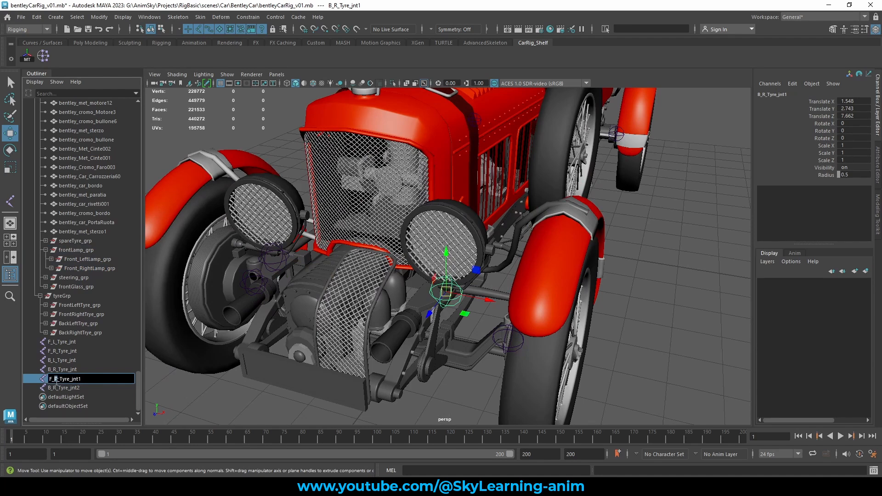
pyautogui.write('KL')
pyautogui.click(56, 380)
pyautogui.press('BackSpace')
pyautogui.write('L')
pyautogui.write('Lamp')
pyautogui.press('Return')
# Copy the left lamp joint's name to the right headlamp's joint and edit it to F_R_Lamp_jnt.
pyautogui.doubleClick(66, 381)
pyautogui.hotkey('ctrl', 'c')
pyautogui.click(76, 387)
pyautogui.doubleClick(77, 387)
pyautogui.hotkey('ctrl', 'v')
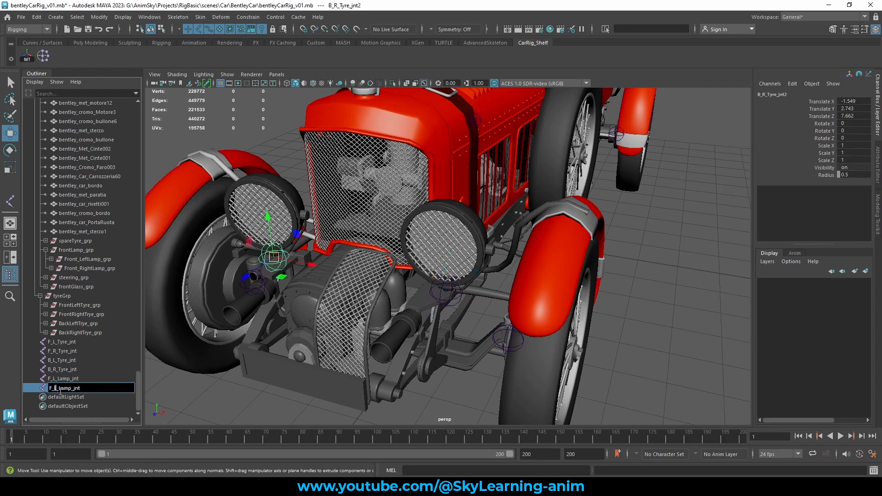
pyautogui.write('R')
pyautogui.press('Return')
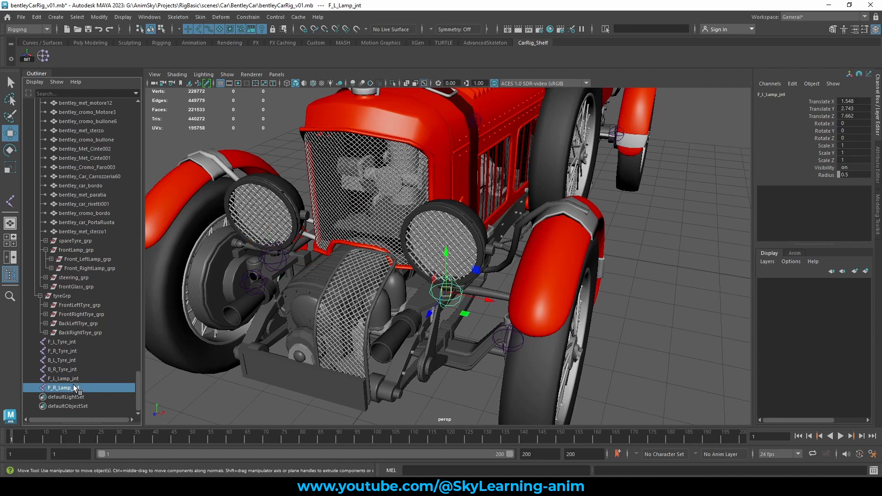
# Duplicate the F_L_Lamp_jnt and F_R_Lamp_jnt joints to get a second joint for each headlamp.
pyautogui.keyDown('ctrl'); pyautogui.click(73, 380); pyautogui.keyUp('ctrl')
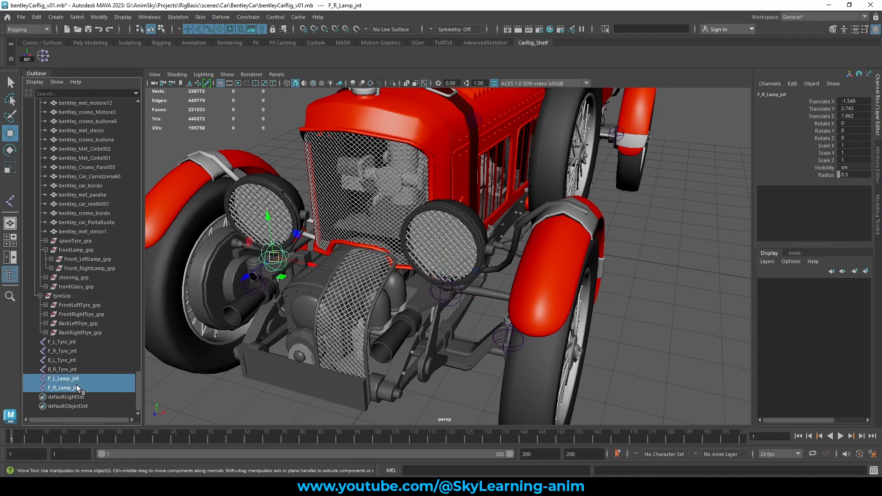
pyautogui.click(479, 246)
pyautogui.keyDown('alt'); pyautogui.moveTo(519, 256); pyautogui.dragTo(502, 248); pyautogui.keyUp('alt')
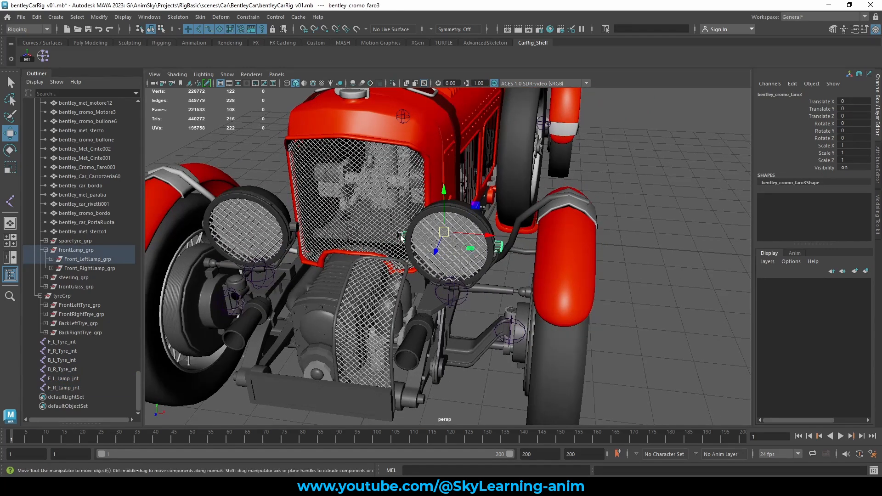
pyautogui.click(72, 379)
pyautogui.hotkey('ctrl', 'd')
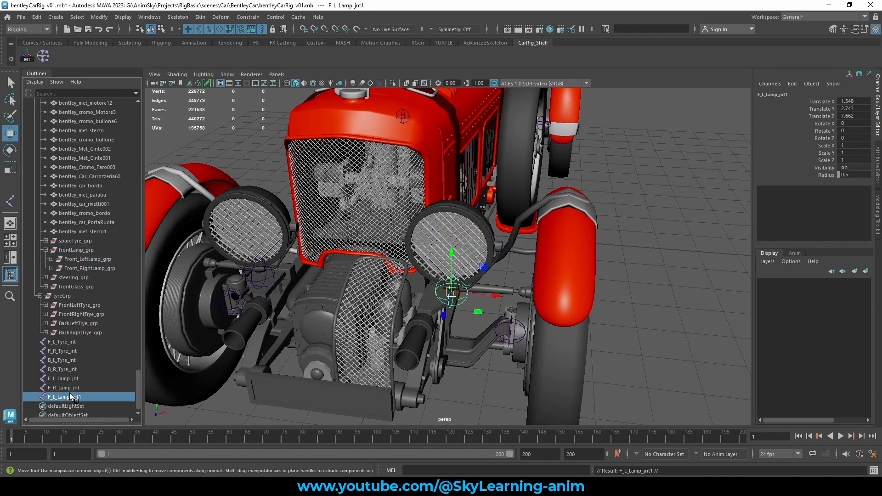
pyautogui.click(72, 389)
pyautogui.hotkey('ctrl', 'd')
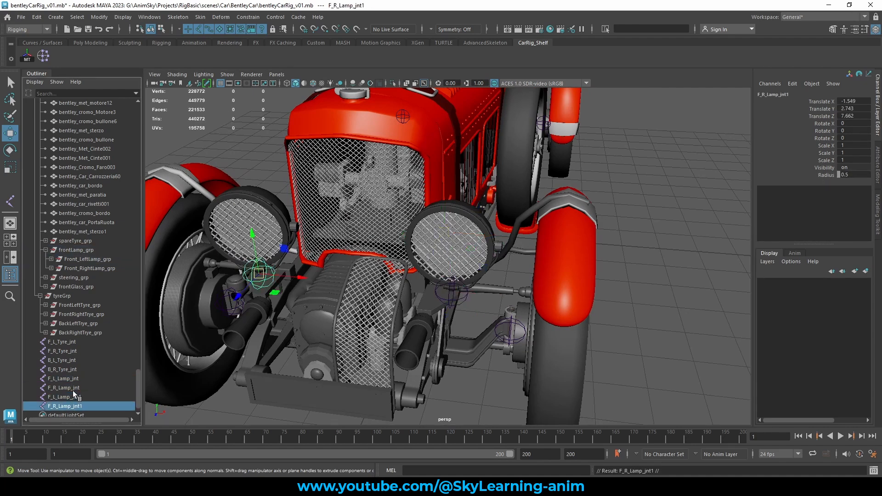
# Isolate the left headlamp's side knobs, bentley_cromo_faro3, and create a cluster from the centre vertices of their two outer ends.
pyautogui.click(498, 244)
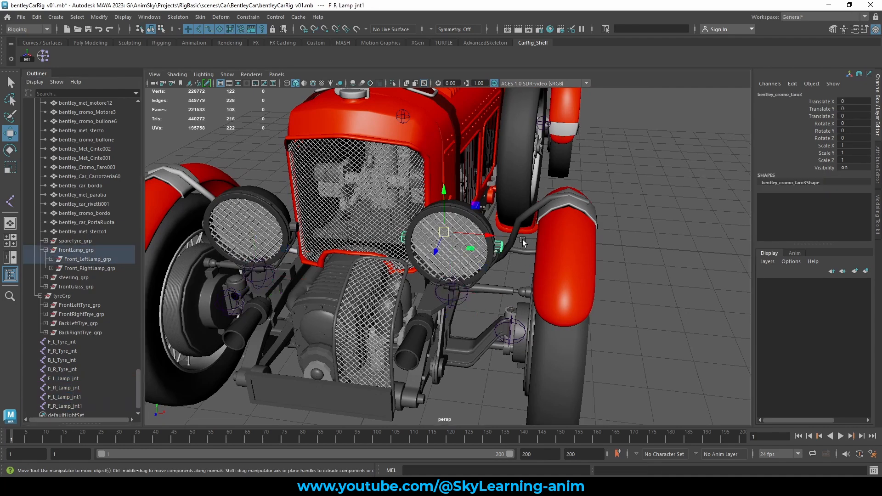
pyautogui.click(393, 83)
pyautogui.press('f')
pyautogui.keyDown('alt'); pyautogui.moveTo(485, 291); pyautogui.dragTo(590, 256); pyautogui.keyUp('alt')
pyautogui.moveTo(352, 265); pyautogui.dragTo(294, 276, button='right')
pyautogui.click(318, 263)
pyautogui.keyDown('alt'); pyautogui.moveTo(525, 281); pyautogui.dragTo(445, 282); pyautogui.keyUp('alt')
pyautogui.keyDown('shift'); pyautogui.click(687, 259); pyautogui.keyUp('shift')
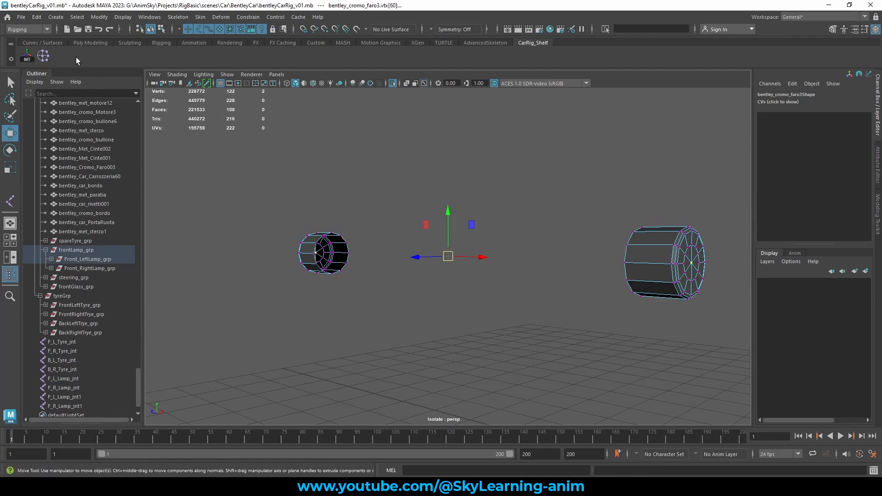
pyautogui.click(42, 55)
pyautogui.scroll(-4, 250, 258)
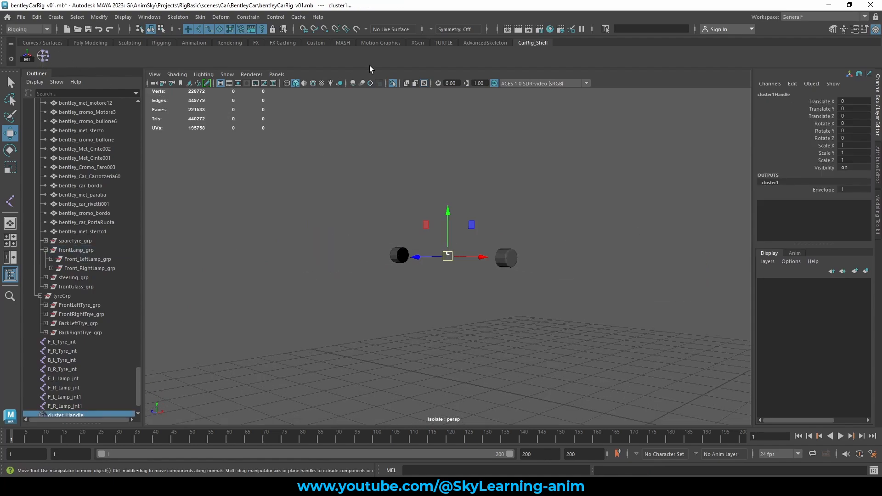
# Show the full car again, then isolate the right headlamp's side knobs, bentley_cromo_faro4, in vertex mode.
pyautogui.click(393, 84)
pyautogui.keyDown('alt'); pyautogui.moveTo(321, 232); pyautogui.dragTo(572, 256); pyautogui.keyUp('alt')
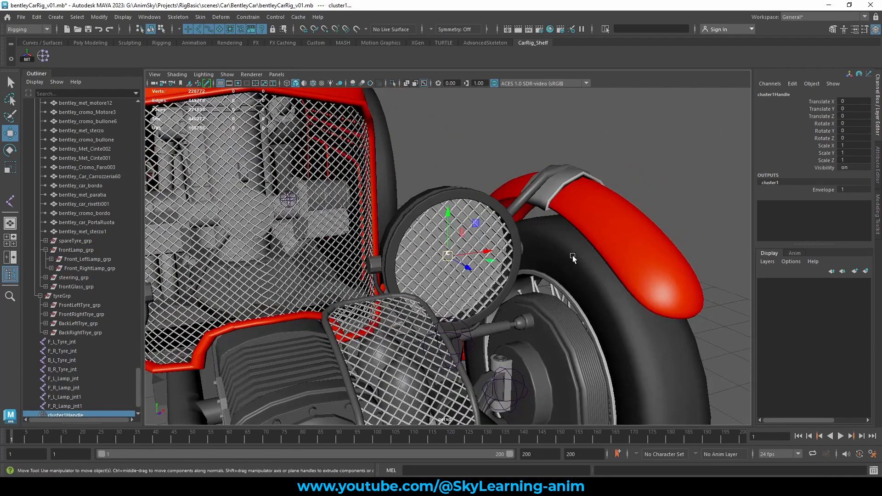
pyautogui.keyDown('alt'); pyautogui.moveTo(202, 285); pyautogui.dragTo(431, 283, button='middle'); pyautogui.keyUp('alt')
pyautogui.click(432, 283)
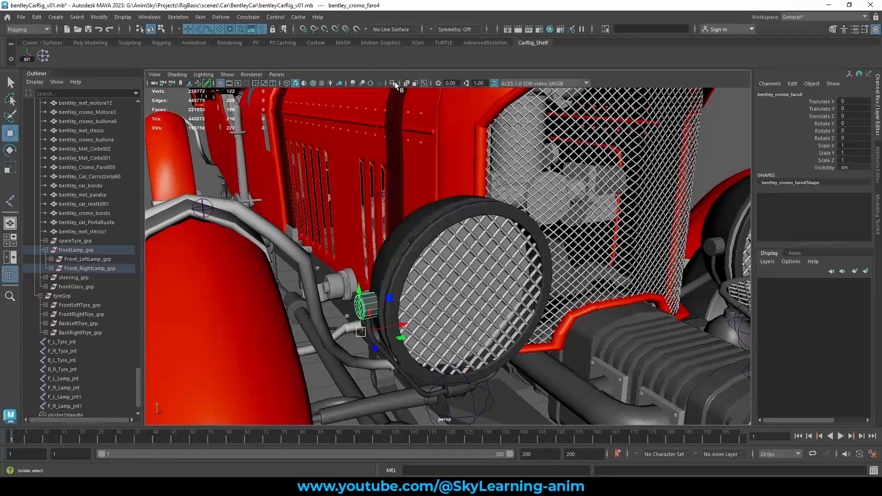
pyautogui.click(393, 83)
pyautogui.press('F9')
pyautogui.keyDown('alt'); pyautogui.moveTo(371, 229); pyautogui.dragTo(555, 274); pyautogui.keyUp('alt')
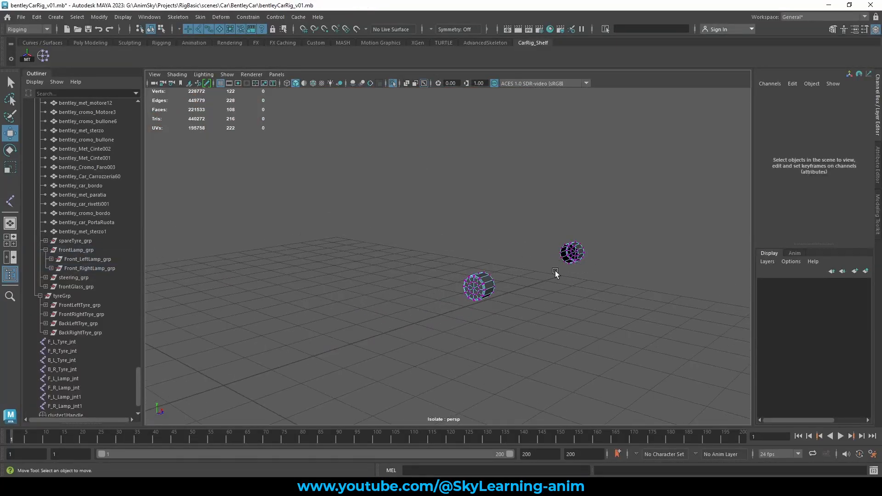
pyautogui.keyDown('alt'); pyautogui.moveTo(516, 272); pyautogui.dragTo(494, 266, button='middle'); pyautogui.keyUp('alt')
pyautogui.keyDown('alt'); pyautogui.moveTo(493, 266); pyautogui.dragTo(564, 304, button='right'); pyautogui.keyUp('alt')
# Create a cluster from the centre vertices of the two outer ends of the right headlamp's side knobs.
pyautogui.click(389, 290)
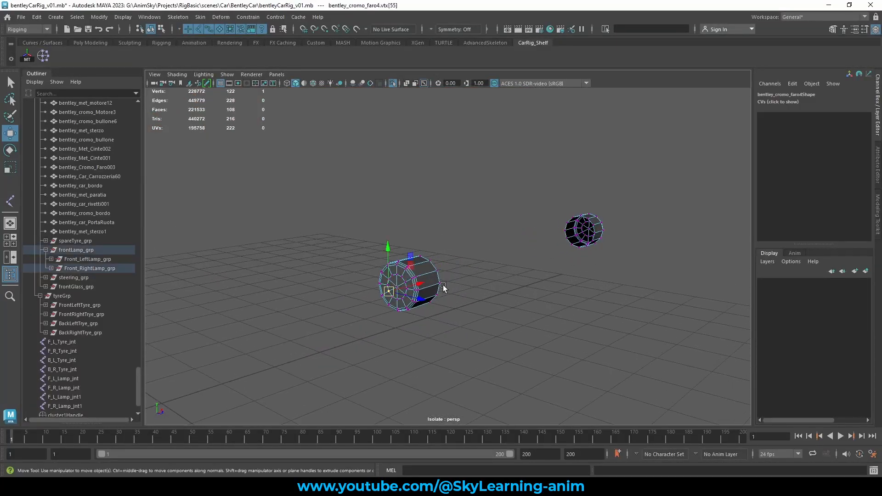
pyautogui.press('q')
pyautogui.click(398, 287)
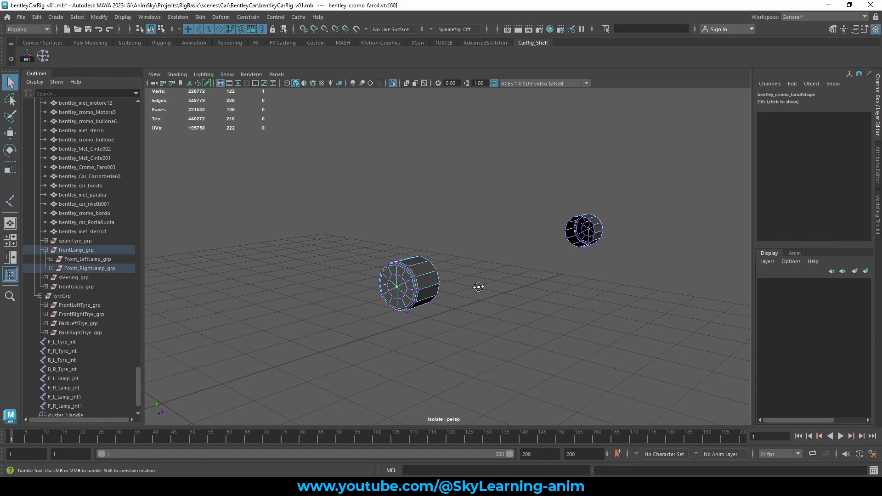
pyautogui.keyDown('alt'); pyautogui.moveTo(478, 285); pyautogui.dragTo(366, 275); pyautogui.keyUp('alt')
pyautogui.keyDown('shift'); pyautogui.click(358, 249); pyautogui.keyUp('shift')
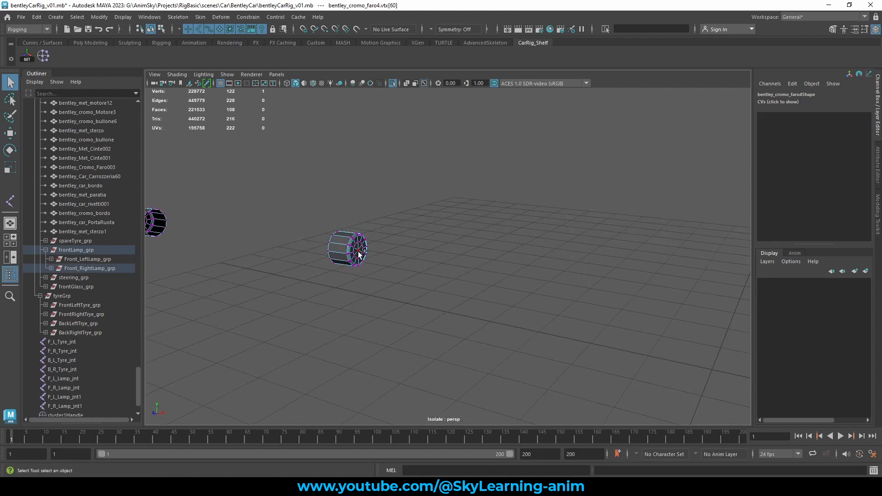
pyautogui.keyDown('alt'); pyautogui.moveTo(450, 269); pyautogui.dragTo(506, 264); pyautogui.keyUp('alt')
pyautogui.press('w')
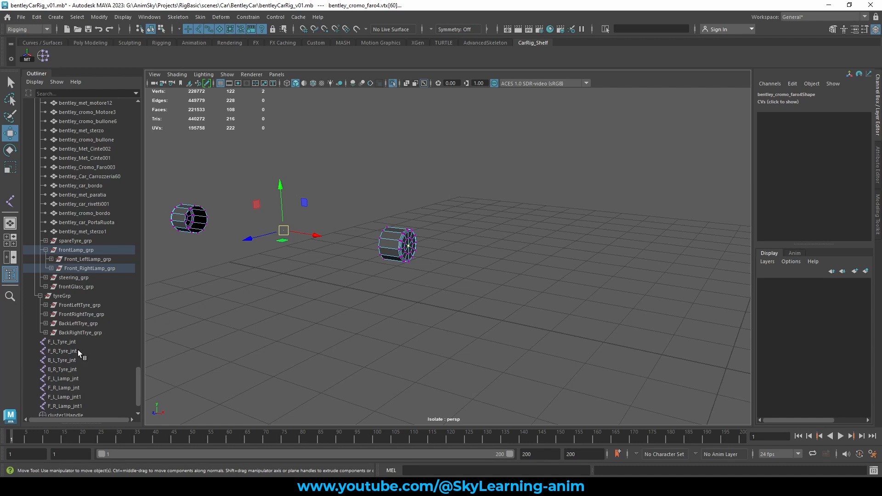
pyautogui.scroll(-2, 78, 349)
pyautogui.click(43, 56)
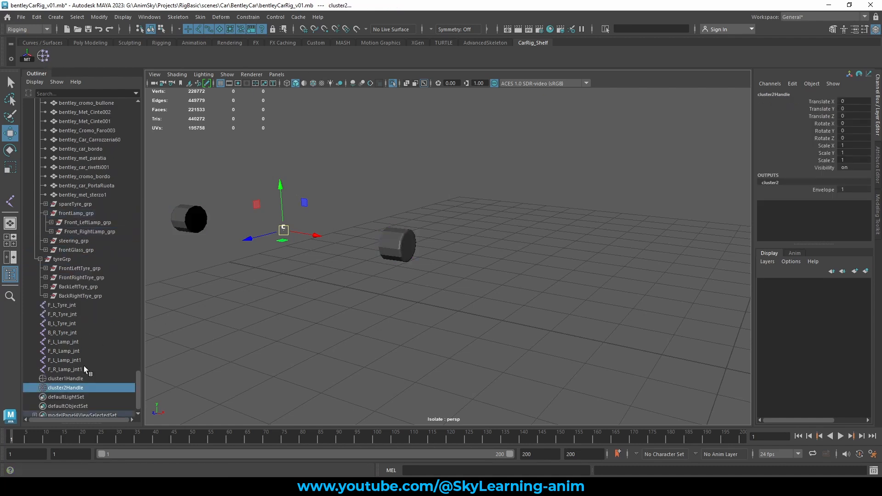
# Match the transform of cluster1Handle to F_L_Lamp_jnt1 and of cluster2Handle to F_R_Lamp_jnt1.
pyautogui.click(69, 378)
pyautogui.scroll(-1, 76, 377)
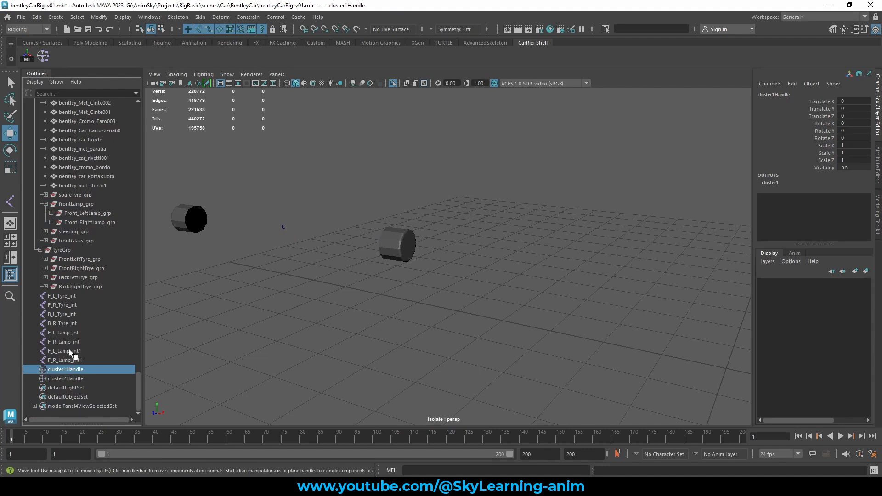
pyautogui.keyDown('ctrl'); pyautogui.click(64, 351); pyautogui.keyUp('ctrl')
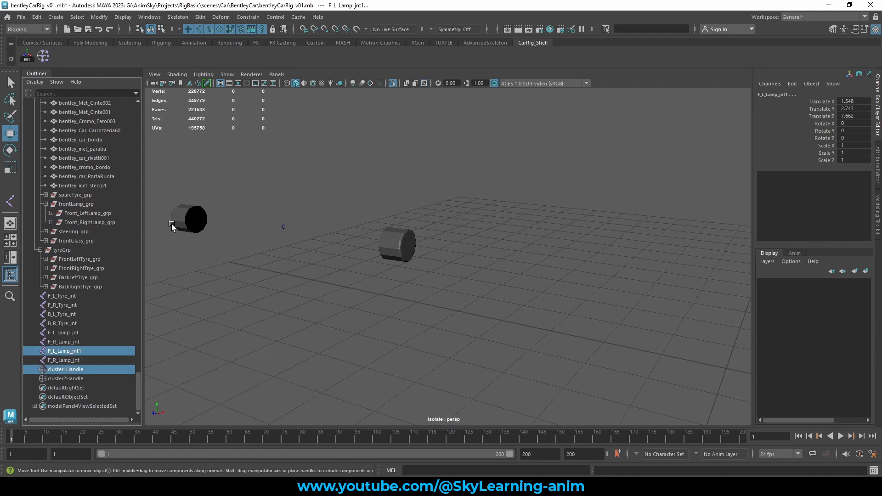
pyautogui.click(27, 57)
pyautogui.click(57, 380)
pyautogui.keyDown('ctrl'); pyautogui.click(67, 360); pyautogui.keyUp('ctrl')
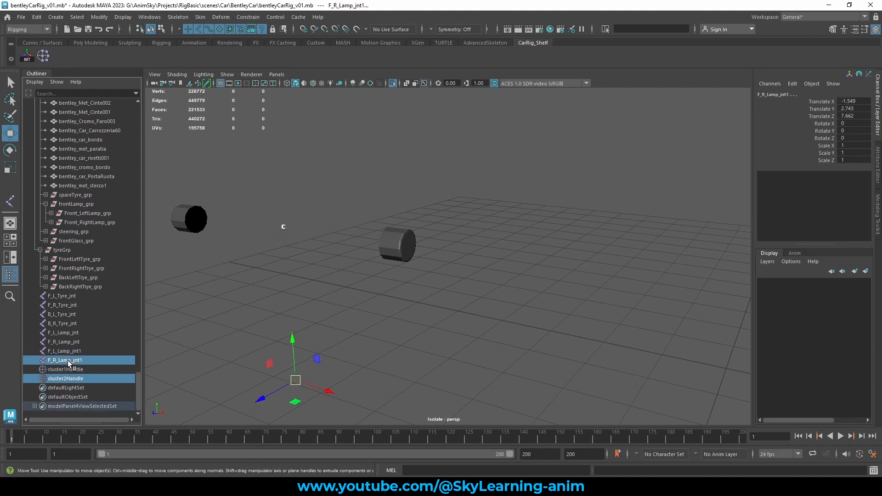
pyautogui.click(43, 58)
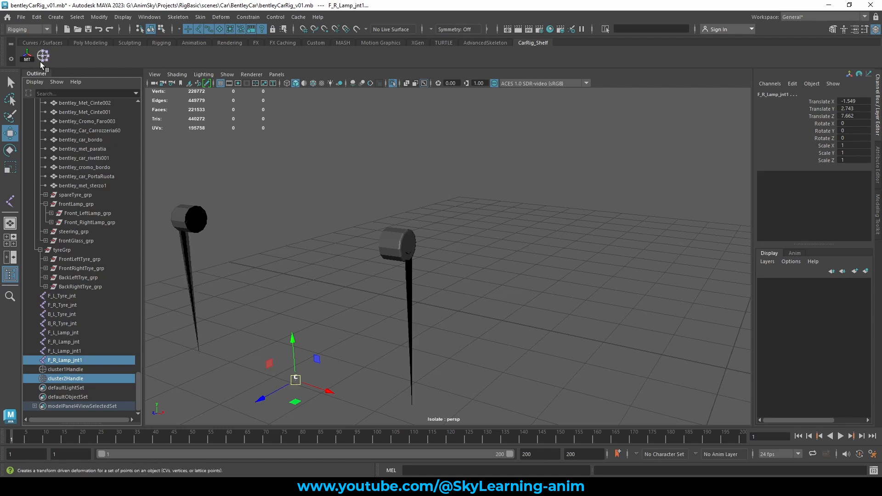
# Undo the transform matches that moved cluster1Handle and cluster2Handle onto the lamp joints, and show the full car again.
pyautogui.keyDown('alt'); pyautogui.moveTo(356, 199); pyautogui.dragTo(354, 204); pyautogui.keyUp('alt')
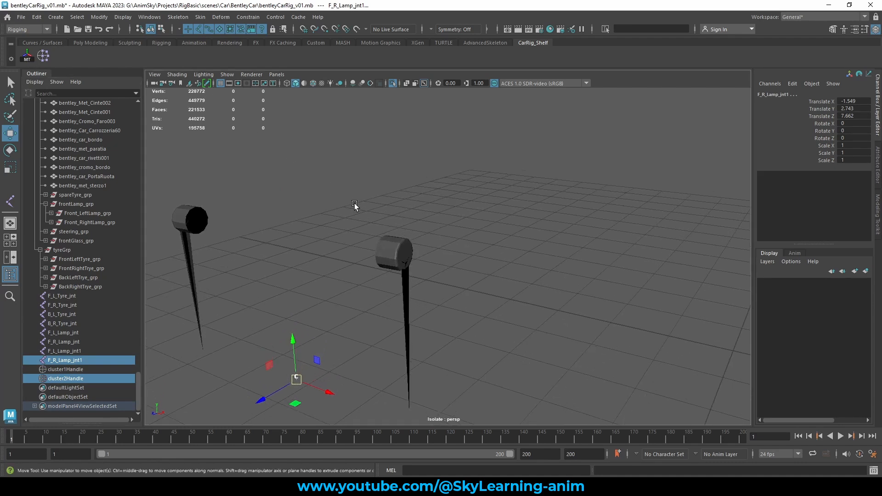
pyautogui.press('f')
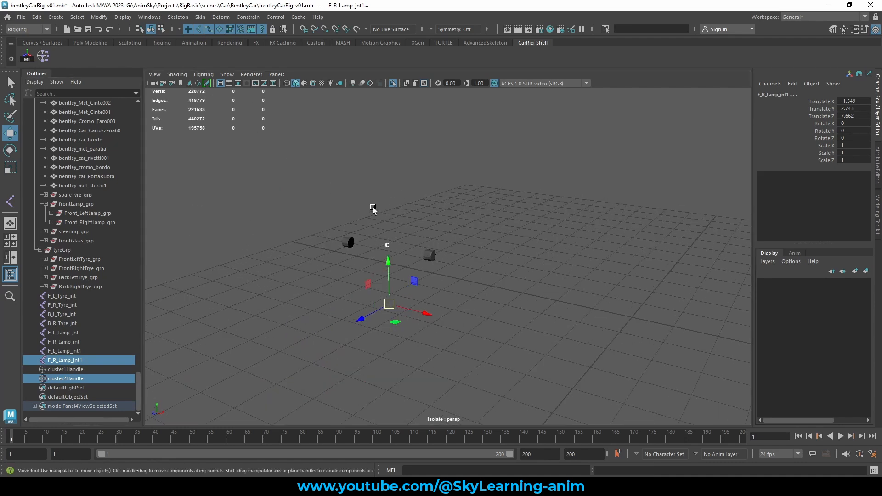
pyautogui.click(391, 81)
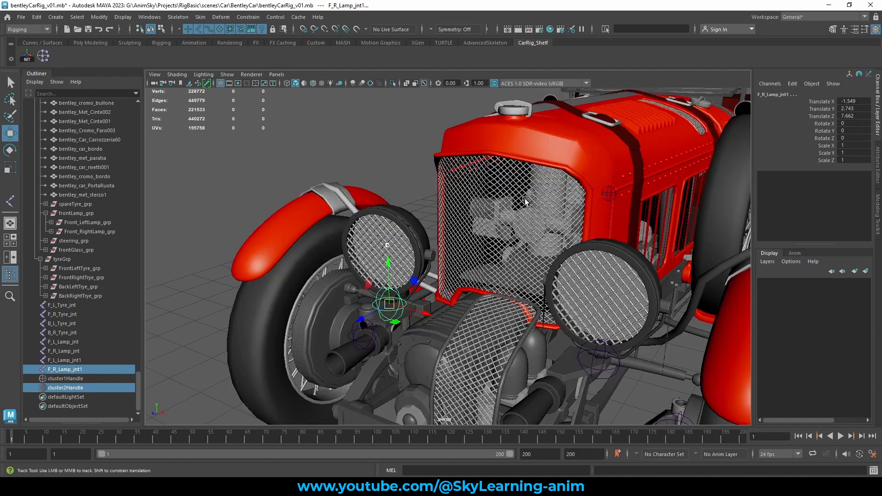
pyautogui.keyDown('alt'); pyautogui.moveTo(522, 196); pyautogui.dragTo(482, 183); pyautogui.keyUp('alt')
pyautogui.keyDown('alt'); pyautogui.moveTo(516, 203); pyautogui.dragTo(498, 188, button='middle'); pyautogui.keyUp('alt')
pyautogui.keyDown('alt'); pyautogui.moveTo(497, 188); pyautogui.dragTo(545, 227, button='right'); pyautogui.keyUp('alt')
pyautogui.hotkey('ctrl', '1')
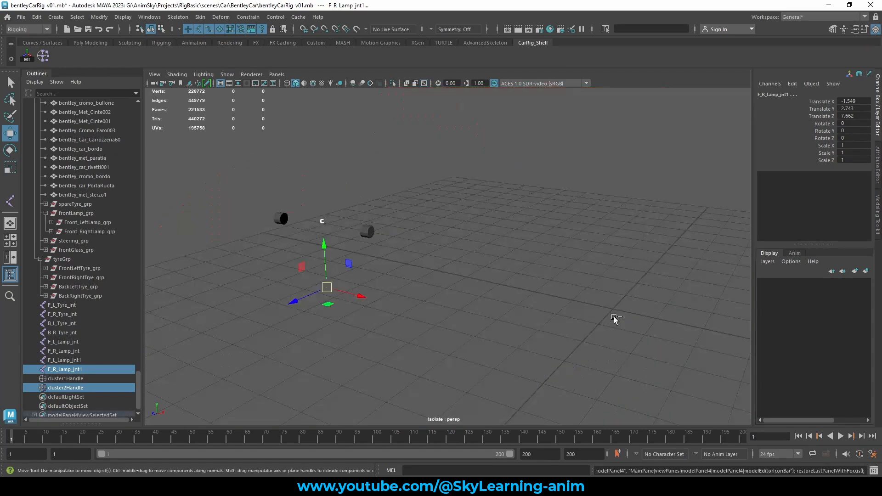
pyautogui.hotkey('ctrl', 'z')
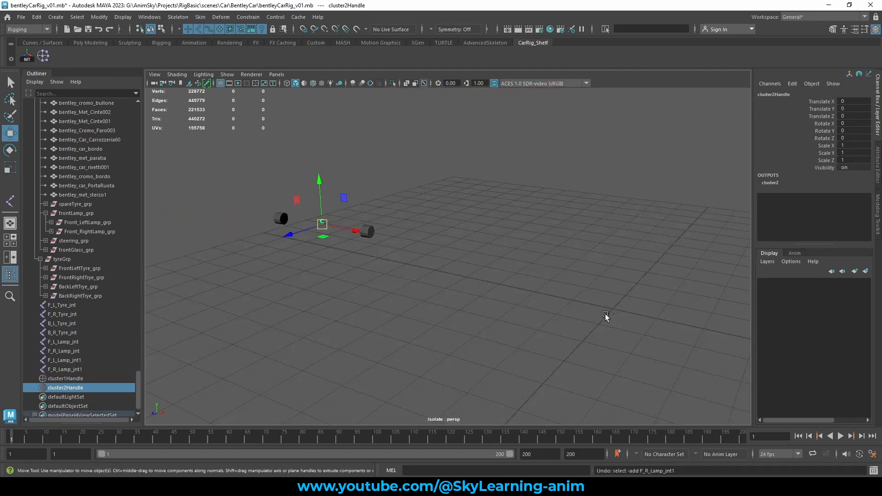
pyautogui.hotkey('ctrl', 'z')
pyautogui.hotkey('ctrl', 'z')
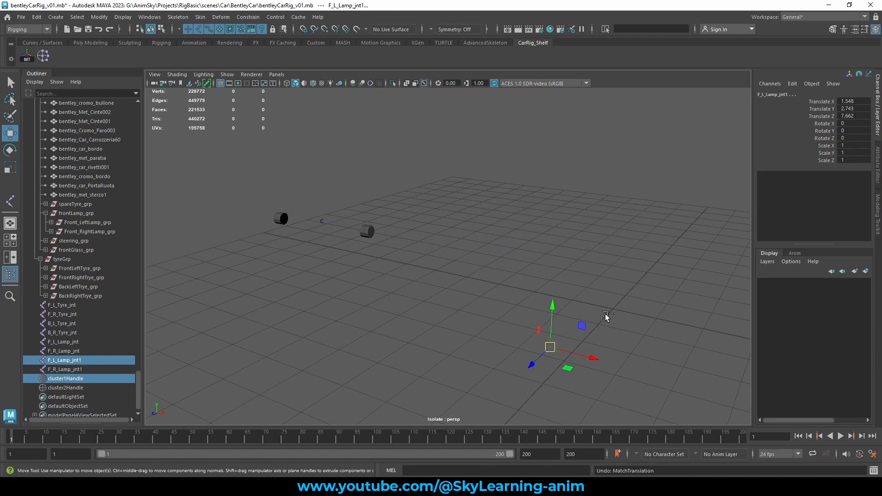
pyautogui.click(392, 81)
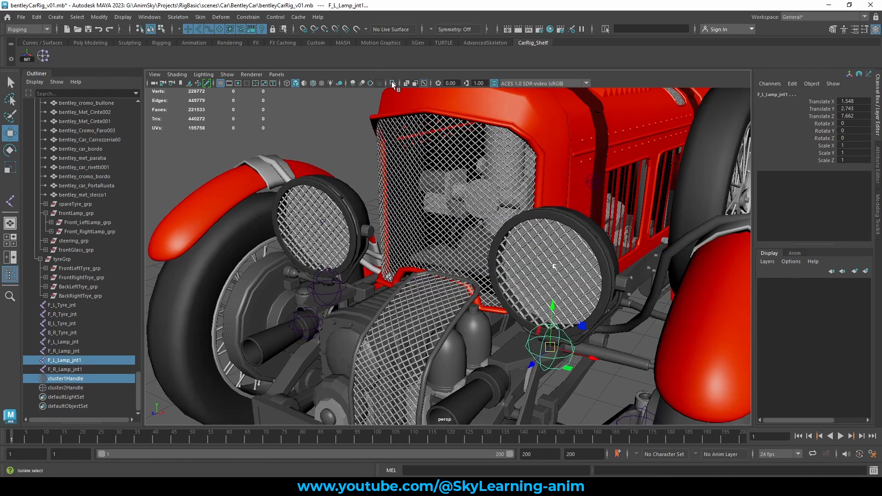
# Match the transform of F_L_Lamp_jnt1 to cluster1Handle and of F_R_Lamp_jnt1 to cluster2Handle.
pyautogui.click(71, 361)
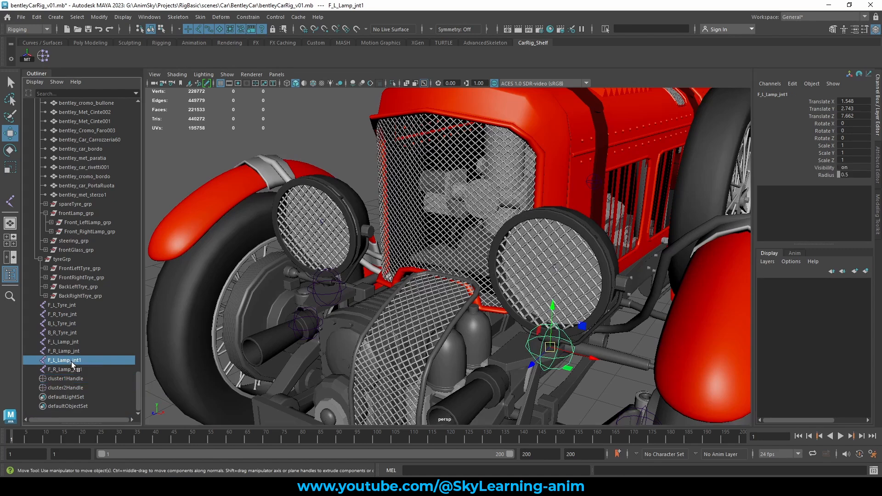
pyautogui.keyDown('ctrl'); pyautogui.click(74, 378); pyautogui.keyUp('ctrl')
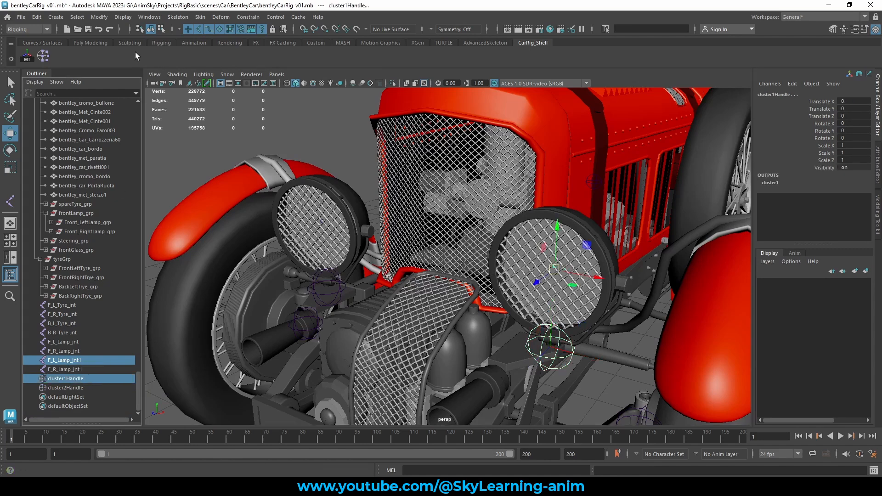
pyautogui.click(69, 370)
pyautogui.keyDown('ctrl'); pyautogui.click(66, 388); pyautogui.keyUp('ctrl')
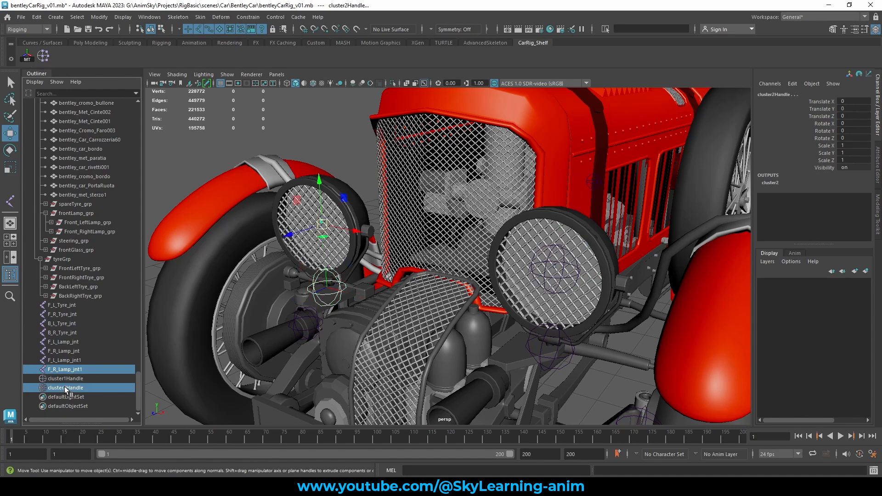
pyautogui.press('g')
# Delete cluster1Handle and cluster2Handle.
pyautogui.click(73, 380)
pyautogui.keyDown('ctrl'); pyautogui.click(75, 388); pyautogui.keyUp('ctrl')
pyautogui.press('Delete')
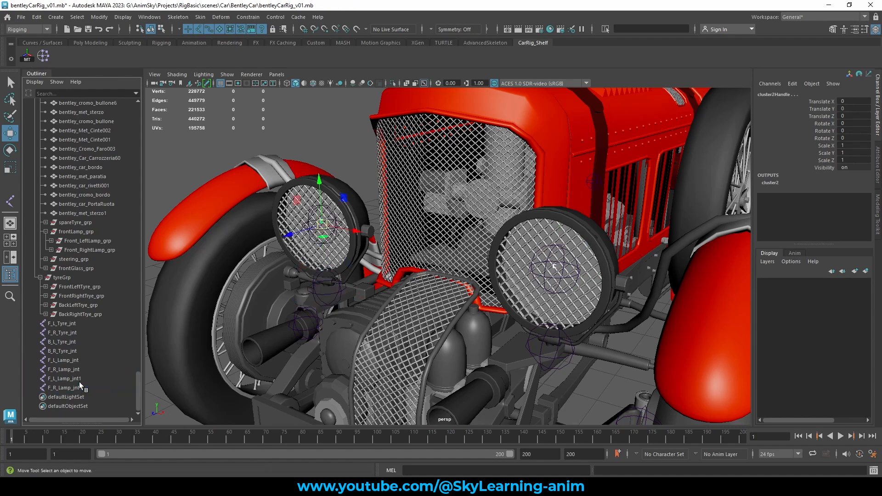
# Rename the joint F_L_Lamp_jnt1 as F_L_LampCenter_jnt.
pyautogui.doubleClick(71, 379)
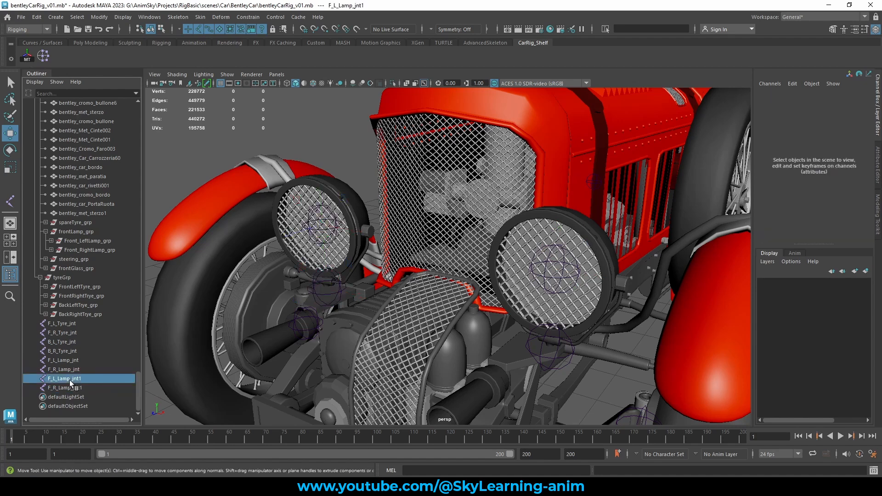
pyautogui.click(103, 377)
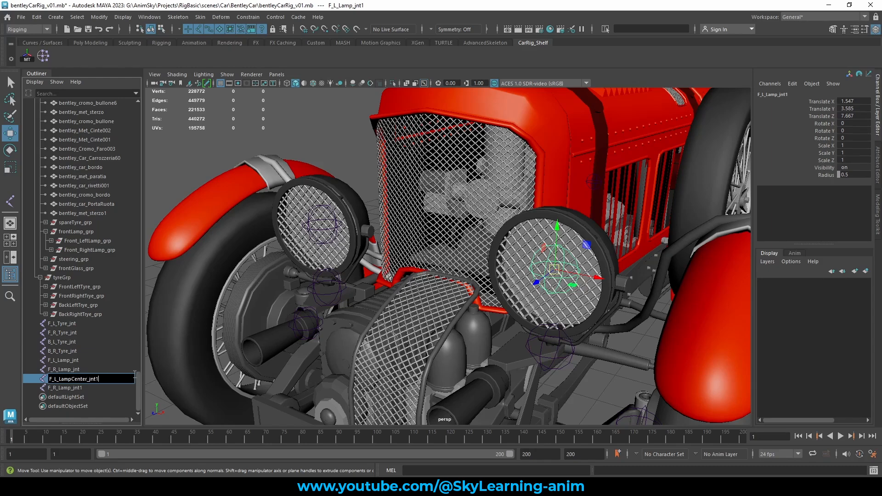
pyautogui.press('BackSpace')
pyautogui.press('Return')
# Rename the joint F_R_Lamp_jnt1 as F_R_LampCenter_jnt.
pyautogui.click(85, 387)
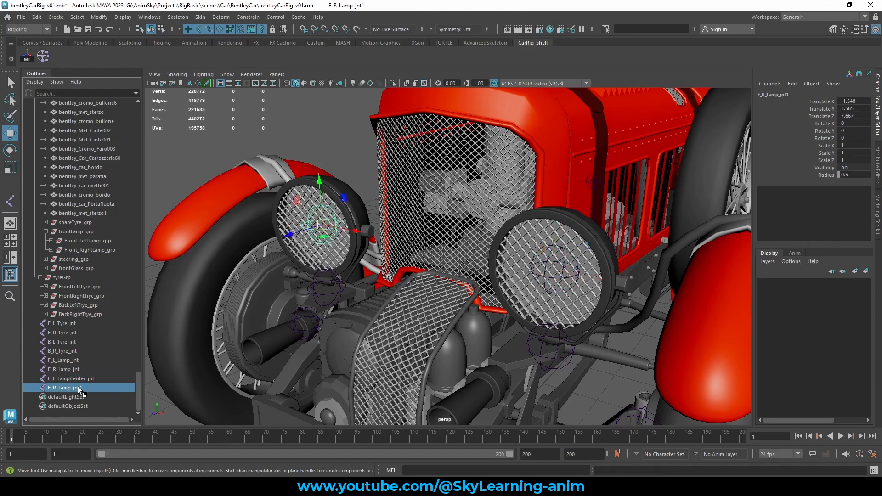
pyautogui.doubleClick(76, 388)
pyautogui.click(77, 388)
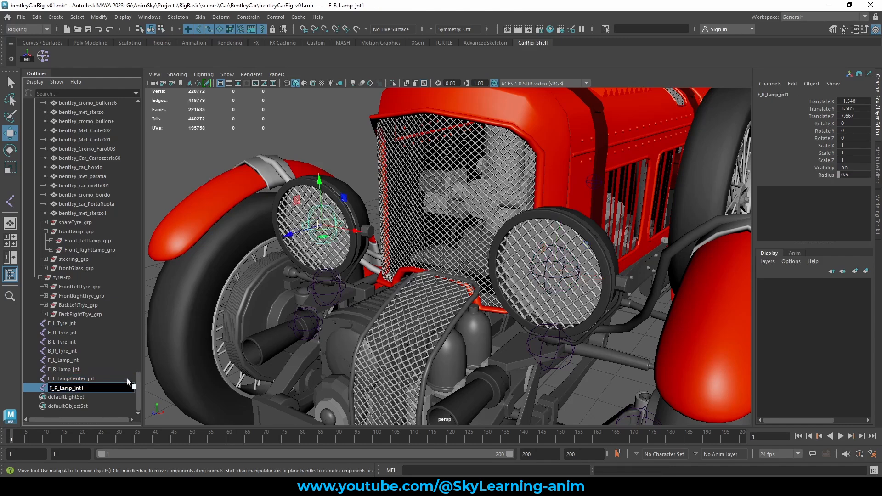
pyautogui.write('Center')
pyautogui.press('BackSpace')
pyautogui.press('Return')
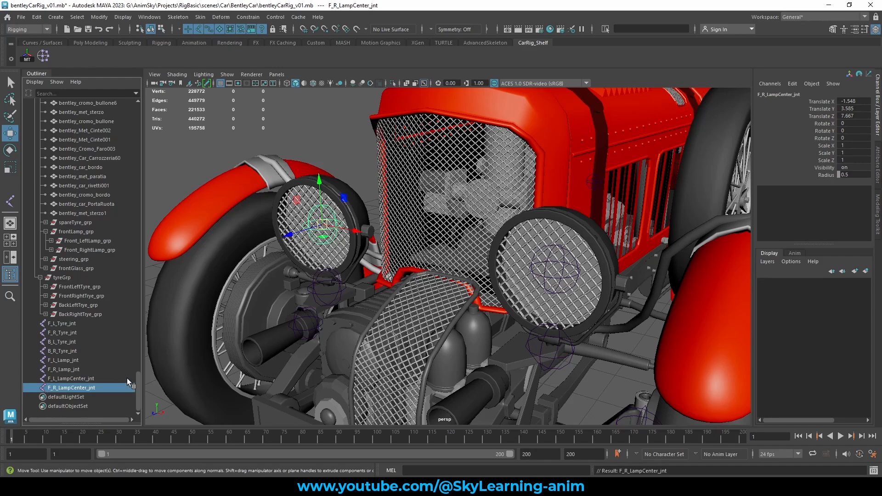
# Parent F_L_LampCenter_jnt under F_L_Lamp_jnt and F_R_LampCenter_jnt under F_R_Lamp_jnt.
pyautogui.click(95, 377)
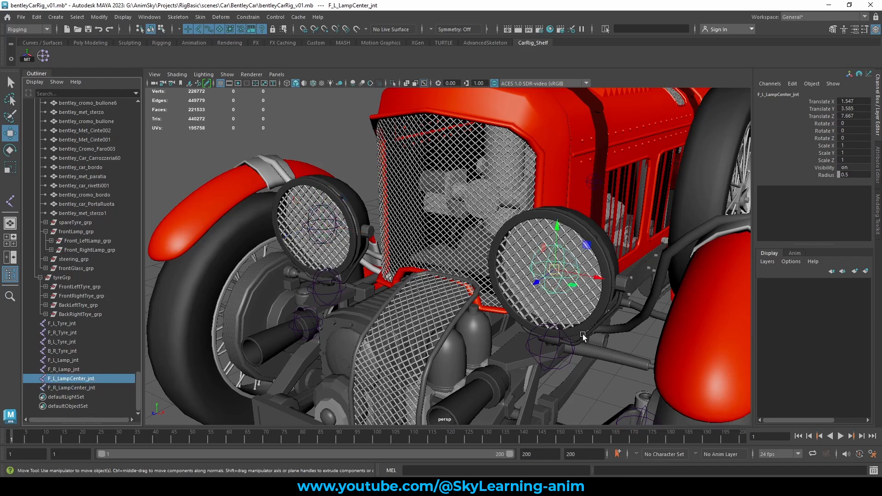
pyautogui.moveTo(72, 378); pyautogui.dragTo(63, 360, button='middle')
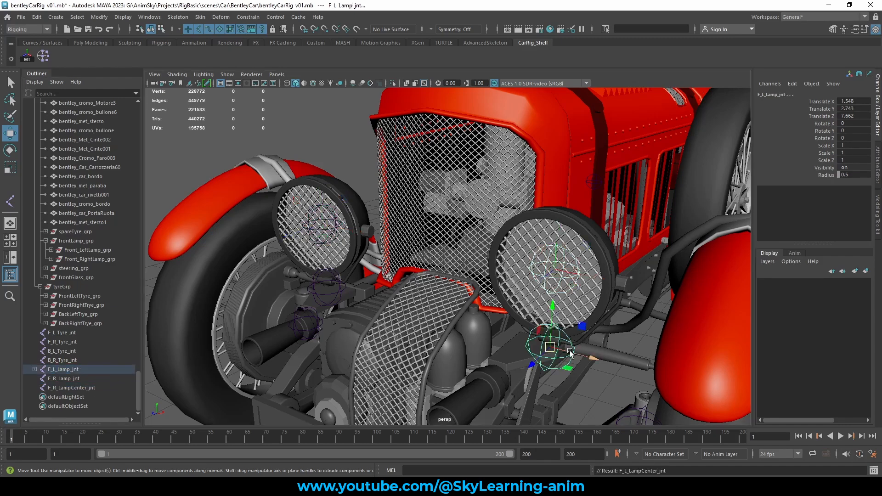
pyautogui.click(73, 388)
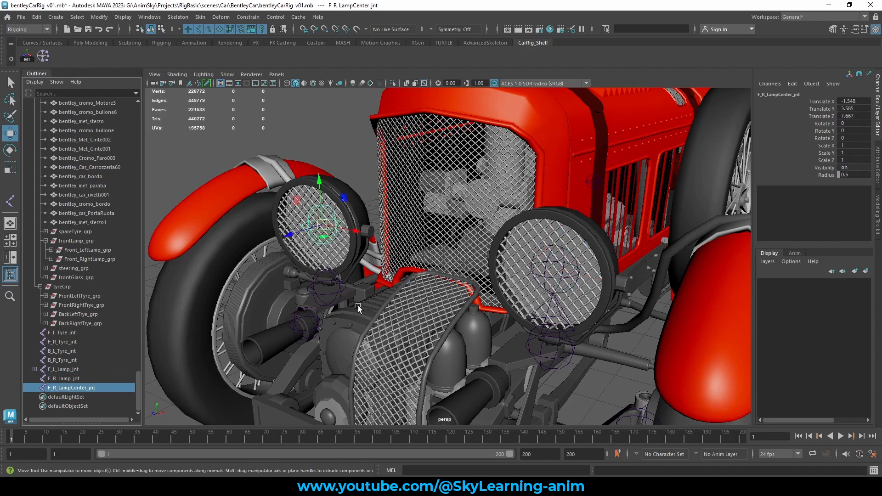
pyautogui.keyDown('shift'); pyautogui.click(338, 293); pyautogui.keyUp('shift')
pyautogui.press('p')
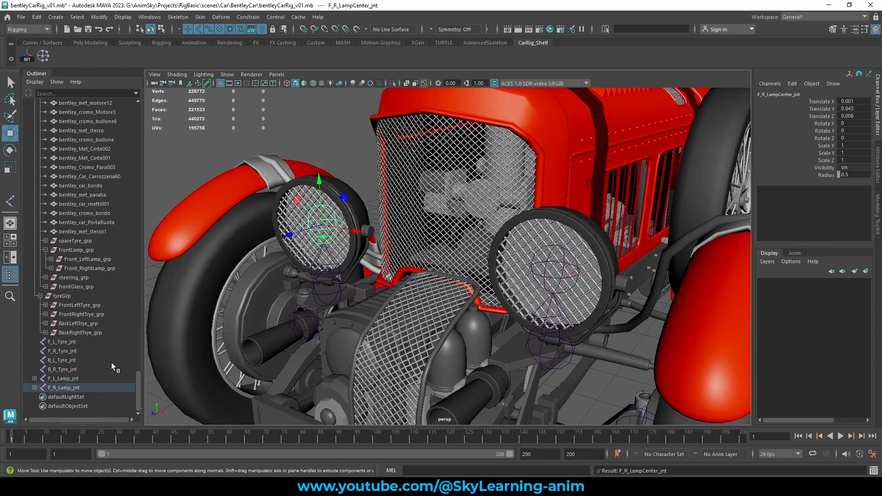
# Examine the left and right front lamp joint chains against the headlamp geometry.
pyautogui.moveTo(52, 379); pyautogui.dragTo(57, 387)
pyautogui.scroll(-6, 458, 277)
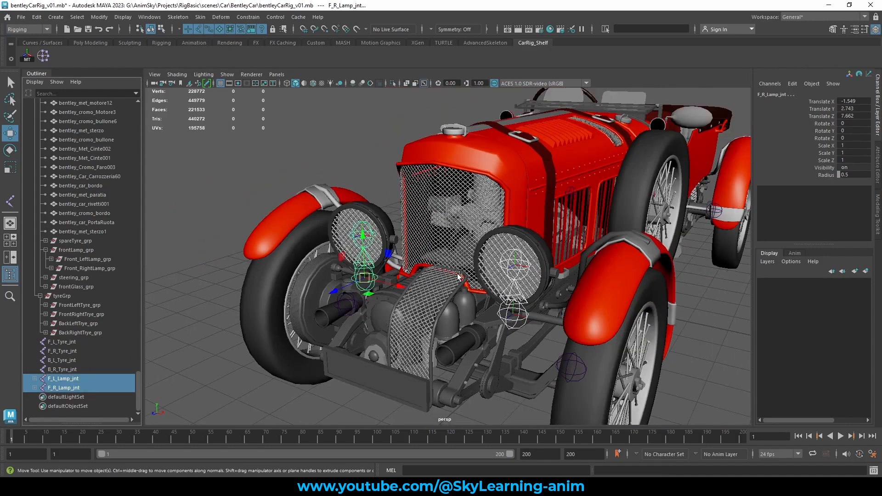
pyautogui.keyDown('alt'); pyautogui.moveTo(455, 276); pyautogui.dragTo(442, 273); pyautogui.keyUp('alt')
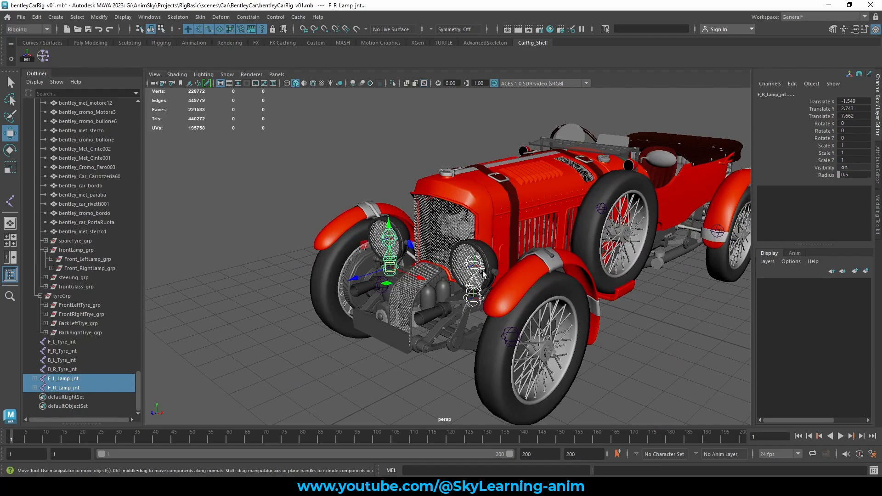
pyautogui.scroll(5, 477, 272)
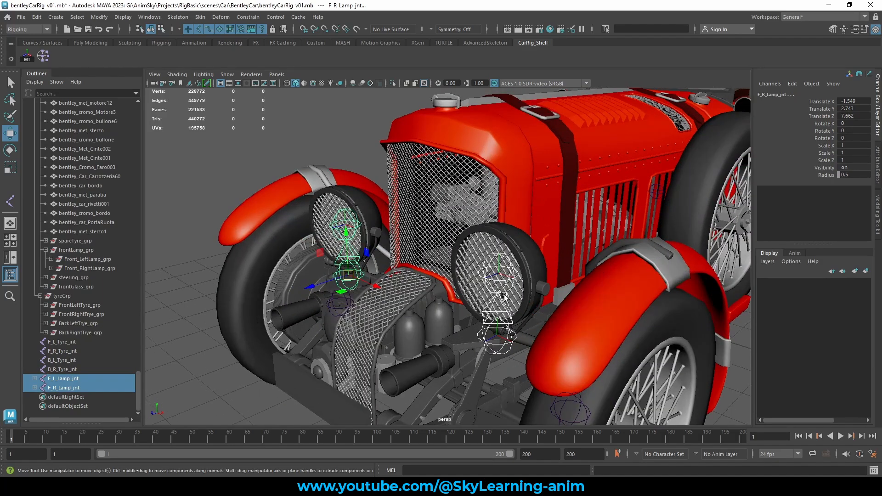
pyautogui.click(512, 275)
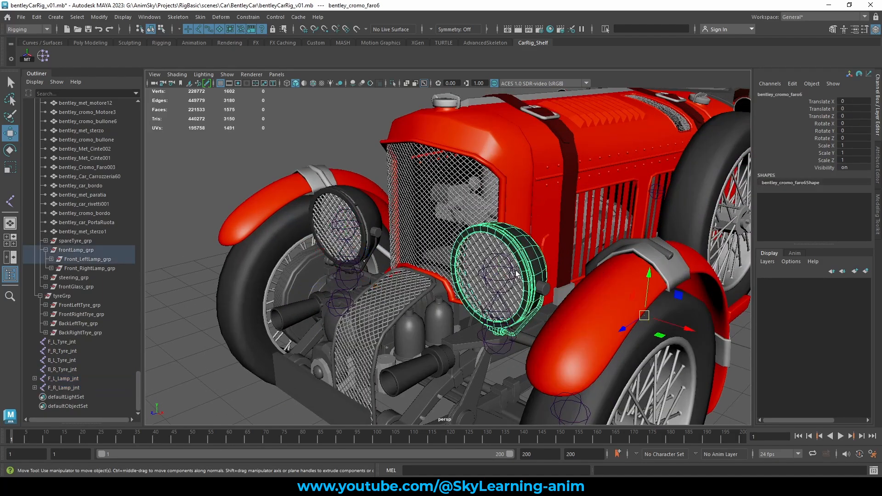
pyautogui.scroll(-5, 548, 270)
pyautogui.scroll(5, 493, 275)
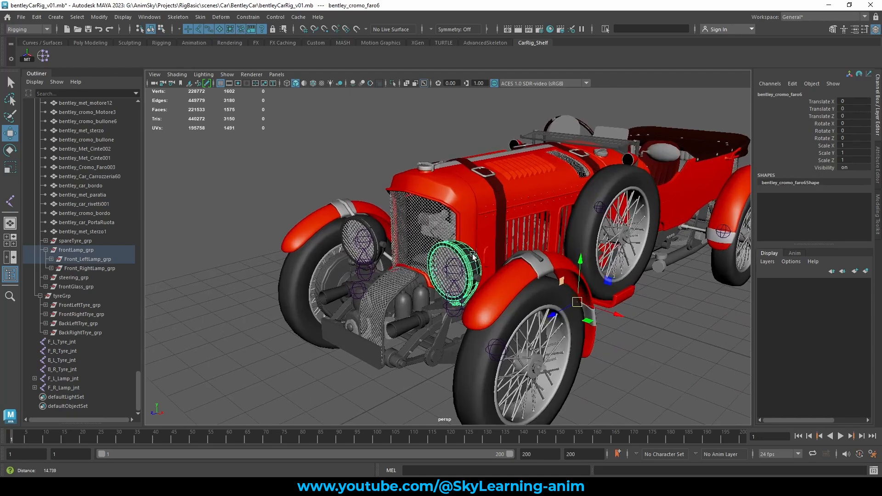
pyautogui.click(347, 286)
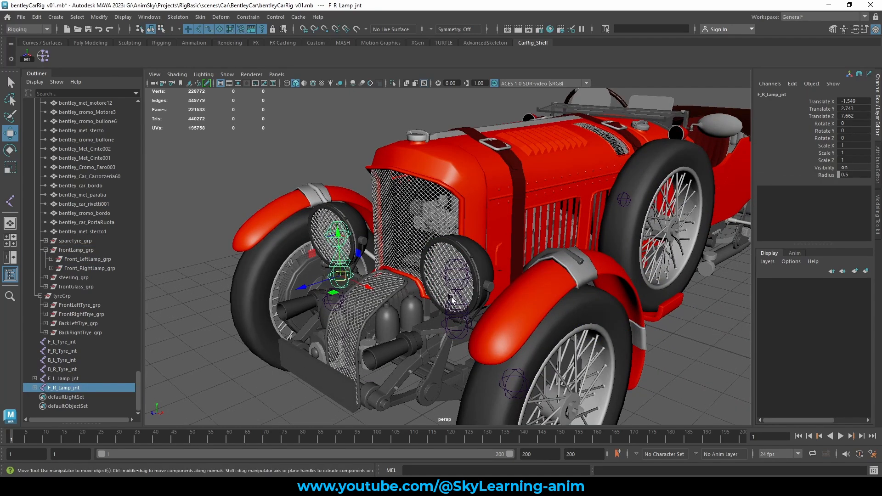
pyautogui.keyDown('ctrl'); pyautogui.click(54, 379); pyautogui.keyUp('ctrl')
pyautogui.scroll(-5, 481, 263)
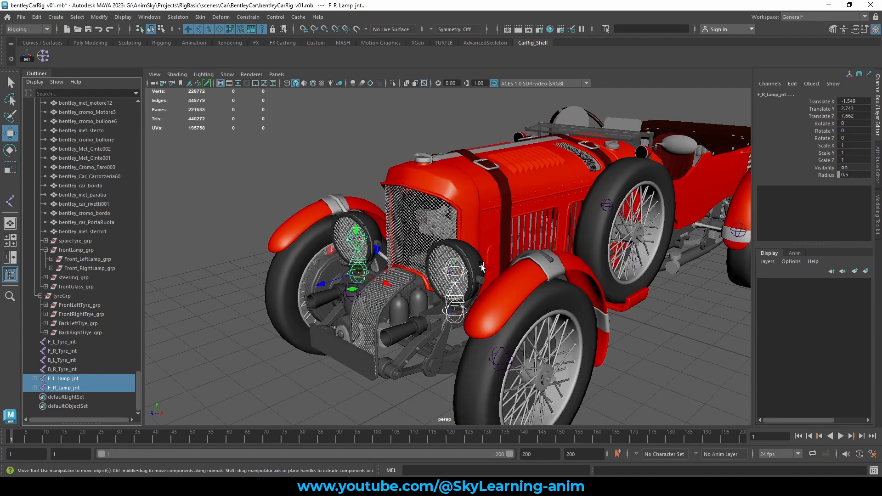
# Examine the windscreen glass and the steering wheel in the cockpit from several angles.
pyautogui.moveTo(509, 255)
pyautogui.keyDown('alt'); pyautogui.mouseDown()
pyautogui.moveTo(556, 297)
pyautogui.moveTo(453, 296)
pyautogui.moveTo(583, 285)
pyautogui.moveTo(528, 293)
pyautogui.moveTo(529, 275)
pyautogui.moveTo(501, 245)
pyautogui.mouseUp(); pyautogui.keyUp('alt')
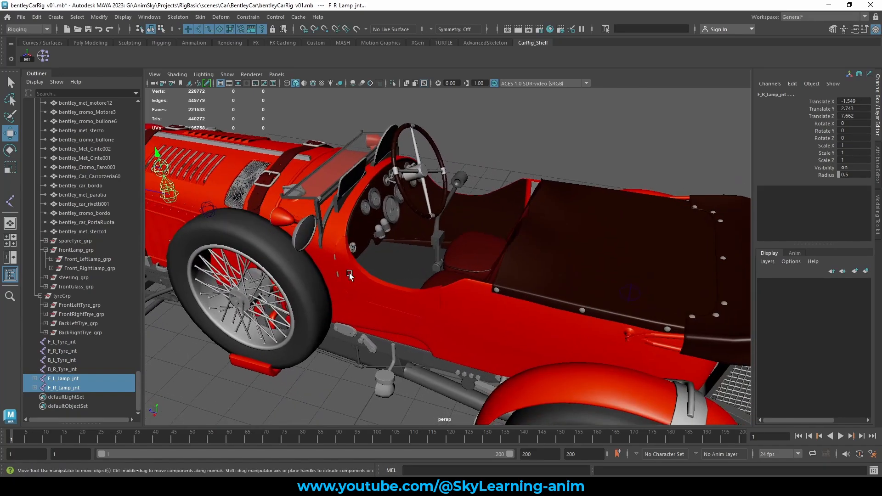
pyautogui.click(310, 226)
pyautogui.click(323, 182)
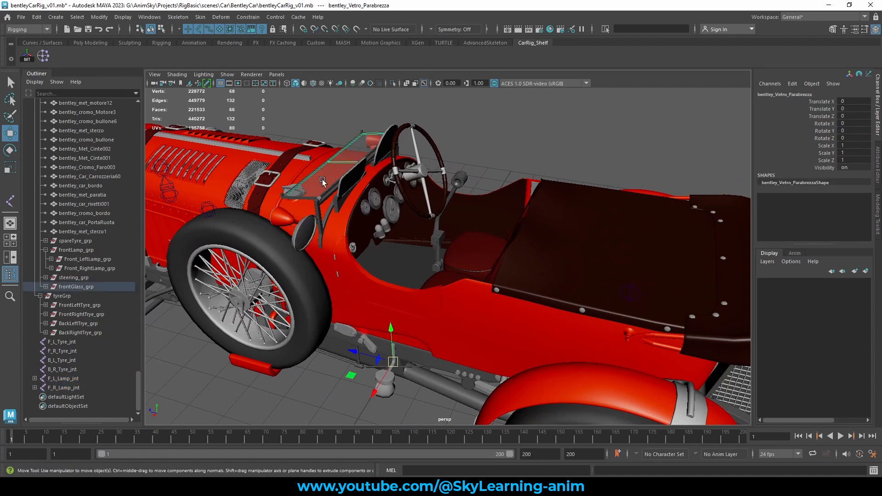
pyautogui.click(417, 173)
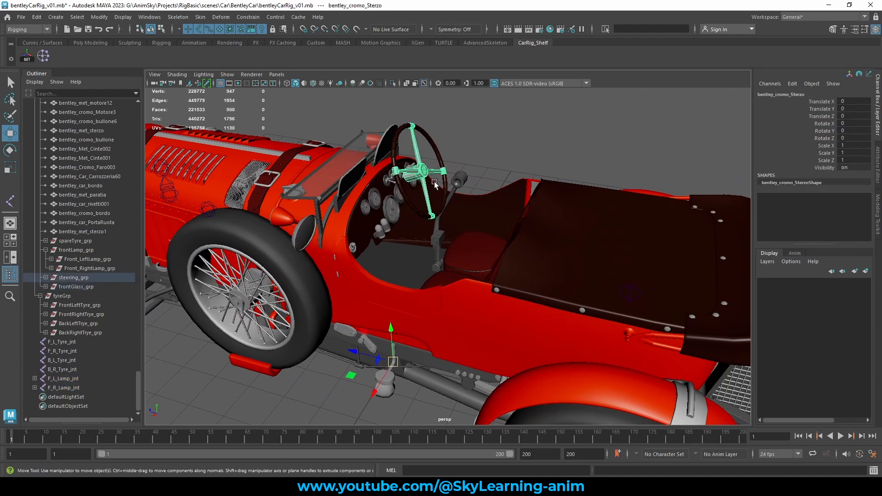
pyautogui.keyDown('alt'); pyautogui.moveTo(410, 209); pyautogui.dragTo(438, 241, button='middle'); pyautogui.keyUp('alt')
pyautogui.keyDown('alt'); pyautogui.moveTo(487, 250); pyautogui.dragTo(492, 201, button='right'); pyautogui.keyUp('alt')
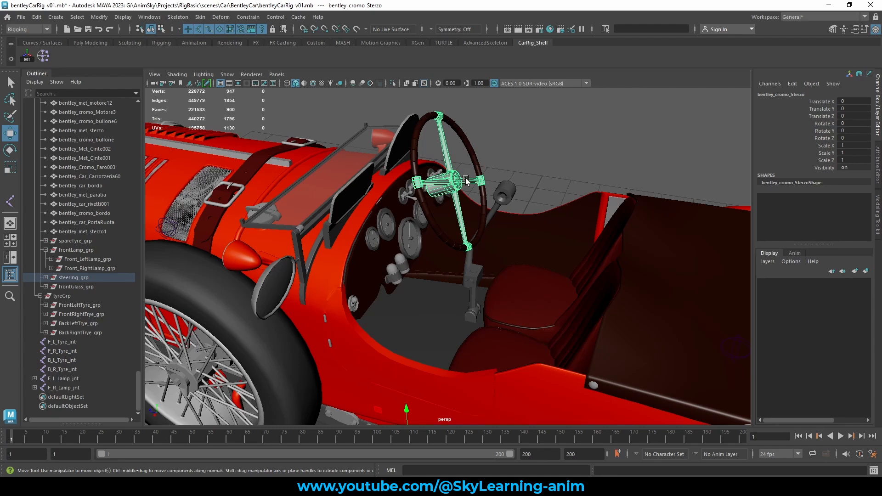
pyautogui.keyDown('alt'); pyautogui.moveTo(342, 239); pyautogui.dragTo(477, 219); pyautogui.keyUp('alt')
pyautogui.keyDown('alt'); pyautogui.moveTo(477, 219); pyautogui.dragTo(473, 218, button='middle'); pyautogui.keyUp('alt')
pyautogui.keyDown('alt'); pyautogui.moveTo(400, 248); pyautogui.dragTo(457, 230, button='right'); pyautogui.keyUp('alt')
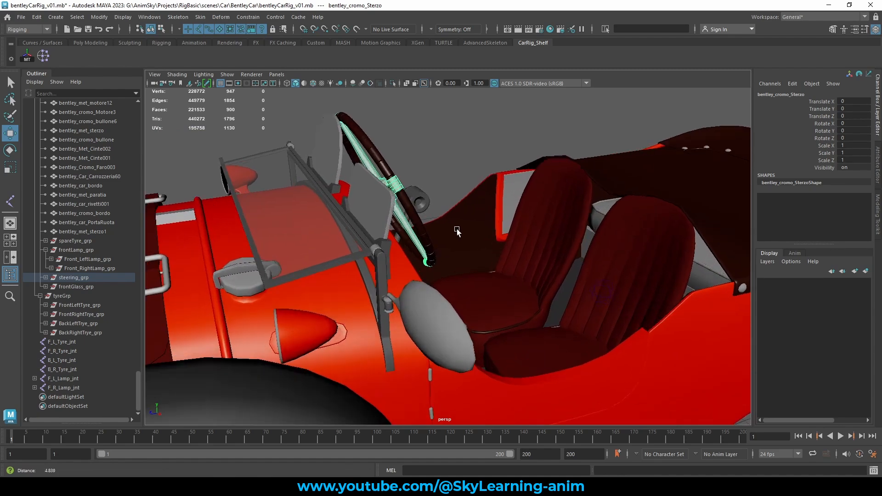
pyautogui.keyDown('alt'); pyautogui.moveTo(456, 230); pyautogui.dragTo(425, 227); pyautogui.keyUp('alt')
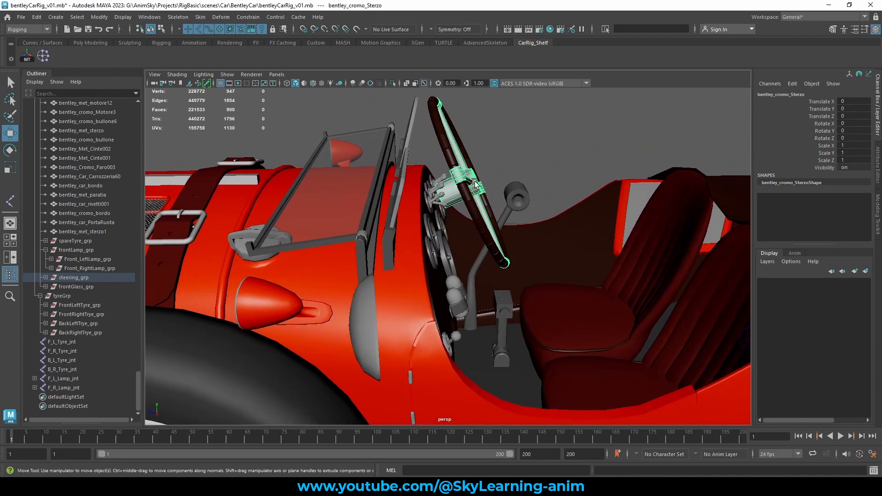
# Isolate the two windscreen frame knobs, bentley_Met_Parabrezza001 and bentley_Met_Parabrezza1.
pyautogui.click(366, 234)
pyautogui.keyDown('alt'); pyautogui.moveTo(385, 235); pyautogui.dragTo(351, 192); pyautogui.keyUp('alt')
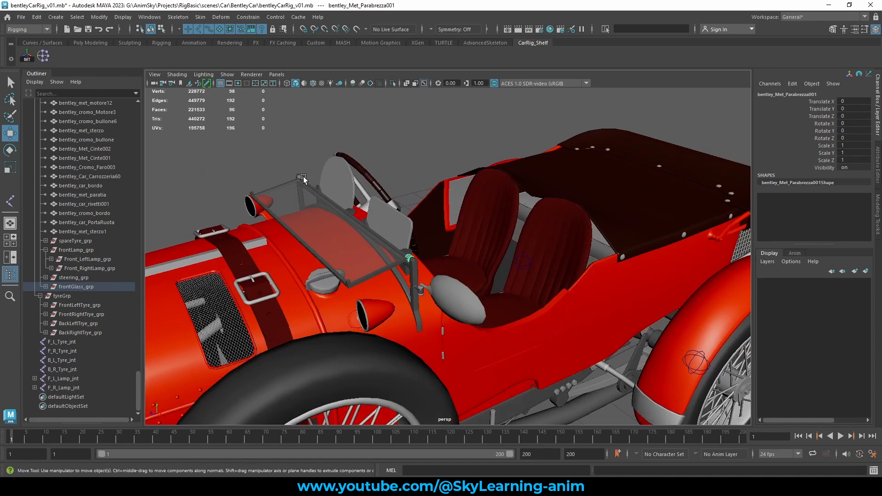
pyautogui.keyDown('shift'); pyautogui.click(303, 179); pyautogui.keyUp('shift')
pyautogui.click(392, 83)
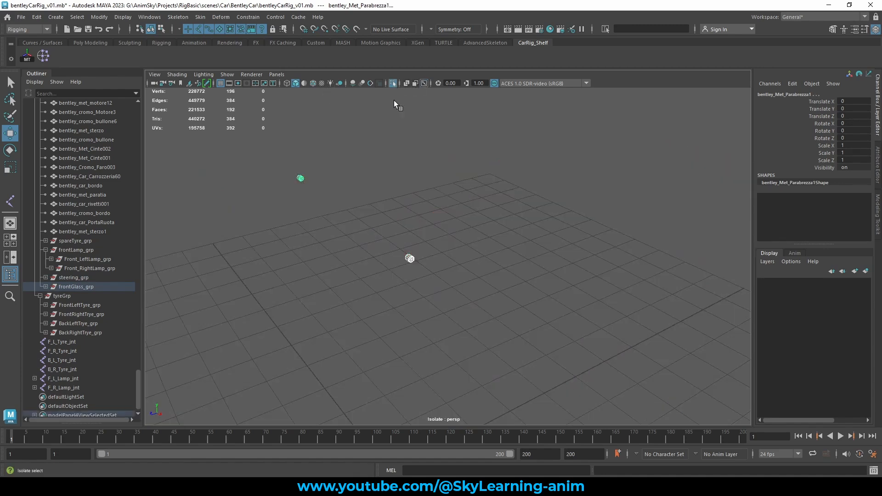
# Create a cluster from the centre vertices on the end faces of the two isolated windscreen knobs.
pyautogui.keyDown('alt'); pyautogui.moveTo(400, 183); pyautogui.dragTo(377, 243); pyautogui.keyUp('alt')
pyautogui.keyDown('alt'); pyautogui.moveTo(391, 247); pyautogui.dragTo(473, 230, button='right'); pyautogui.keyUp('alt')
pyautogui.moveTo(475, 216); pyautogui.dragTo(307, 226, button='right')
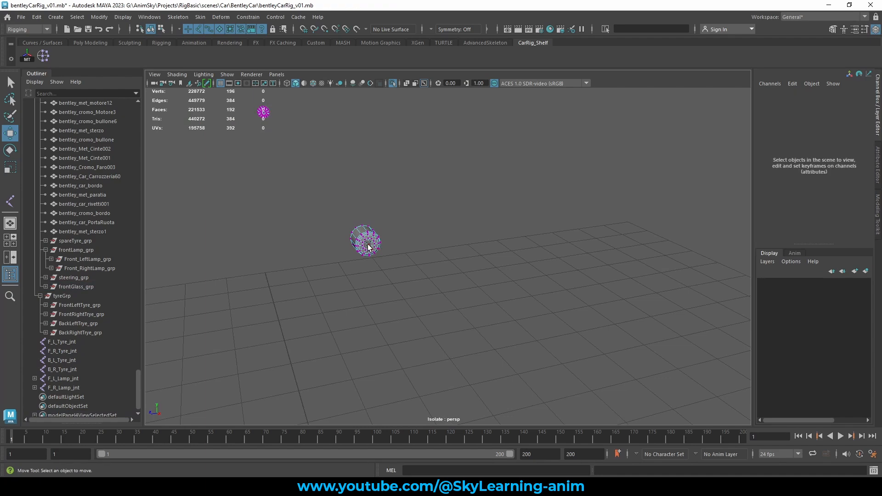
pyautogui.click(367, 244)
pyautogui.scroll(-3, 356, 244)
pyautogui.press('a')
pyautogui.keyDown('alt'); pyautogui.moveTo(329, 243); pyautogui.dragTo(528, 230); pyautogui.keyUp('alt')
pyautogui.keyDown('alt'); pyautogui.moveTo(528, 230); pyautogui.dragTo(563, 238, button='right'); pyautogui.keyUp('alt')
pyautogui.keyDown('alt'); pyautogui.moveTo(508, 281); pyautogui.dragTo(527, 374, button='middle'); pyautogui.keyUp('alt')
pyautogui.keyDown('alt'); pyautogui.moveTo(567, 285); pyautogui.dragTo(680, 309, button='right'); pyautogui.keyUp('alt')
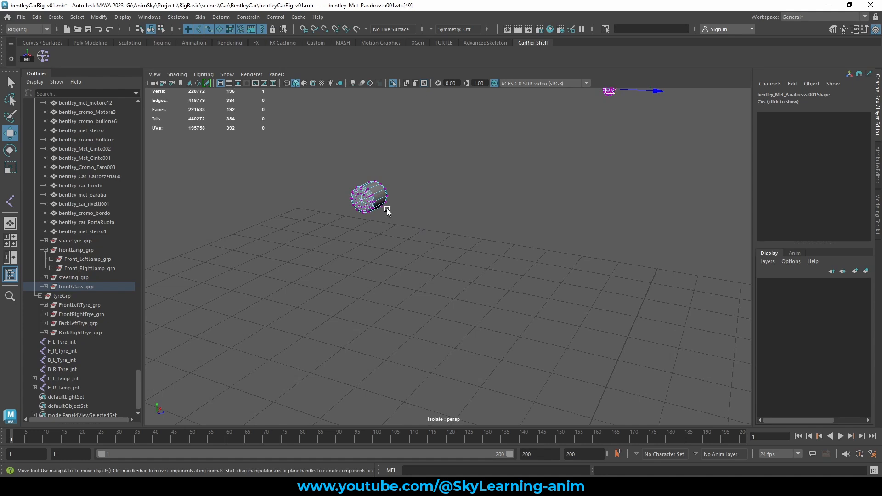
pyautogui.keyDown('shift'); pyautogui.click(360, 201); pyautogui.keyUp('shift')
pyautogui.click(43, 56)
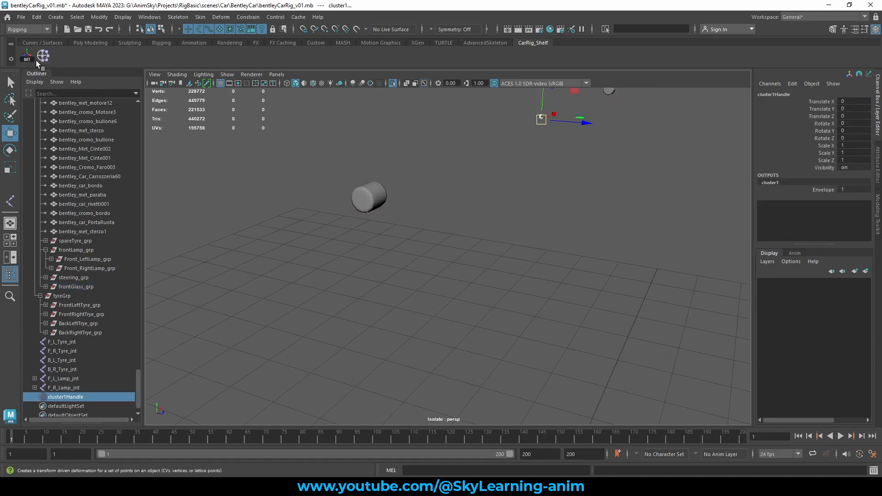
# Create a new joint with the MEL command "joint" and match its translation to the windscreen cluster.
pyautogui.scroll(-2, 132, 390)
pyautogui.click(214, 390)
pyautogui.click(436, 470)
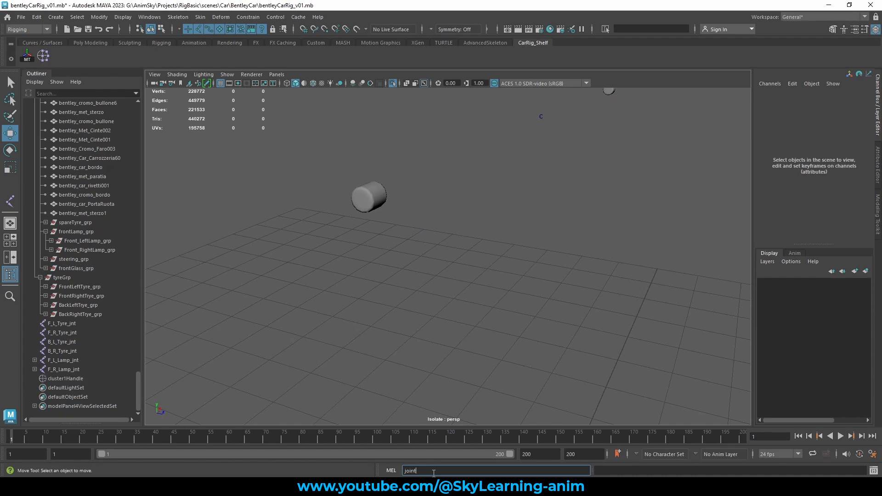
pyautogui.write('joint')
pyautogui.press('Return')
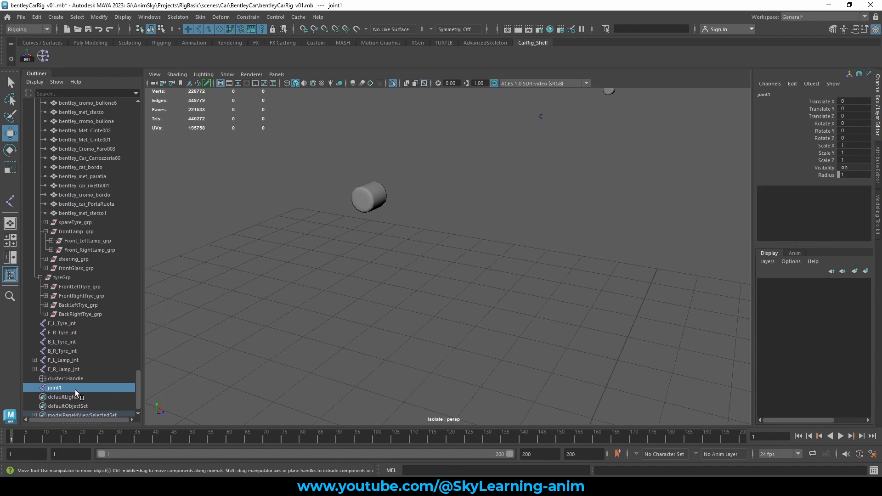
pyautogui.click(69, 378)
pyautogui.click(59, 387)
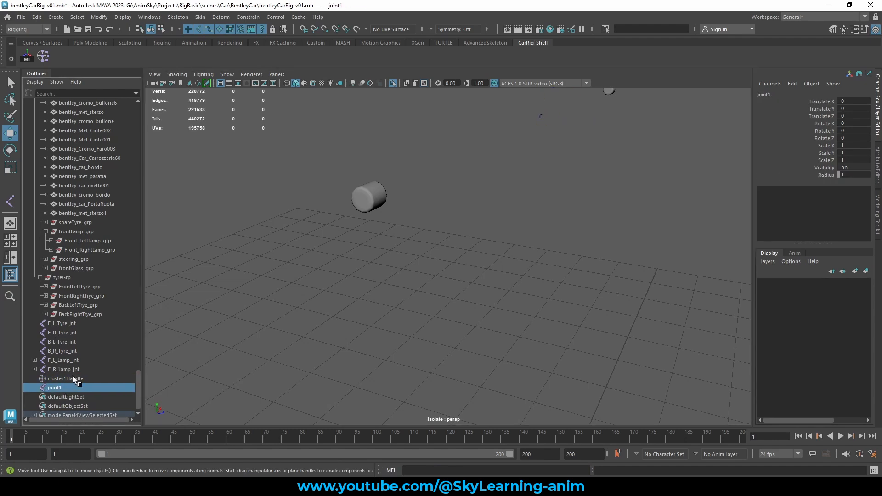
pyautogui.keyDown('ctrl'); pyautogui.click(72, 378); pyautogui.keyUp('ctrl')
pyautogui.click(28, 58)
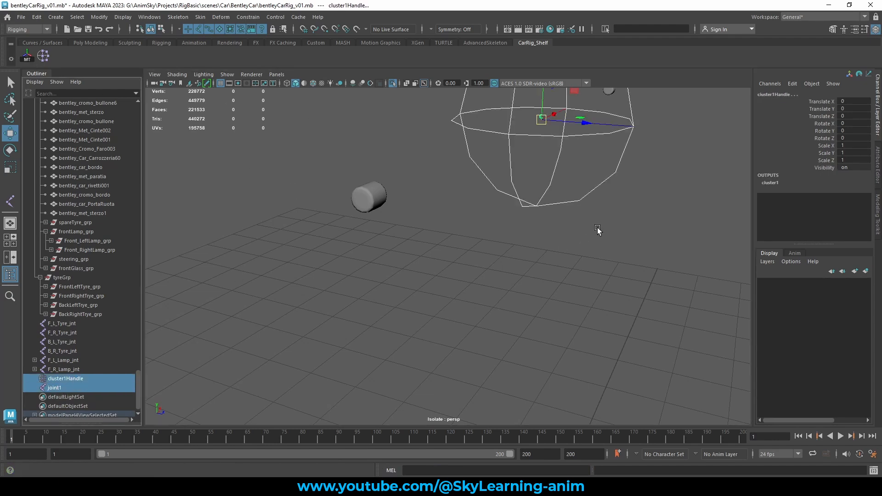
# Delete the windscreen helper cluster and rename the new joint F_WindShield_jnt.
pyautogui.keyDown('alt'); pyautogui.moveTo(599, 230); pyautogui.dragTo(553, 229, button='right'); pyautogui.keyUp('alt')
pyautogui.keyDown('alt'); pyautogui.moveTo(553, 228); pyautogui.dragTo(505, 233); pyautogui.keyUp('alt')
pyautogui.click(508, 240)
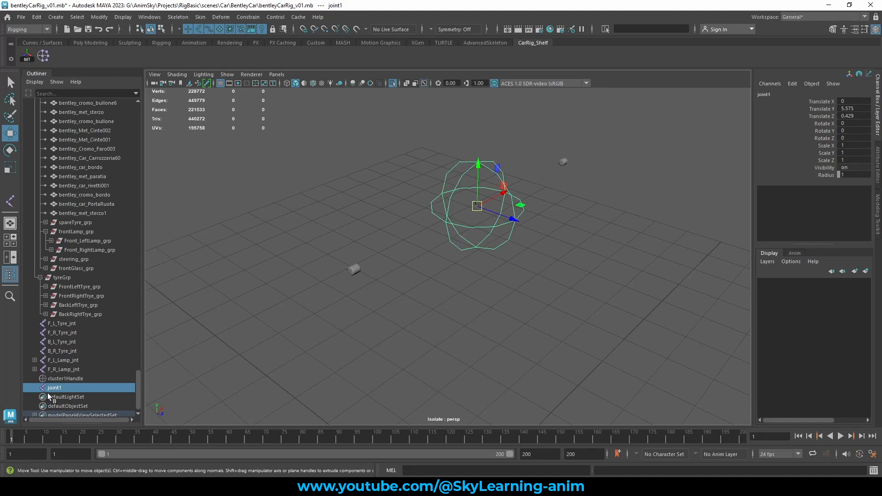
pyautogui.click(68, 378)
pyautogui.press('Delete')
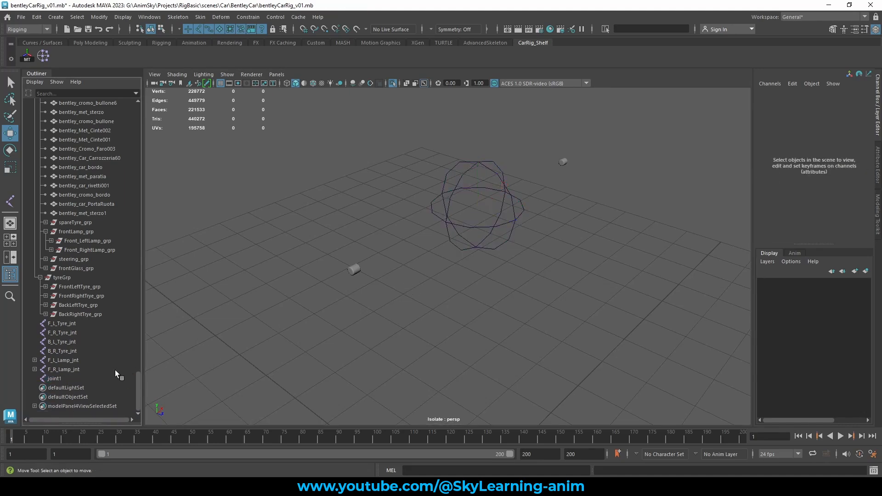
pyautogui.doubleClick(78, 378)
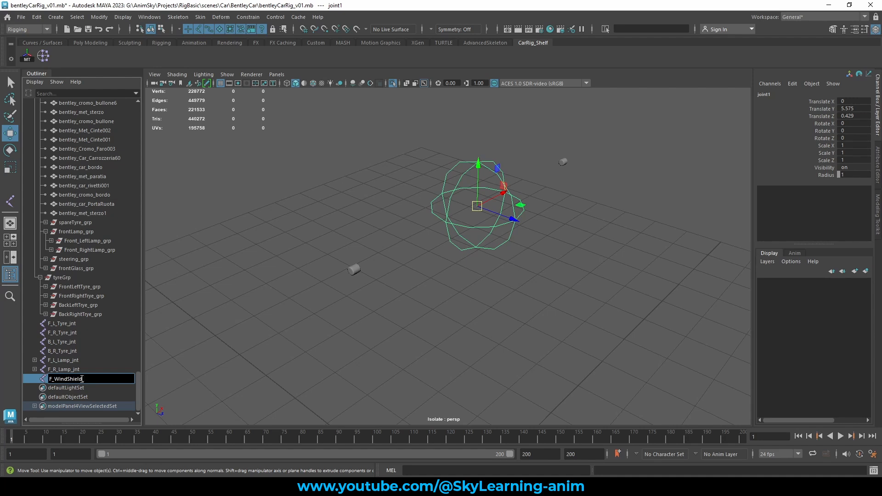
pyautogui.press('Return')
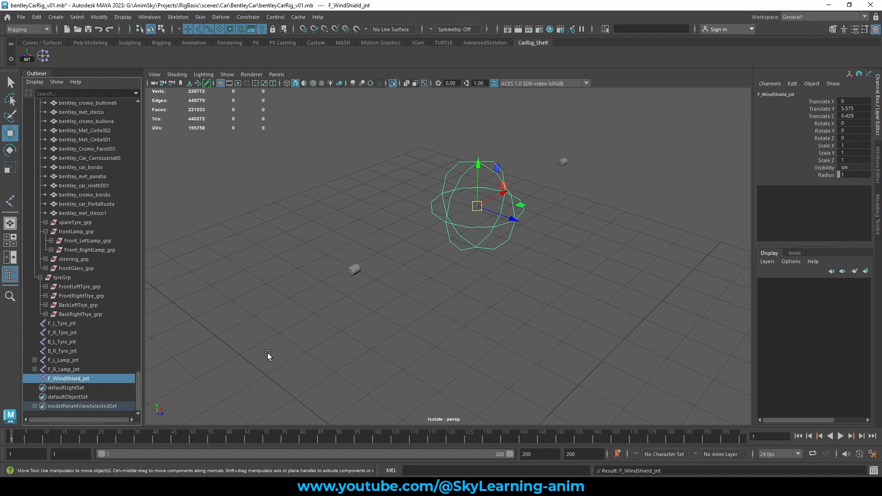
# Show the whole car again and isolate the side mirror mesh, bentley_cromo_Specchietto.
pyautogui.click(394, 83)
pyautogui.scroll(-5, 509, 226)
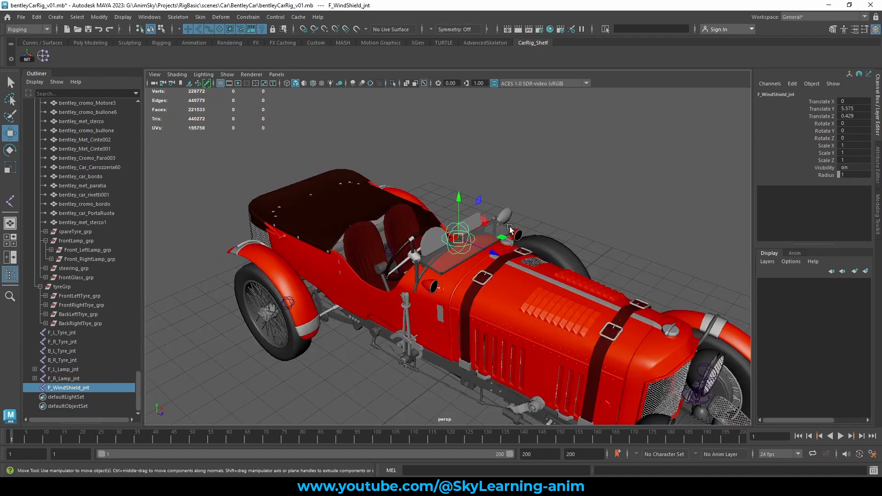
pyautogui.keyDown('alt'); pyautogui.moveTo(509, 227); pyautogui.dragTo(396, 230); pyautogui.keyUp('alt')
pyautogui.scroll(8, 541, 237)
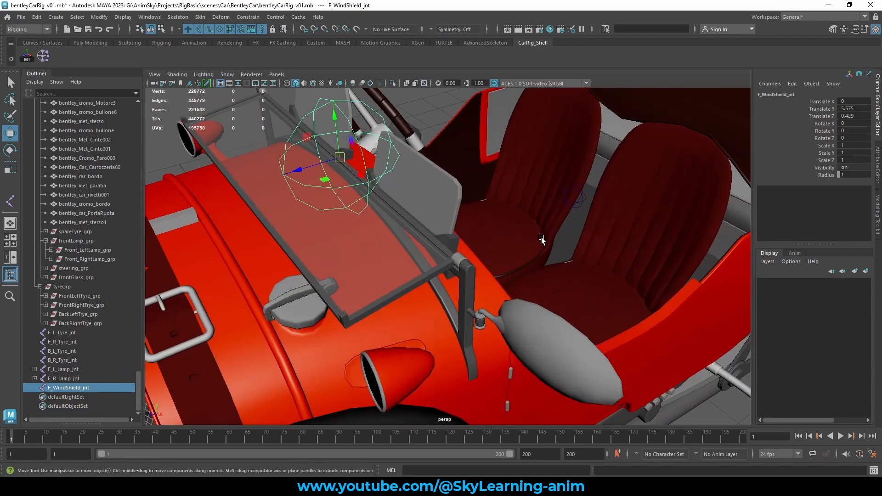
pyautogui.keyDown('alt'); pyautogui.moveTo(541, 237); pyautogui.dragTo(522, 248, button='middle'); pyautogui.keyUp('alt')
pyautogui.keyDown('alt'); pyautogui.moveTo(521, 248); pyautogui.dragTo(593, 262); pyautogui.keyUp('alt')
pyautogui.scroll(5, 595, 284)
pyautogui.click(514, 285)
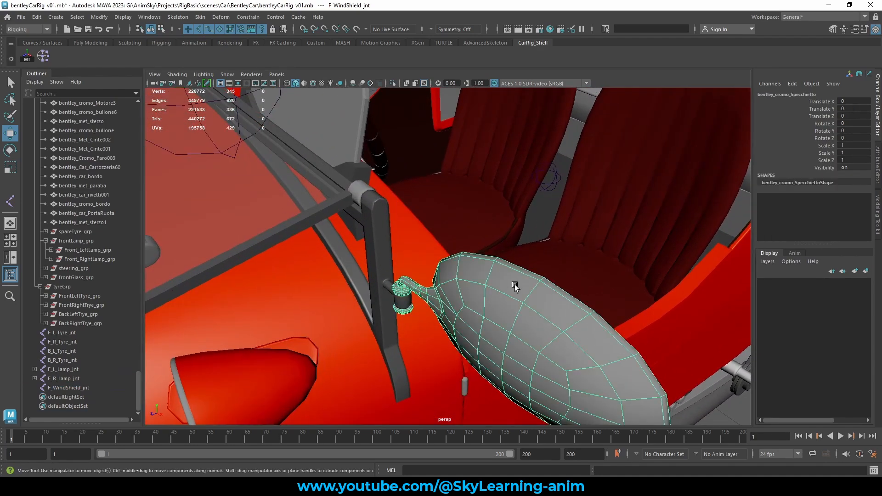
pyautogui.keyDown('alt'); pyautogui.moveTo(515, 285); pyautogui.dragTo(409, 95); pyautogui.keyUp('alt')
pyautogui.click(393, 84)
pyautogui.keyDown('alt'); pyautogui.moveTo(489, 225); pyautogui.dragTo(461, 222); pyautogui.keyUp('alt')
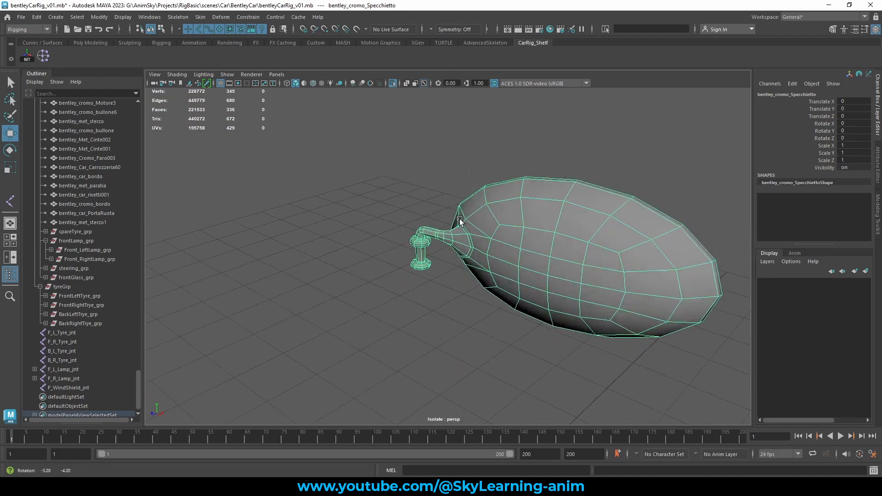
# Create a cluster from the faces around the middle of the mirror's vertical mounting stem.
pyautogui.scroll(3, 496, 230)
pyautogui.keyDown('alt'); pyautogui.moveTo(510, 258); pyautogui.dragTo(524, 226); pyautogui.keyUp('alt')
pyautogui.keyDown('alt'); pyautogui.moveTo(524, 226); pyautogui.dragTo(484, 327, button='middle'); pyautogui.keyUp('alt')
pyautogui.moveTo(533, 170); pyautogui.dragTo(530, 188, button='right')
pyautogui.moveTo(386, 219); pyautogui.dragTo(443, 222)
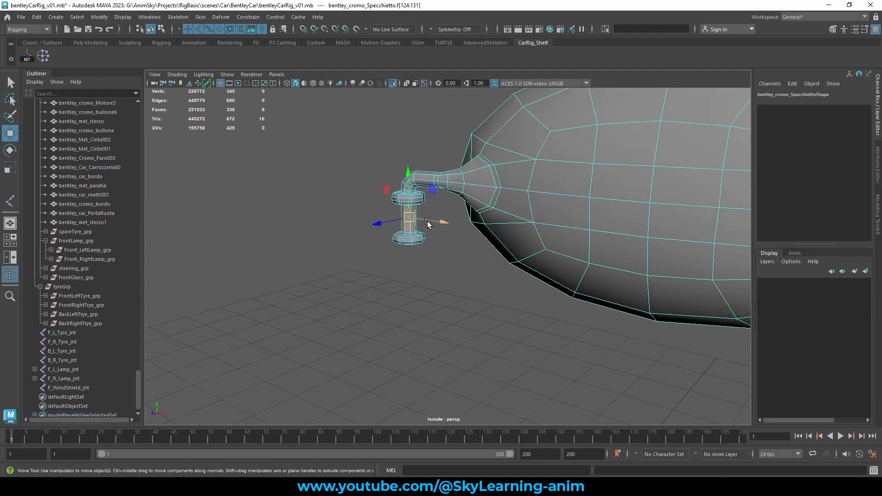
pyautogui.click(44, 56)
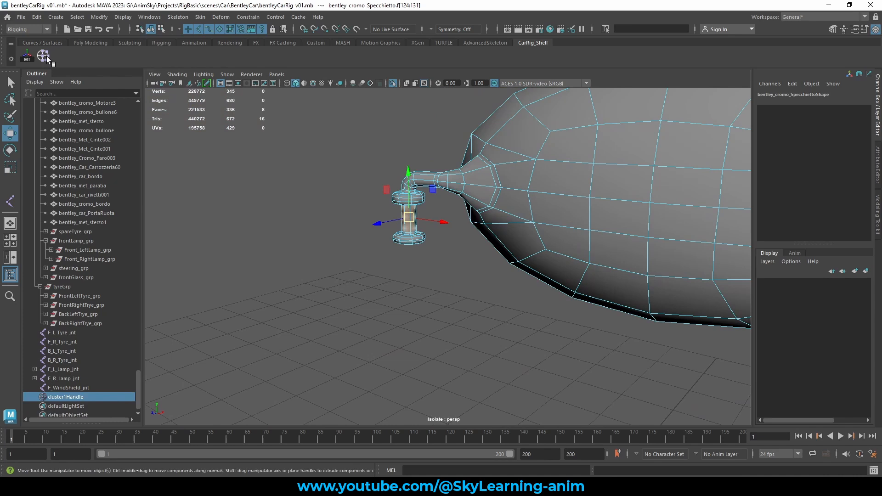
# Create a joint with the MEL command "joint" and match its translation to the mirror stem's cluster.
pyautogui.click(194, 382)
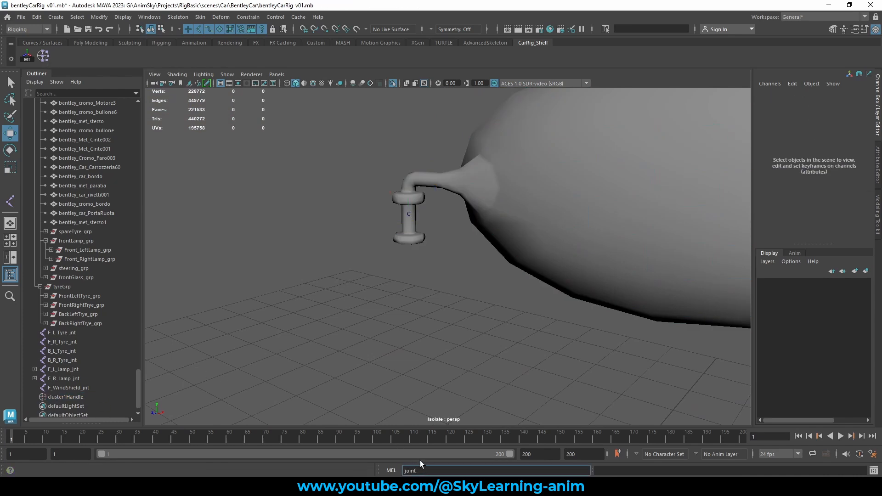
pyautogui.write('joint')
pyautogui.press('Return')
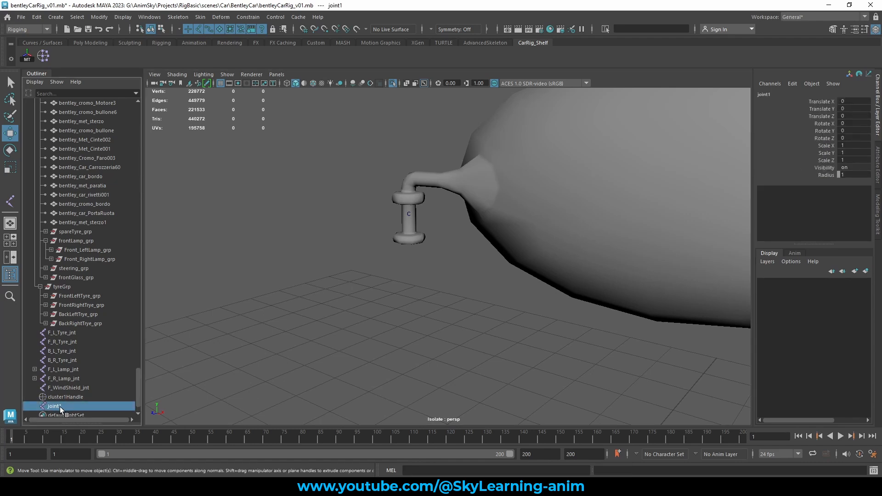
pyautogui.keyDown('ctrl'); pyautogui.click(66, 397); pyautogui.keyUp('ctrl')
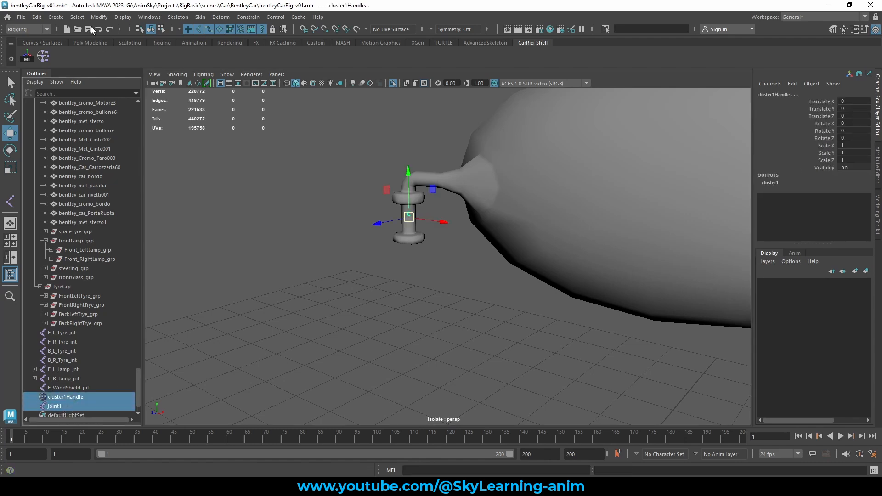
pyautogui.click(25, 54)
# Delete the mirror stem's helper cluster and bring the full car back into view.
pyautogui.scroll(-5, 506, 257)
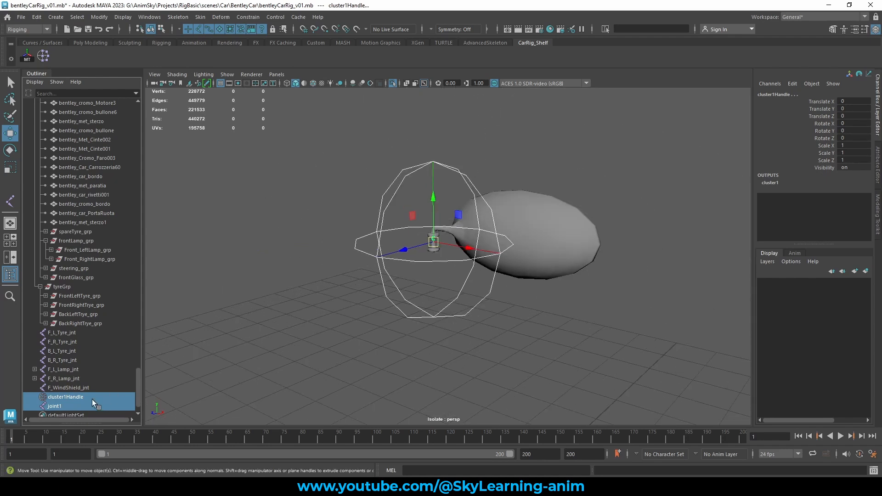
pyautogui.click(73, 398)
pyautogui.press('Delete')
pyautogui.moveTo(406, 250); pyautogui.dragTo(421, 285)
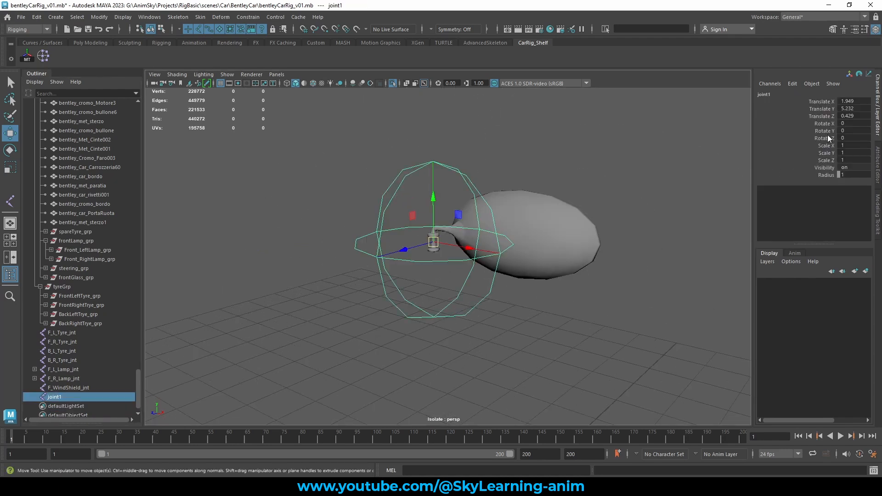
pyautogui.click(393, 84)
pyautogui.scroll(-5, 431, 188)
pyautogui.keyDown('alt'); pyautogui.moveTo(431, 189); pyautogui.dragTo(373, 238); pyautogui.keyUp('alt')
pyautogui.scroll(3, 372, 238)
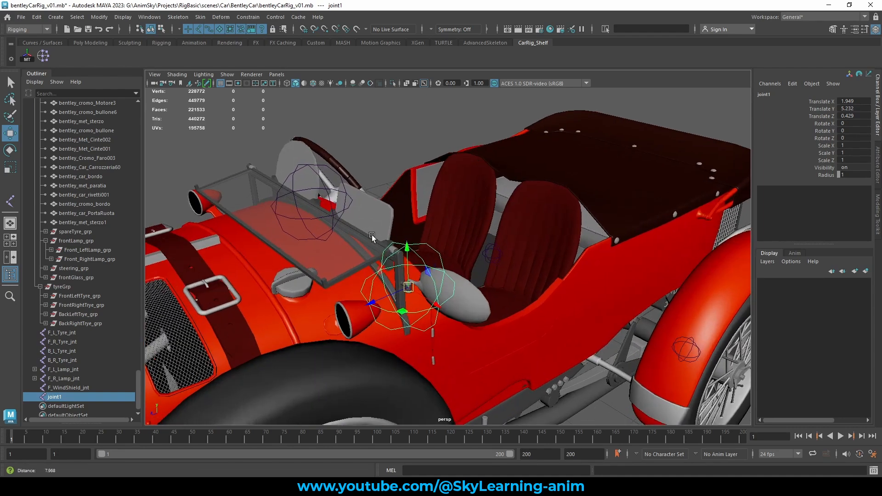
# Rename the mirror joint F_L_Mirror_jnt, reusing the naming pattern of F_WindShield_jnt.
pyautogui.doubleClick(76, 387)
pyautogui.hotkey('ctrl', 'c')
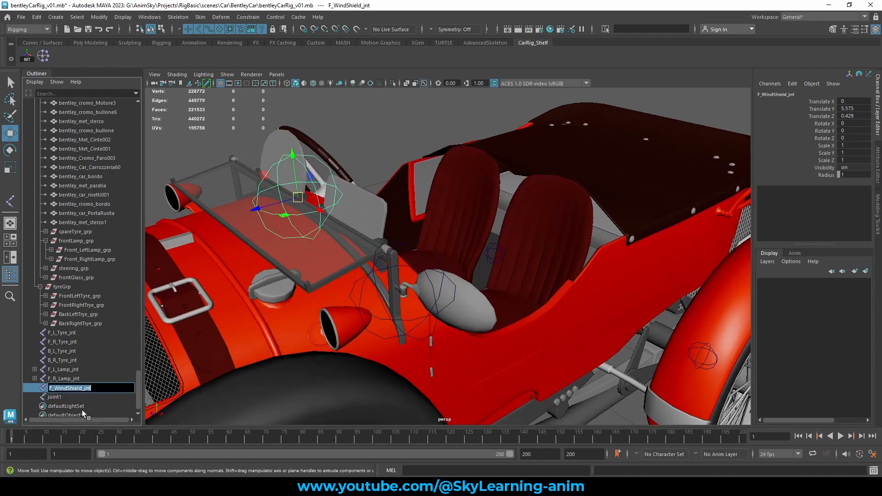
pyautogui.doubleClick(74, 396)
pyautogui.hotkey('ctrl', 'v')
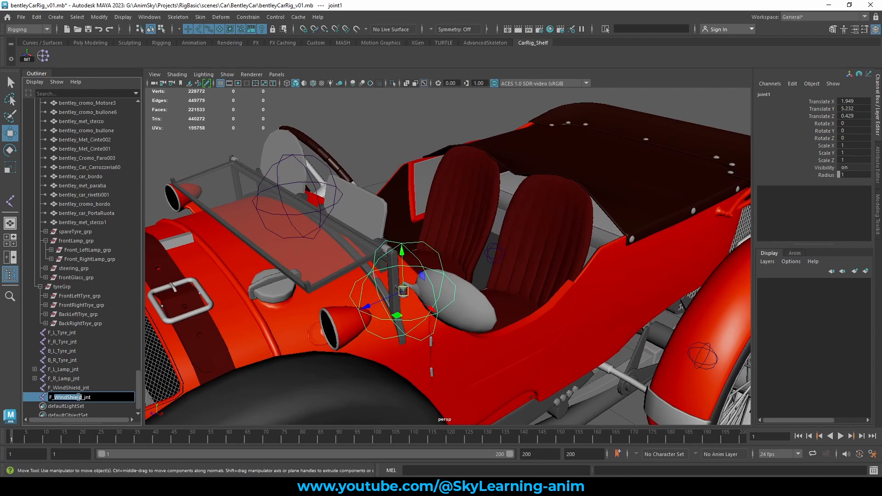
pyautogui.write('L_Mirror')
pyautogui.press('Return')
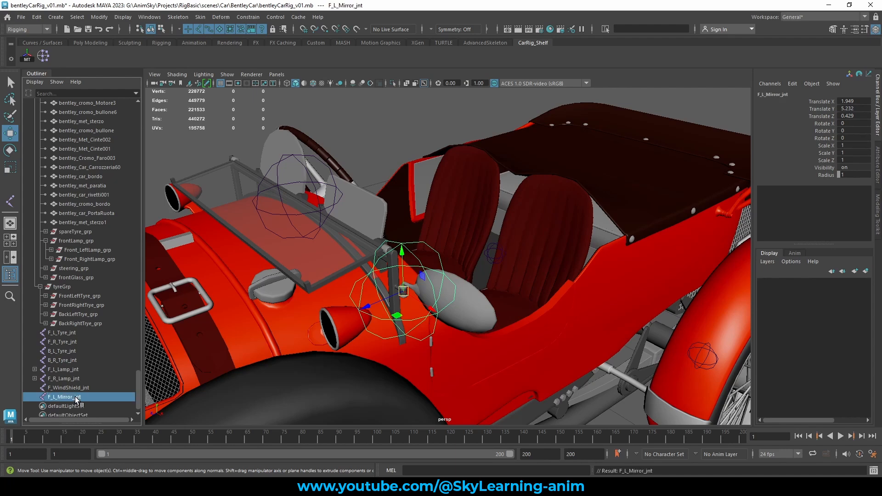
# Isolate the steering wheel's chrome hub and spokes, bentley_cromo_Sterzo.
pyautogui.scroll(-7, 532, 282)
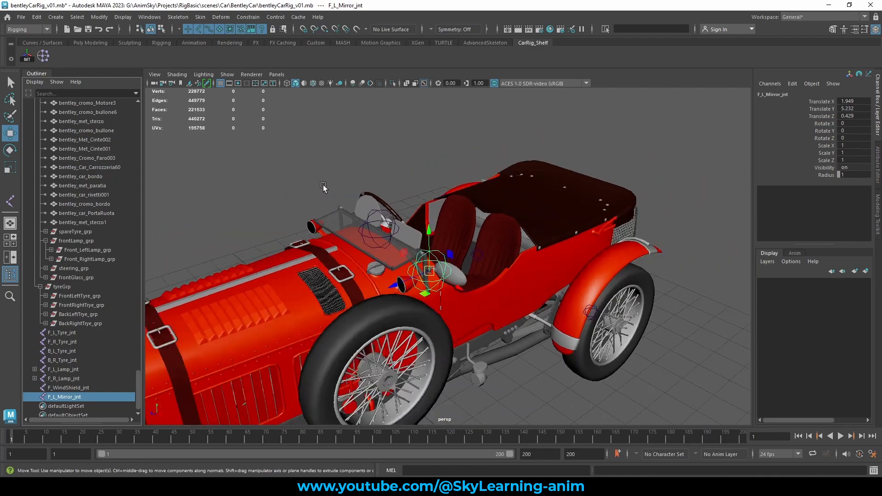
pyautogui.keyDown('alt'); pyautogui.moveTo(325, 187); pyautogui.dragTo(461, 183); pyautogui.keyUp('alt')
pyautogui.keyDown('alt'); pyautogui.moveTo(344, 255); pyautogui.dragTo(242, 278); pyautogui.keyUp('alt')
pyautogui.scroll(4, 431, 301)
pyautogui.keyDown('alt'); pyautogui.moveTo(503, 268); pyautogui.dragTo(526, 327, button='middle'); pyautogui.keyUp('alt')
pyautogui.keyDown('alt'); pyautogui.moveTo(492, 283); pyautogui.dragTo(420, 272); pyautogui.keyUp('alt')
pyautogui.keyDown('alt'); pyautogui.moveTo(608, 293); pyautogui.dragTo(573, 313, button='middle'); pyautogui.keyUp('alt')
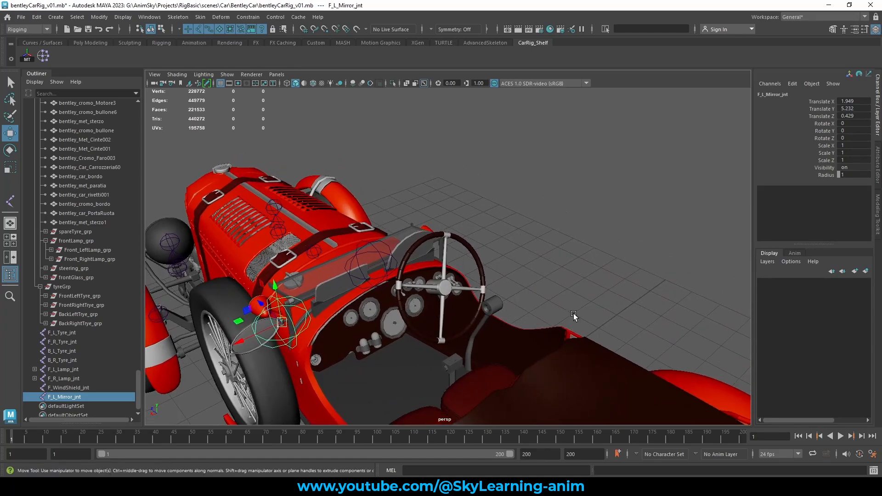
pyautogui.scroll(6, 553, 325)
pyautogui.keyDown('alt'); pyautogui.moveTo(473, 321); pyautogui.dragTo(475, 297, button='middle'); pyautogui.keyUp('alt')
pyautogui.scroll(3, 510, 305)
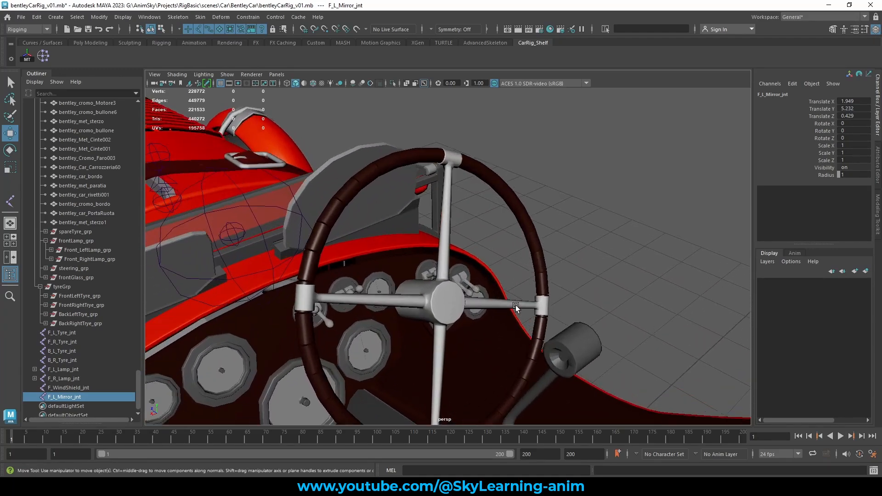
pyautogui.click(447, 305)
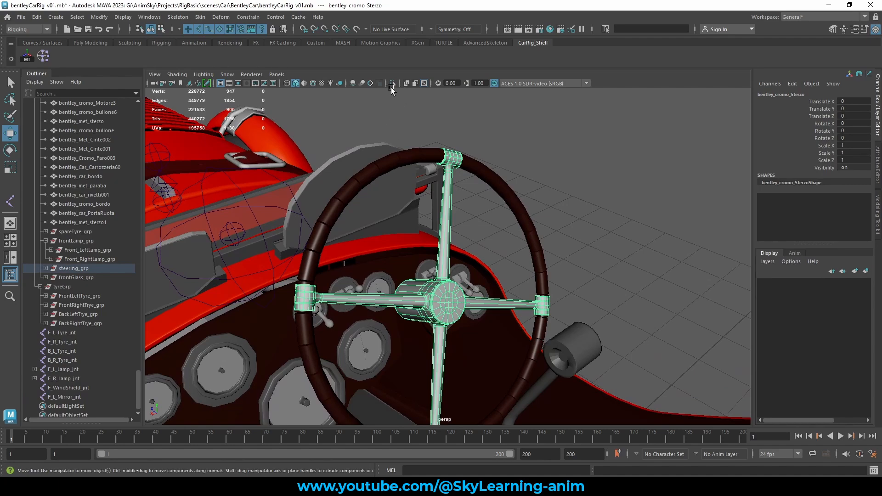
pyautogui.keyDown('alt'); pyautogui.moveTo(423, 247); pyautogui.dragTo(469, 266); pyautogui.keyUp('alt')
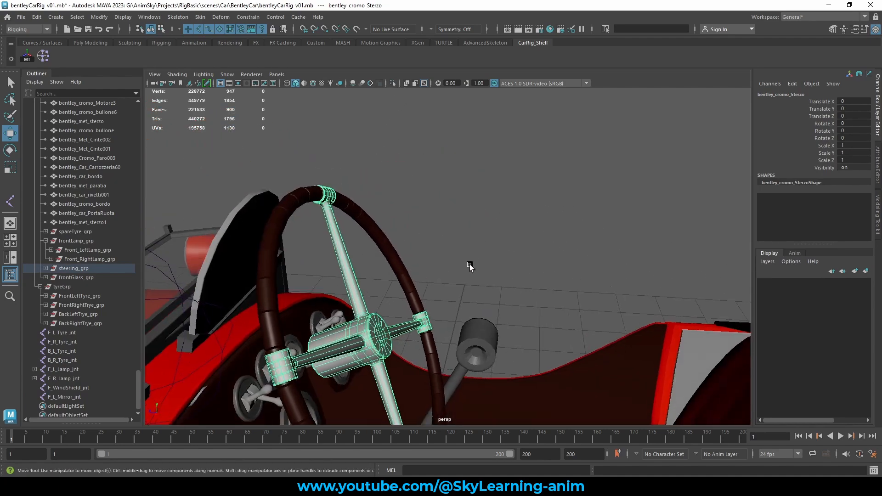
pyautogui.keyDown('alt'); pyautogui.moveTo(323, 301); pyautogui.dragTo(359, 250, button='middle'); pyautogui.keyUp('alt')
pyautogui.keyDown('alt'); pyautogui.moveTo(500, 294); pyautogui.dragTo(694, 351, button='right'); pyautogui.keyUp('alt')
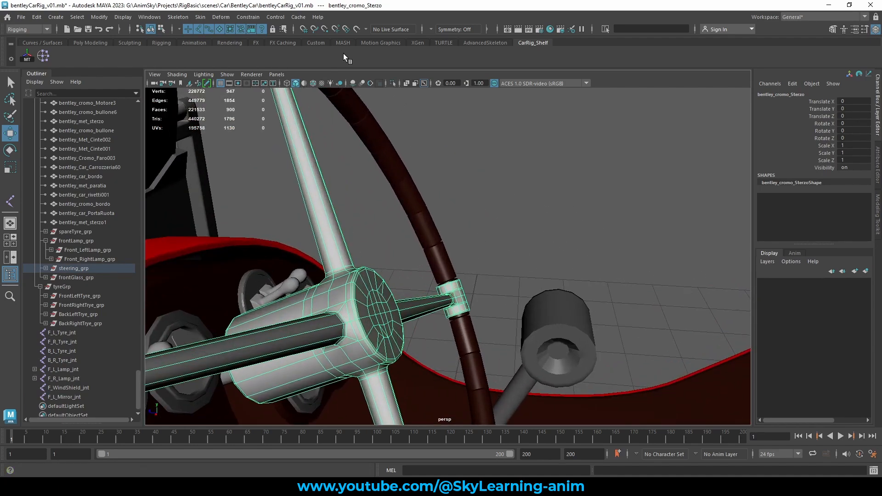
pyautogui.click(393, 83)
pyautogui.keyDown('alt'); pyautogui.moveTo(416, 256); pyautogui.dragTo(447, 263); pyautogui.keyUp('alt')
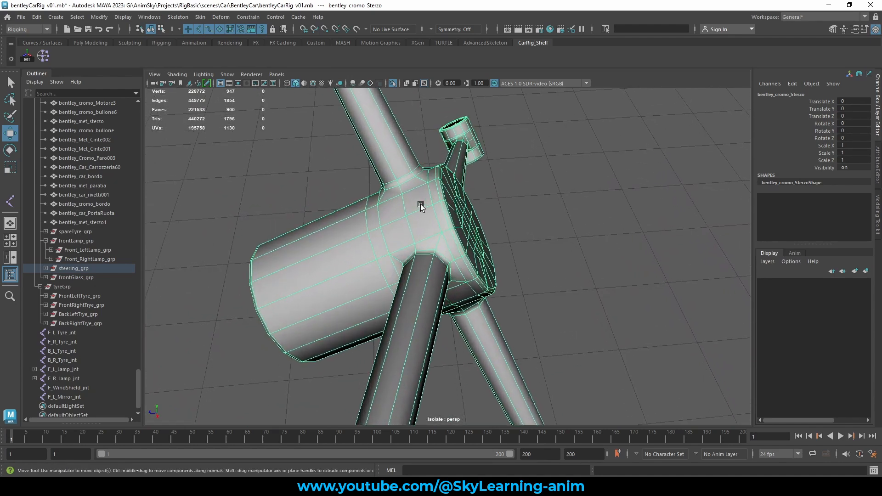
# Select the edge loop around the steering hub's front face and create a cluster from it.
pyautogui.moveTo(421, 206); pyautogui.dragTo(423, 164, button='right')
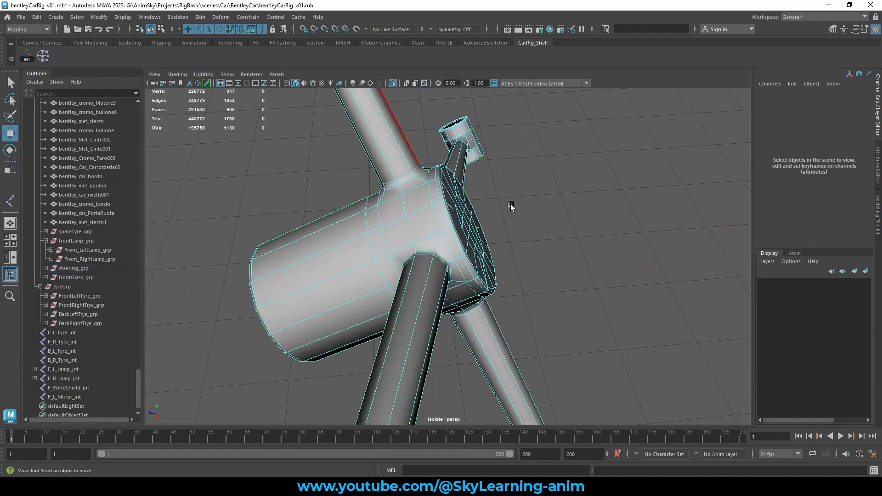
pyautogui.keyDown('alt'); pyautogui.moveTo(511, 206); pyautogui.dragTo(536, 205); pyautogui.keyUp('alt')
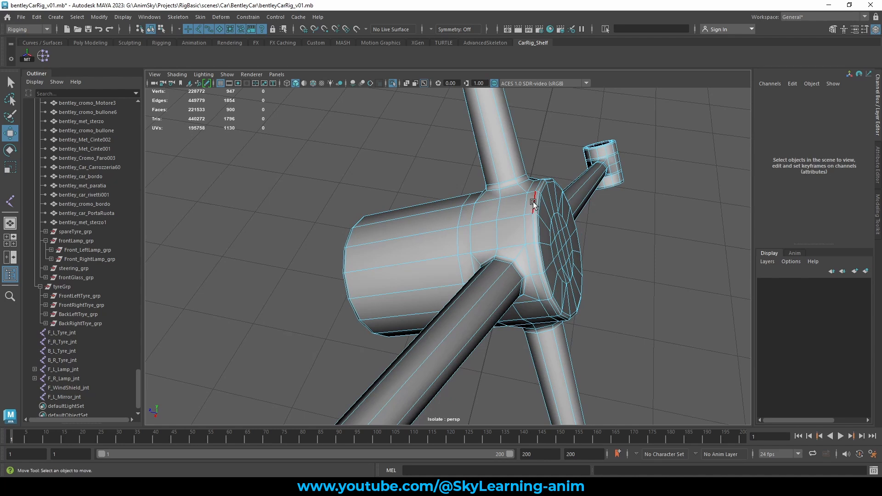
pyautogui.doubleClick(533, 203)
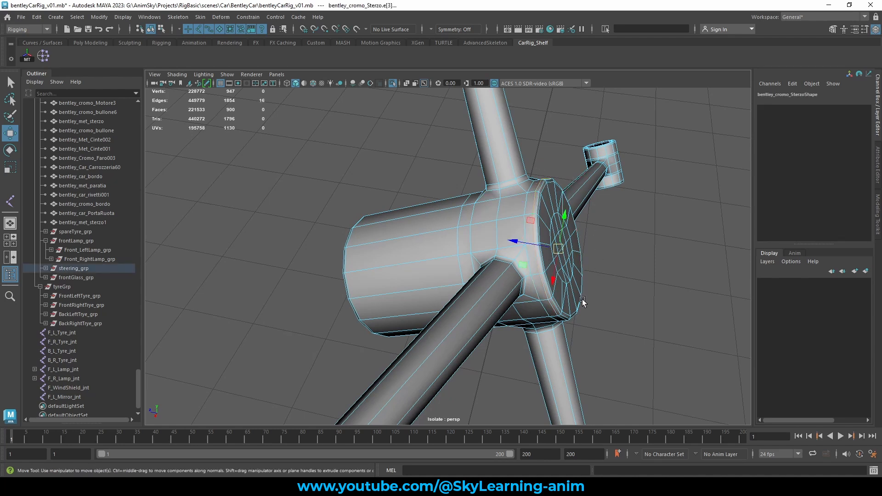
pyautogui.click(43, 56)
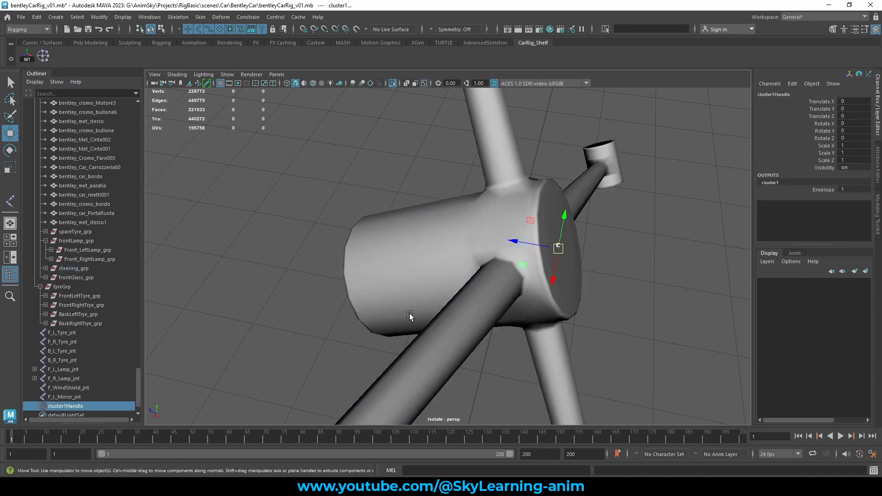
# Select the edge loop around the rear end of the steering hub and create a second cluster there.
pyautogui.click(388, 289)
pyautogui.moveTo(354, 275); pyautogui.dragTo(357, 254, button='right')
pyautogui.doubleClick(346, 258)
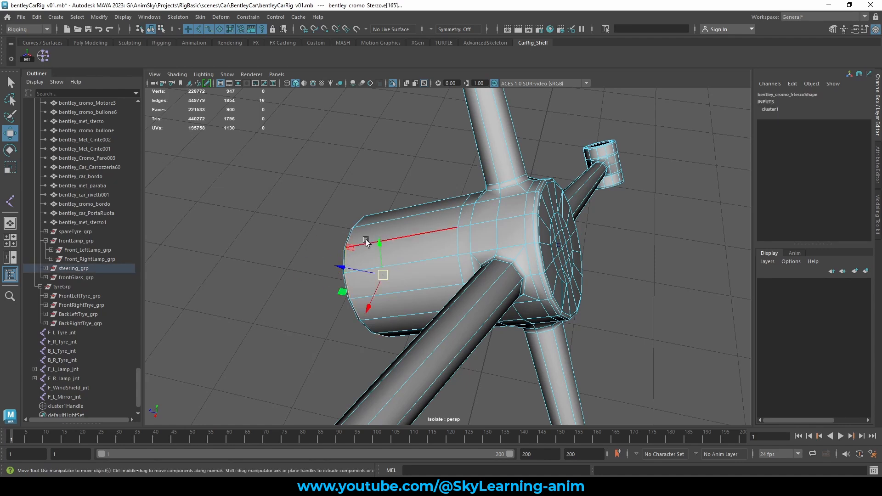
pyautogui.click(43, 56)
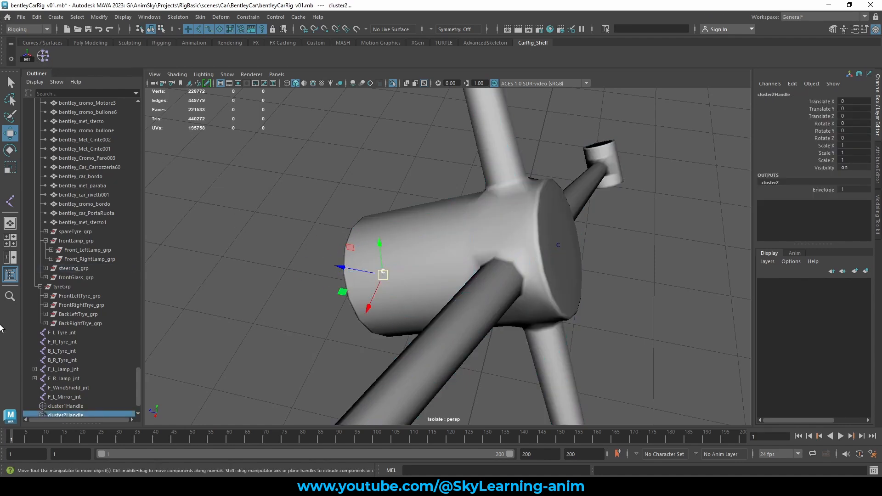
# Create a joint with the MEL command "joint" and duplicate it.
pyautogui.scroll(-2, 78, 389)
pyautogui.click(309, 379)
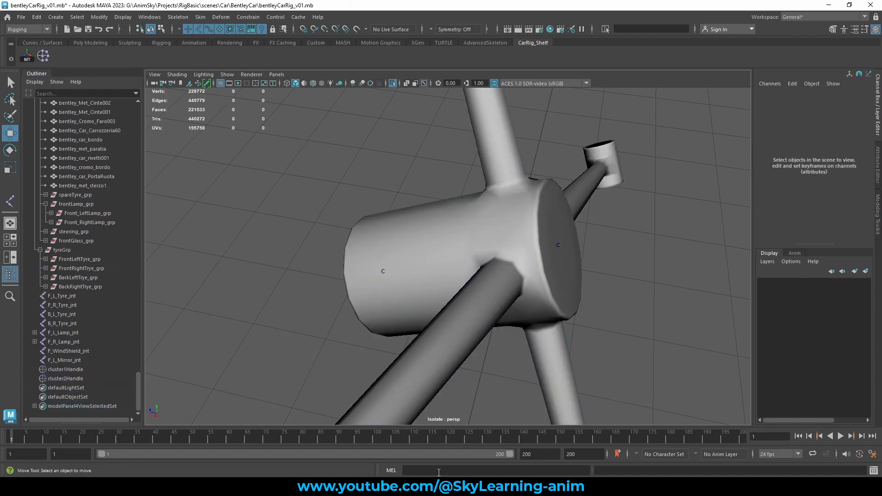
pyautogui.click(440, 470)
pyautogui.write('joint')
pyautogui.press('Return')
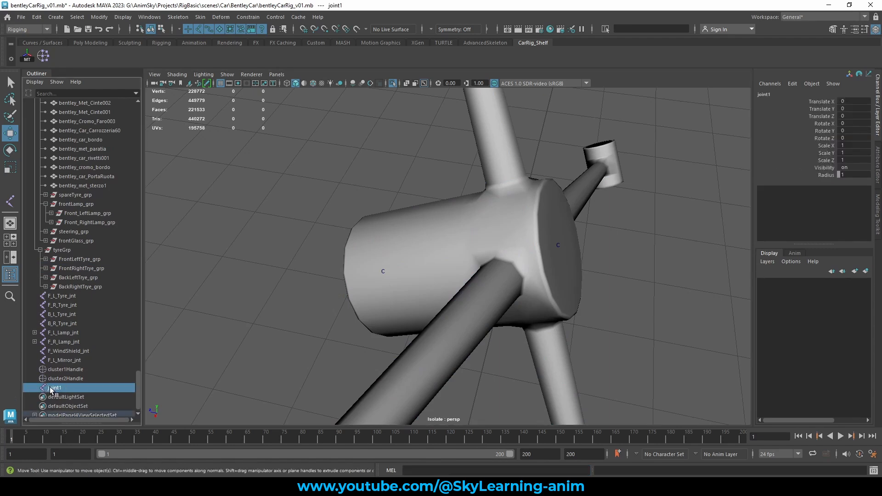
pyautogui.hotkey('ctrl', 'd')
# Match the translation of joint1 to cluster1Handle and of joint2 to cluster2Handle.
pyautogui.click(68, 388)
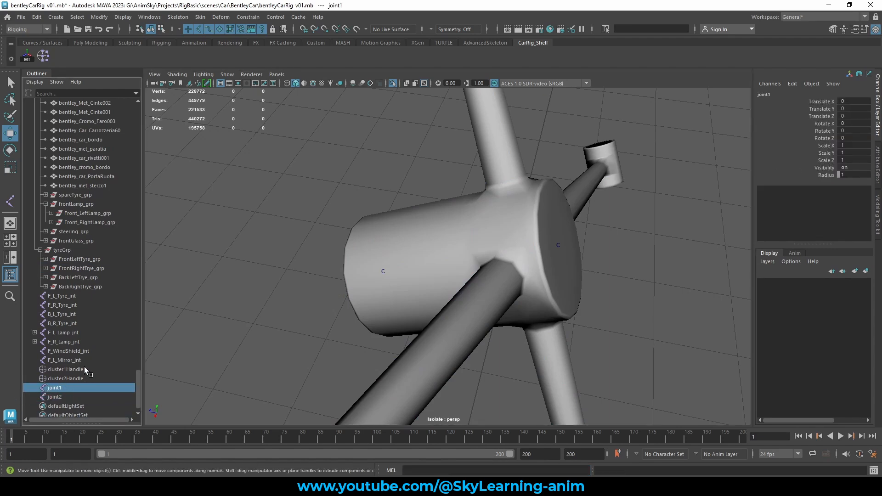
pyautogui.keyDown('ctrl'); pyautogui.click(83, 369); pyautogui.keyUp('ctrl')
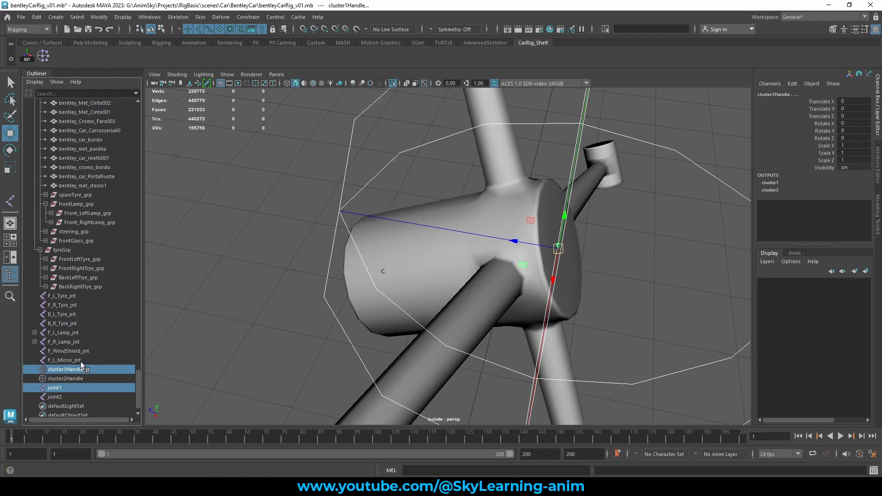
pyautogui.click(63, 396)
pyautogui.keyDown('ctrl'); pyautogui.click(68, 379); pyautogui.keyUp('ctrl')
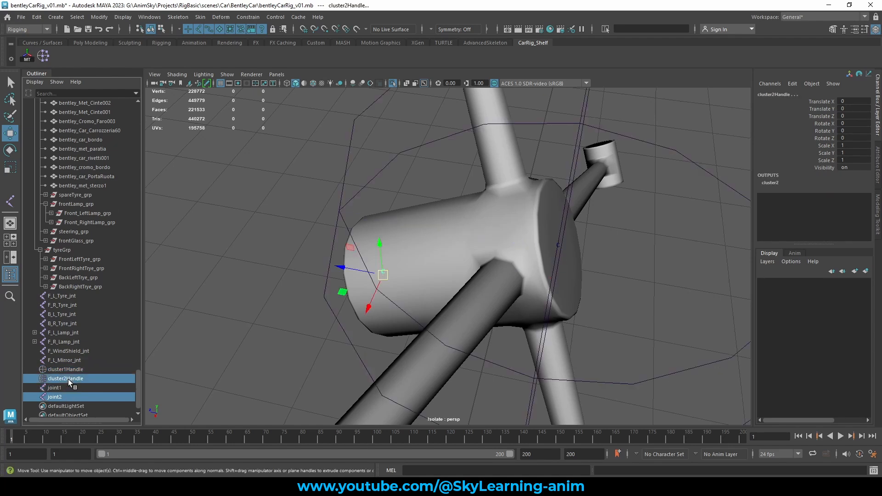
# Parent joint2 under joint1 and set the radius of both joints to 0.04.
pyautogui.click(60, 396)
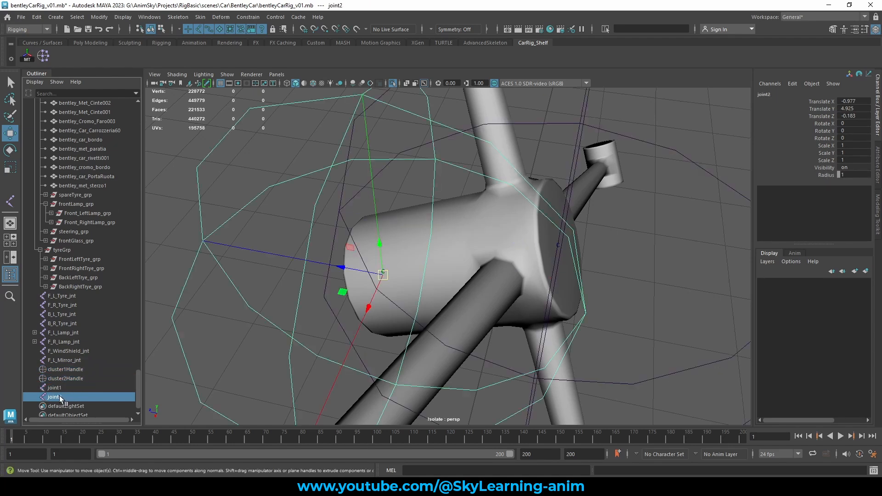
pyautogui.moveTo(61, 398); pyautogui.dragTo(65, 388, button='middle')
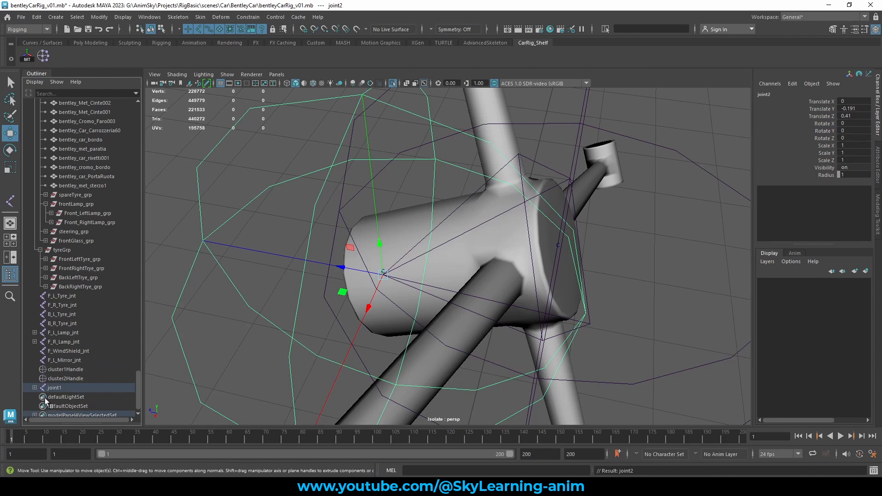
pyautogui.click(34, 388)
pyautogui.keyDown('shift'); pyautogui.click(54, 388); pyautogui.keyUp('shift')
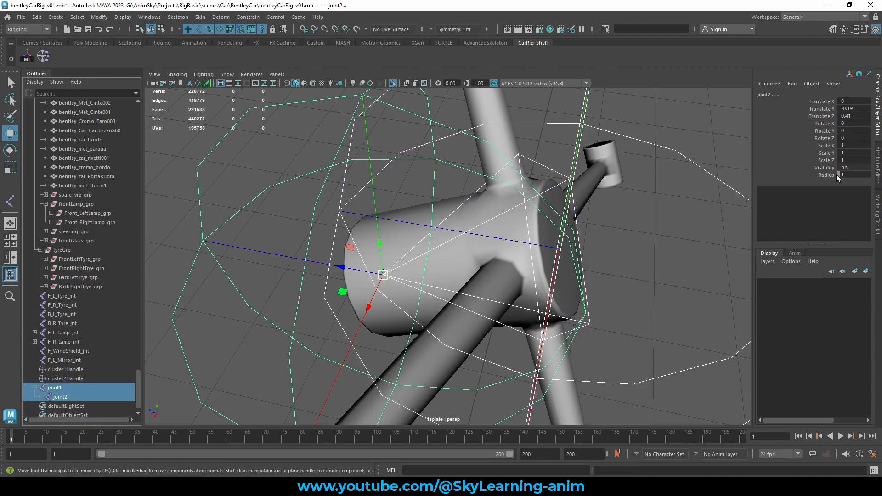
pyautogui.click(827, 175)
pyautogui.moveTo(580, 179); pyautogui.dragTo(544, 219, button='middle')
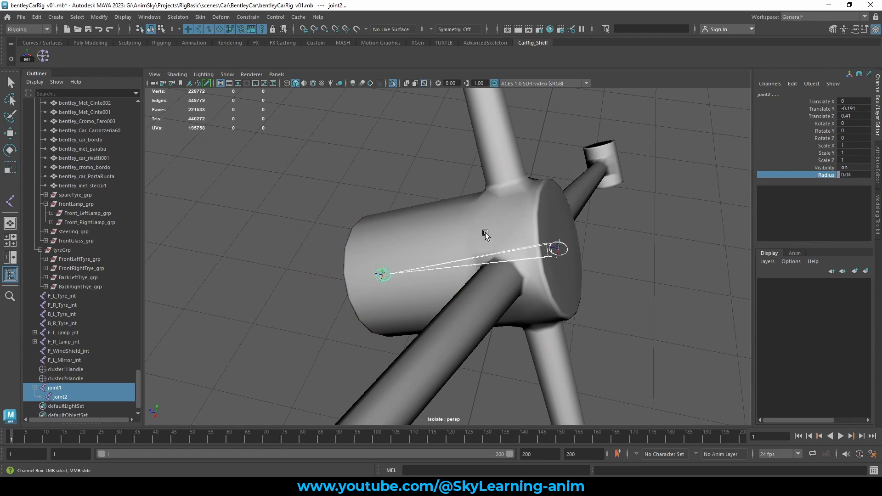
# Delete both steering hub cluster handles and turn off isolation to show the whole car.
pyautogui.press('w')
pyautogui.keyDown('alt'); pyautogui.moveTo(567, 238); pyautogui.dragTo(524, 255); pyautogui.keyUp('alt')
pyautogui.moveTo(77, 371); pyautogui.dragTo(77, 380)
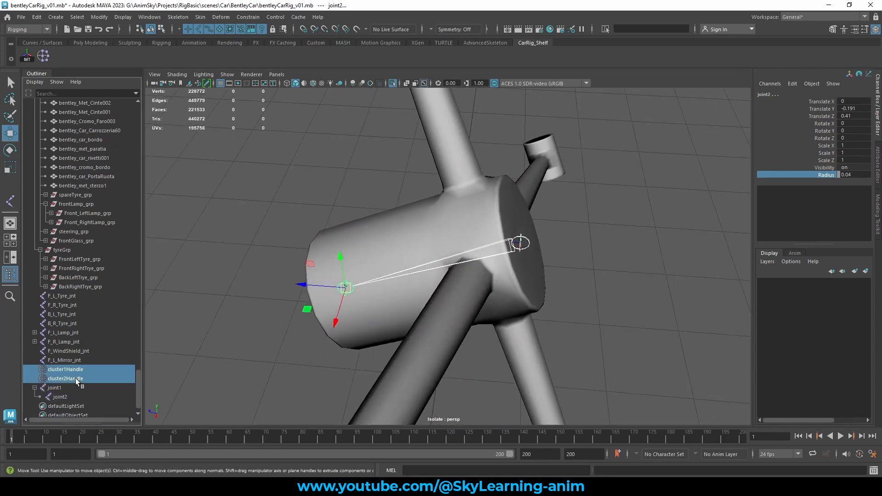
pyautogui.press('Delete')
pyautogui.click(395, 84)
# Test-rotate the steering hub's front joint and undo the rotation.
pyautogui.keyDown('alt'); pyautogui.moveTo(547, 222); pyautogui.dragTo(589, 263); pyautogui.keyUp('alt')
pyautogui.scroll(2, 579, 260)
pyautogui.click(578, 260)
pyautogui.press('e')
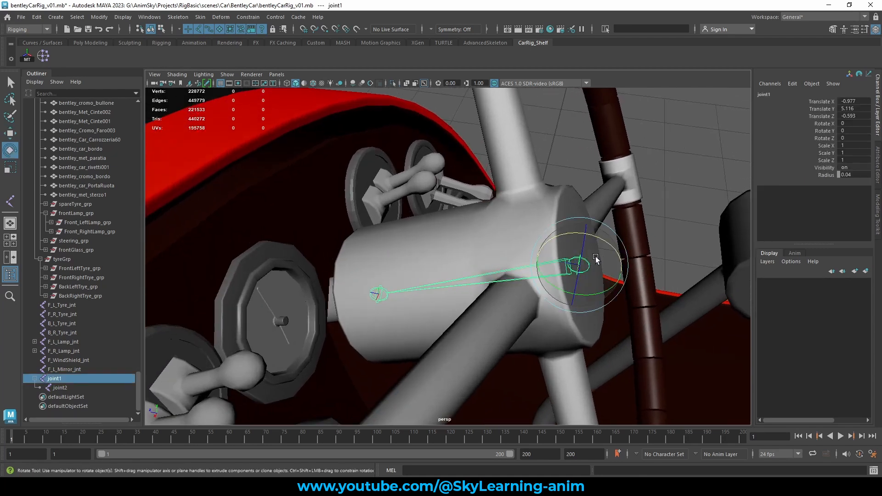
pyautogui.moveTo(580, 263)
pyautogui.mouseDown()
pyautogui.moveTo(585, 205)
pyautogui.moveTo(594, 334)
pyautogui.moveTo(566, 260)
pyautogui.mouseUp()
pyautogui.hotkey('ctrl', 'z')
pyautogui.scroll(-3, 567, 261)
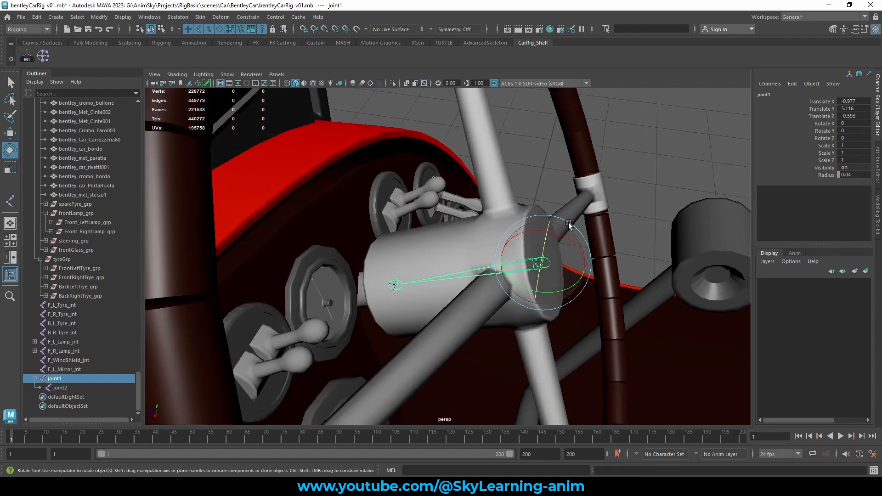
# Reset the Orient Joint options to defaults and orient joint1 with X as primary and Y as secondary axis.
pyautogui.scroll(-4, 545, 212)
pyautogui.keyDown('alt'); pyautogui.moveTo(544, 211); pyautogui.dragTo(424, 303); pyautogui.keyUp('alt')
pyautogui.press('w')
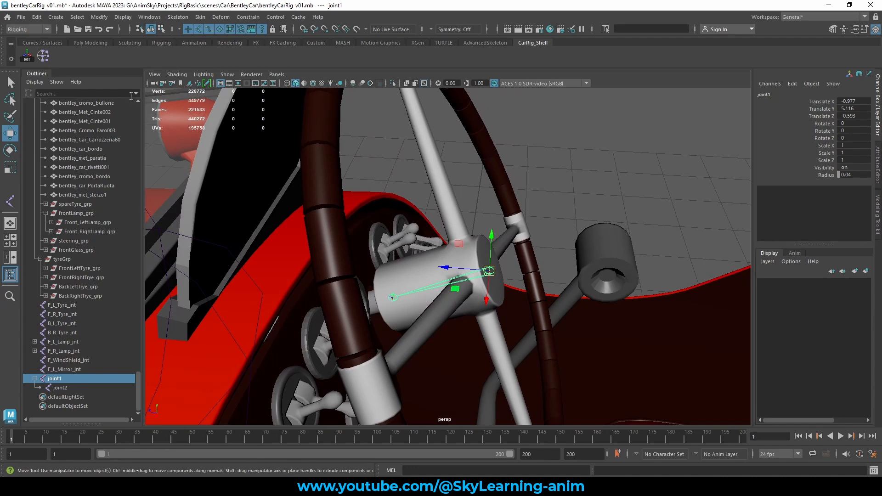
pyautogui.click(177, 18)
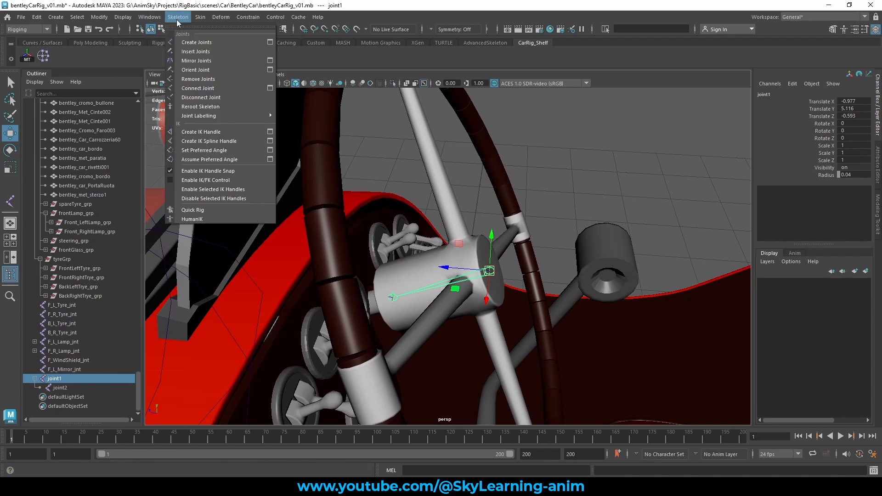
pyautogui.click(270, 70)
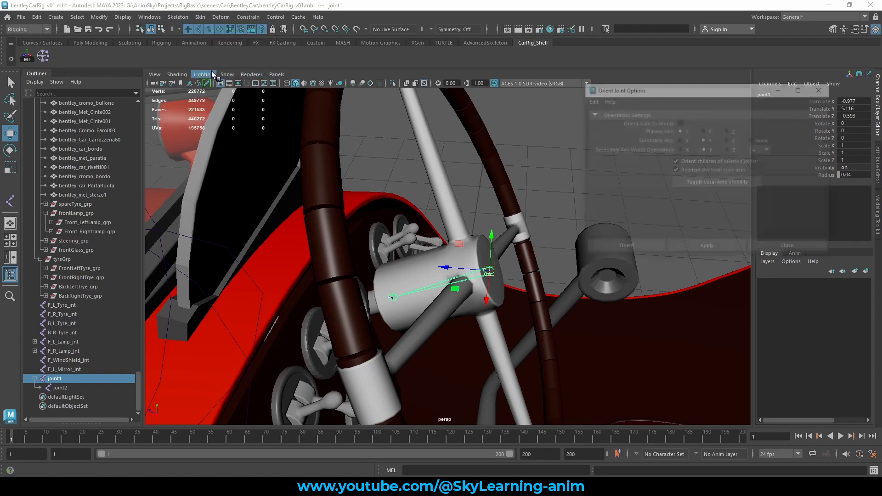
pyautogui.click(590, 100)
pyautogui.click(600, 119)
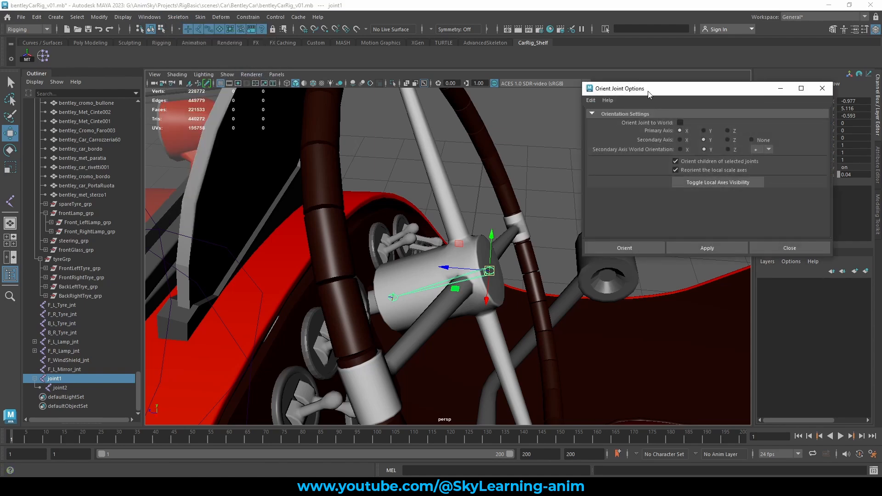
pyautogui.click(576, 247)
pyautogui.keyDown('alt'); pyautogui.moveTo(533, 251); pyautogui.dragTo(436, 273); pyautogui.keyUp('alt')
pyautogui.keyDown('alt'); pyautogui.moveTo(528, 268); pyautogui.dragTo(623, 274, button='right'); pyautogui.keyUp('alt')
pyautogui.keyDown('alt'); pyautogui.moveTo(623, 273); pyautogui.dragTo(551, 274); pyautogui.keyUp('alt')
pyautogui.keyDown('alt'); pyautogui.moveTo(547, 273); pyautogui.dragTo(474, 272, button='middle'); pyautogui.keyUp('alt')
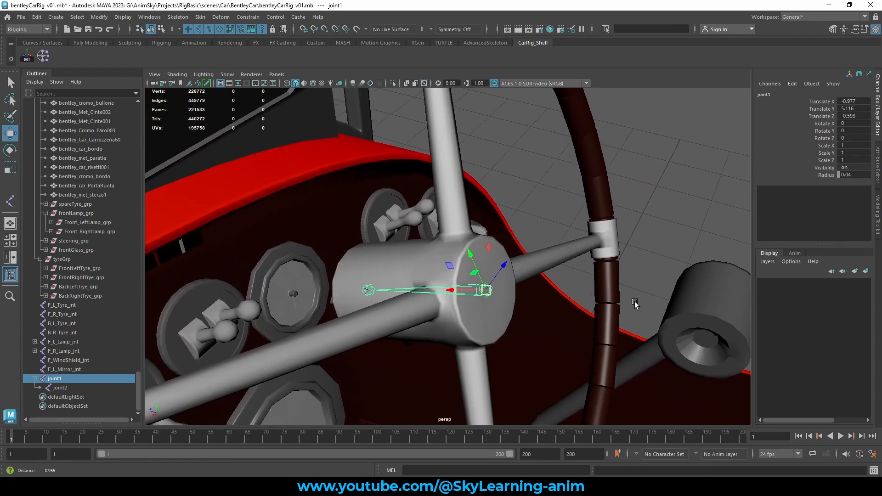
pyautogui.keyDown('alt'); pyautogui.moveTo(634, 304); pyautogui.dragTo(670, 306, button='right'); pyautogui.keyUp('alt')
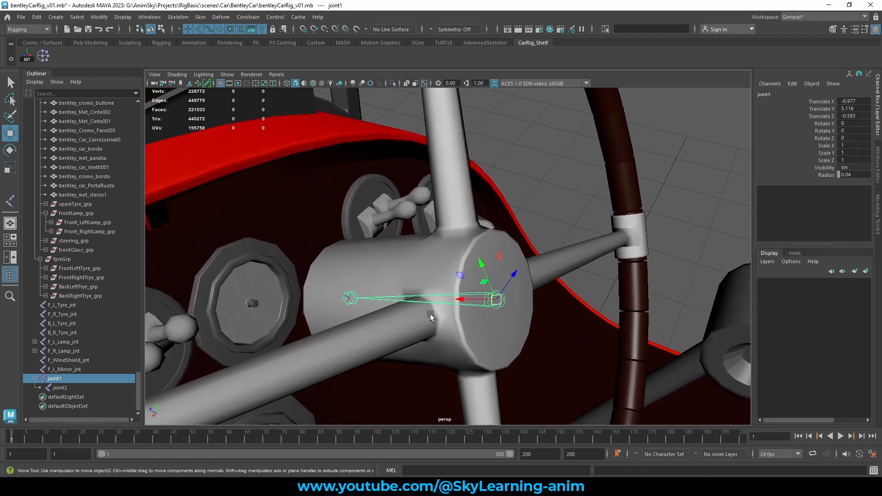
# Delete the child joint at the rear of the steering hub and select the remaining front joint.
pyautogui.click(351, 297)
pyautogui.press('Delete')
pyautogui.click(517, 295)
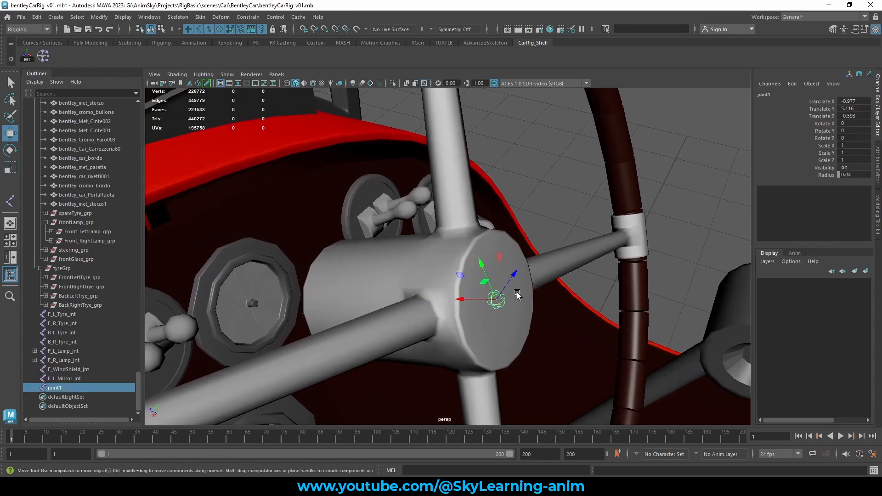
# Test the oriented steering joint by rotating it about its axes, undoing each rotation.
pyautogui.press('e')
pyautogui.moveTo(478, 280); pyautogui.dragTo(496, 232)
pyautogui.hotkey('ctrl', 'z')
pyautogui.press('w')
pyautogui.moveTo(551, 291)
pyautogui.keyDown('alt'); pyautogui.mouseDown()
pyautogui.moveTo(567, 290)
pyautogui.moveTo(539, 294)
pyautogui.mouseUp(); pyautogui.keyUp('alt')
pyautogui.press('e')
pyautogui.moveTo(422, 288); pyautogui.dragTo(423, 352)
pyautogui.hotkey('ctrl', 'z')
pyautogui.press('w')
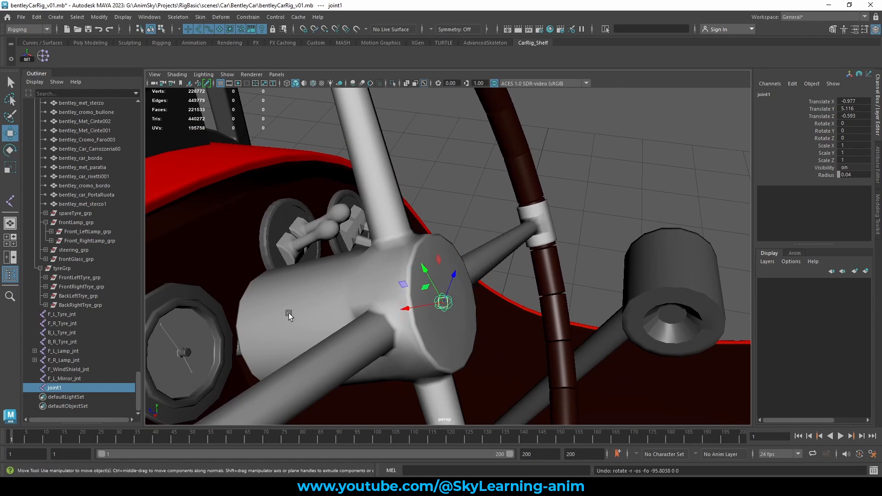
# Rename the steering wheel's hub joint Steering_jnt.
pyautogui.keyDown('alt'); pyautogui.moveTo(288, 313); pyautogui.dragTo(403, 294); pyautogui.keyUp('alt')
pyautogui.keyDown('alt'); pyautogui.moveTo(428, 287); pyautogui.dragTo(443, 290); pyautogui.keyUp('alt')
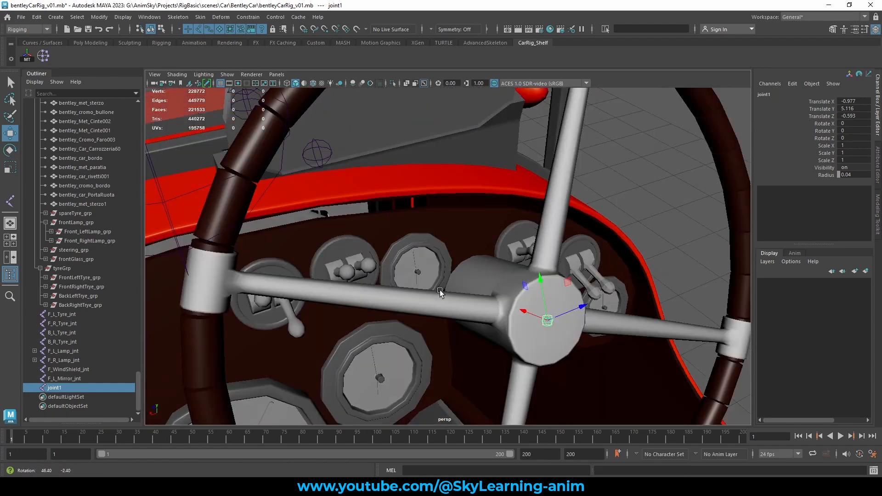
pyautogui.scroll(-5, 532, 276)
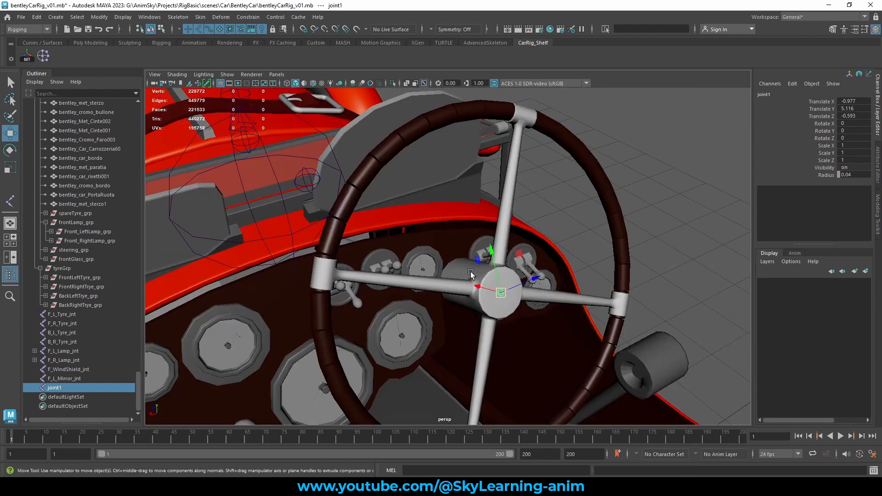
pyautogui.doubleClick(75, 387)
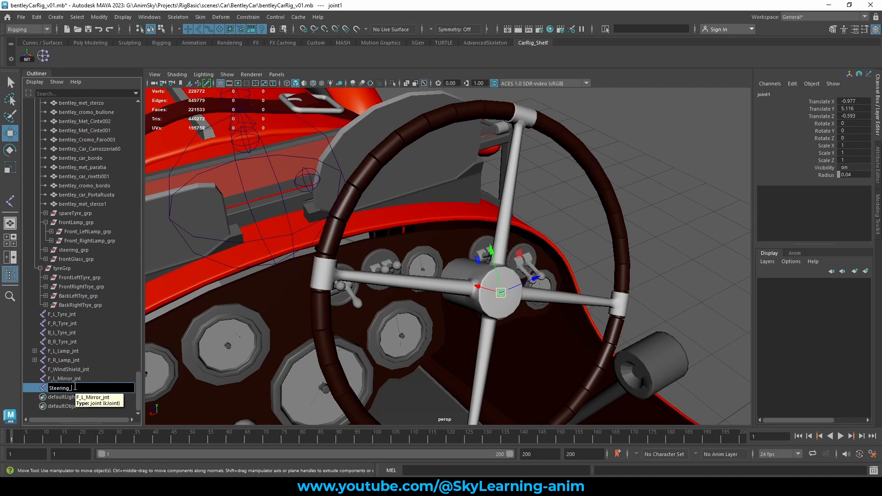
pyautogui.press('Return')
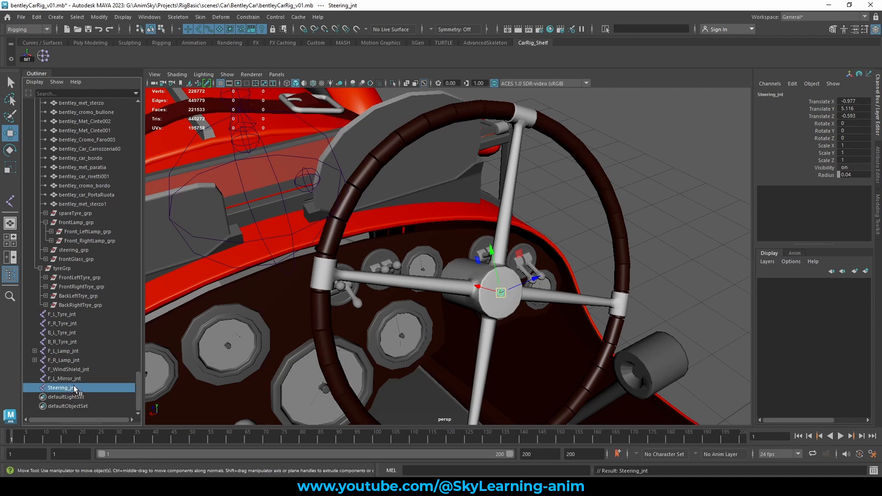
# Clear the selection and create a single new joint on the ground beneath the car.
pyautogui.keyDown('alt'); pyautogui.moveTo(506, 254); pyautogui.dragTo(482, 278); pyautogui.keyUp('alt')
pyautogui.scroll(-5, 507, 249)
pyautogui.scroll(-3, 474, 244)
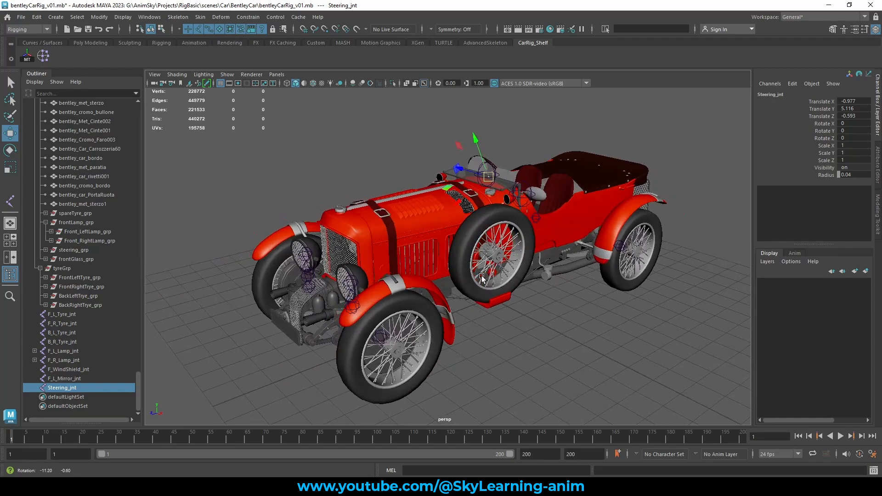
pyautogui.keyDown('alt'); pyautogui.moveTo(550, 305); pyautogui.dragTo(504, 285); pyautogui.keyUp('alt')
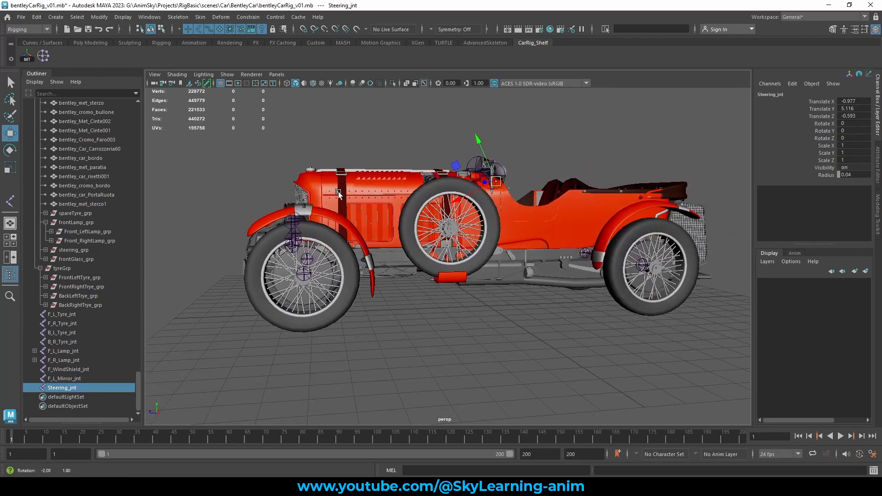
pyautogui.keyDown('alt'); pyautogui.moveTo(316, 193); pyautogui.dragTo(308, 172); pyautogui.keyUp('alt')
pyautogui.click(231, 163)
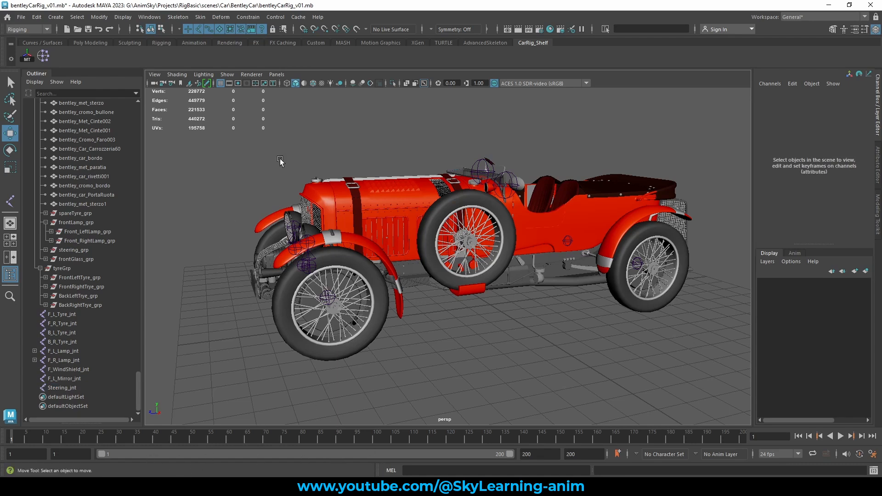
pyautogui.click(178, 17)
pyautogui.click(194, 42)
pyautogui.click(497, 337)
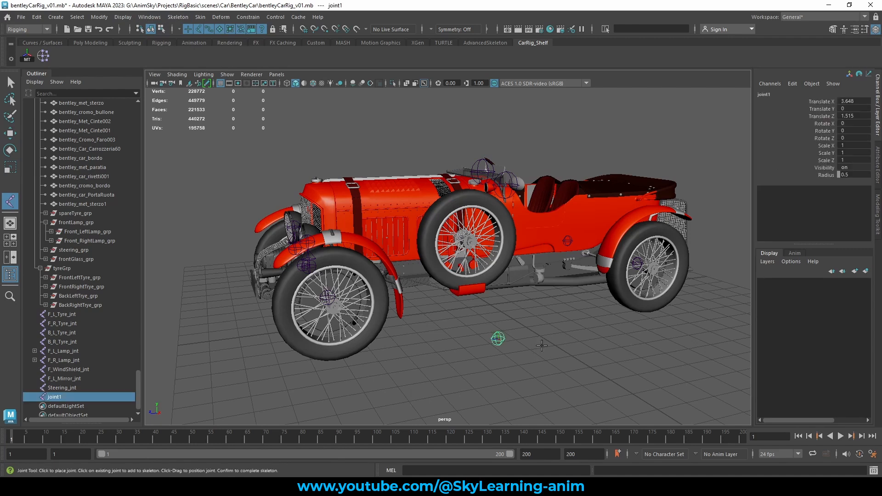
# Rename the new joint Root_jnt and set its X, Y and Z translation to 0.
pyautogui.doubleClick(766, 95)
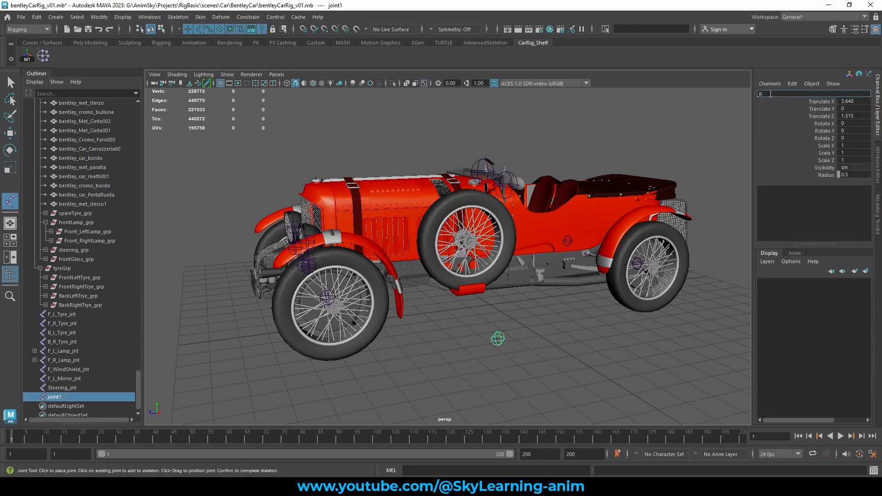
pyautogui.write('Root_jnt')
pyautogui.press('Return')
pyautogui.keyDown('alt'); pyautogui.moveTo(571, 306); pyautogui.dragTo(551, 311); pyautogui.keyUp('alt')
pyautogui.press('w')
pyautogui.moveTo(845, 101); pyautogui.dragTo(852, 116)
pyautogui.write('0')
pyautogui.press('Return')
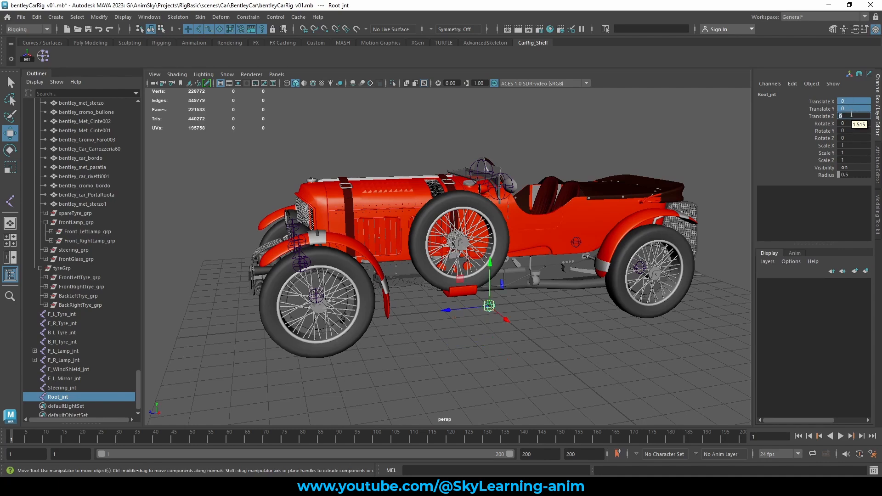
# Duplicate Root_jnt and raise the copy straight up to chassis height, about 1.919 in Translate Y.
pyautogui.keyDown('alt'); pyautogui.moveTo(441, 339); pyautogui.dragTo(478, 356); pyautogui.keyUp('alt')
pyautogui.hotkey('ctrl', 'd')
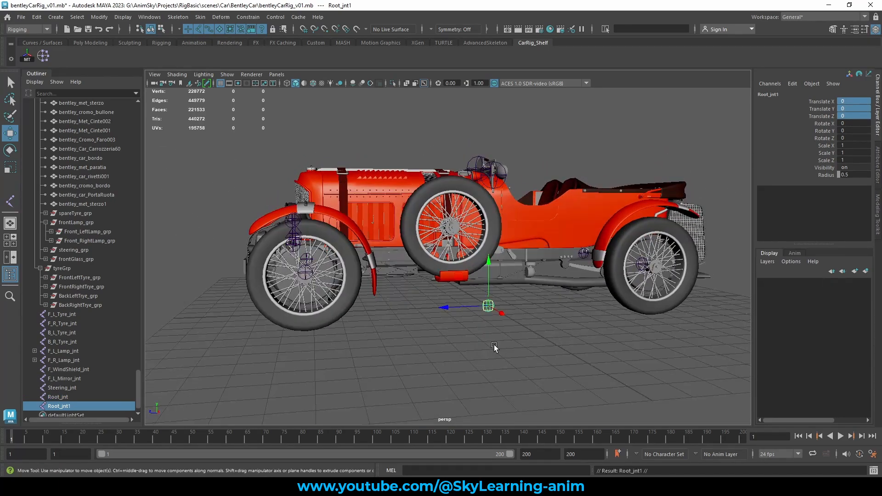
pyautogui.press('space')
pyautogui.press('space')
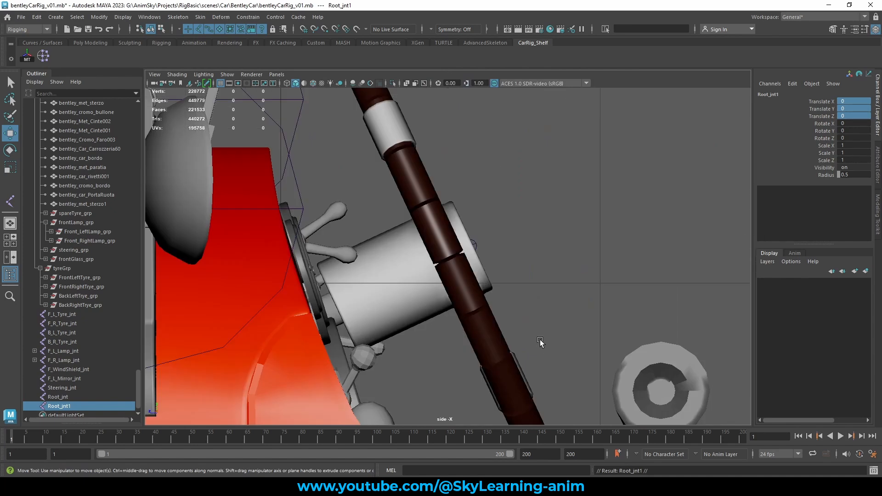
pyautogui.press('f')
pyautogui.keyDown('alt'); pyautogui.moveTo(541, 342); pyautogui.dragTo(487, 276, button='right'); pyautogui.keyUp('alt')
pyautogui.moveTo(469, 234); pyautogui.dragTo(471, 193)
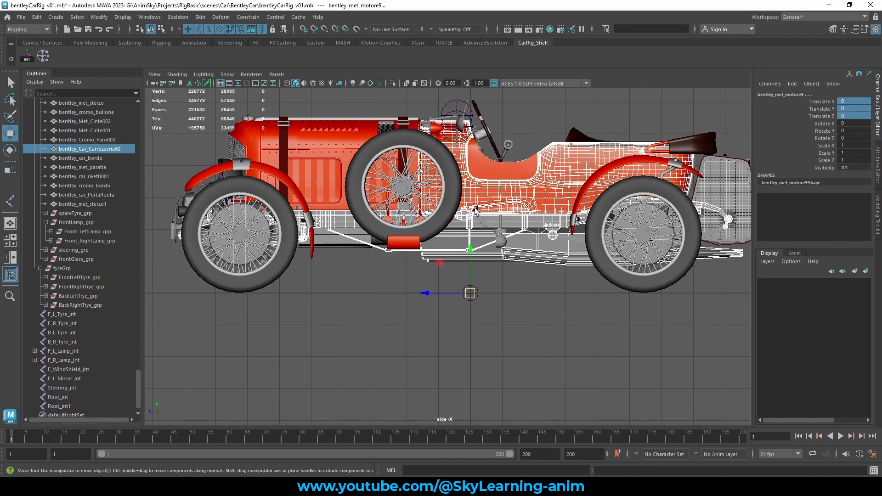
pyautogui.hotkey('ctrl', 'z')
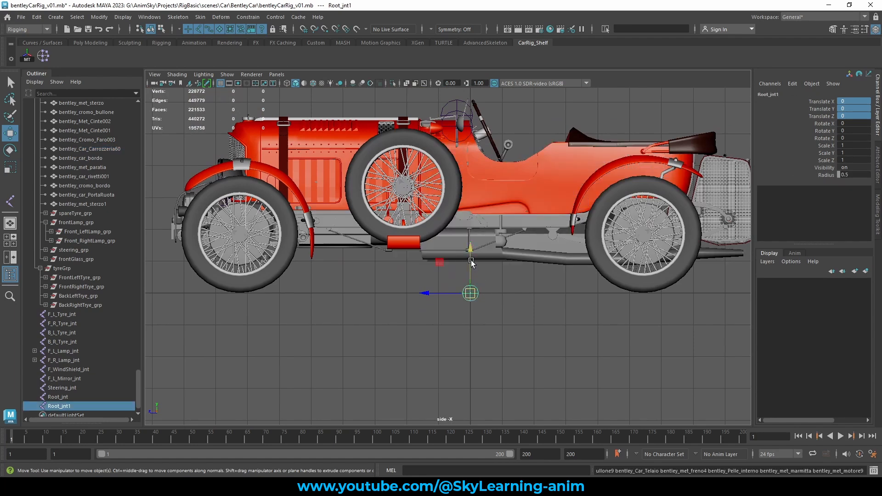
pyautogui.moveTo(471, 262); pyautogui.dragTo(471, 186)
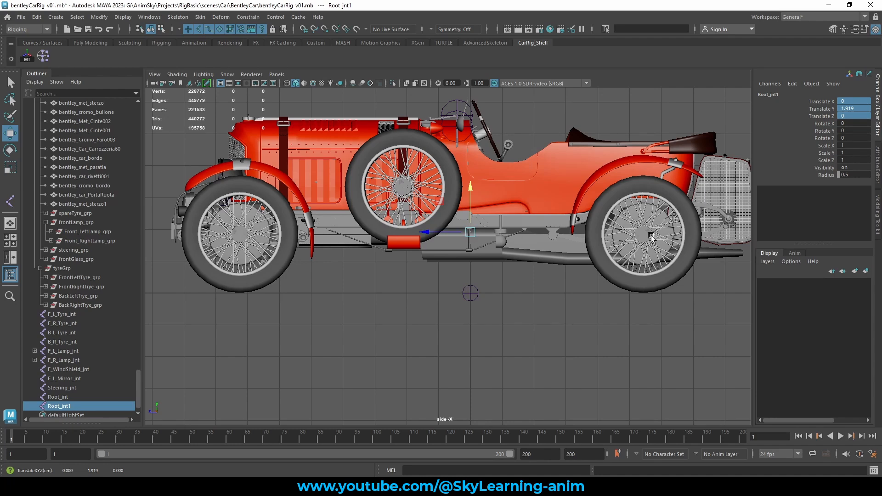
# Return to the perspective view and rename the raised duplicate joint body_jnt.
pyautogui.press('space')
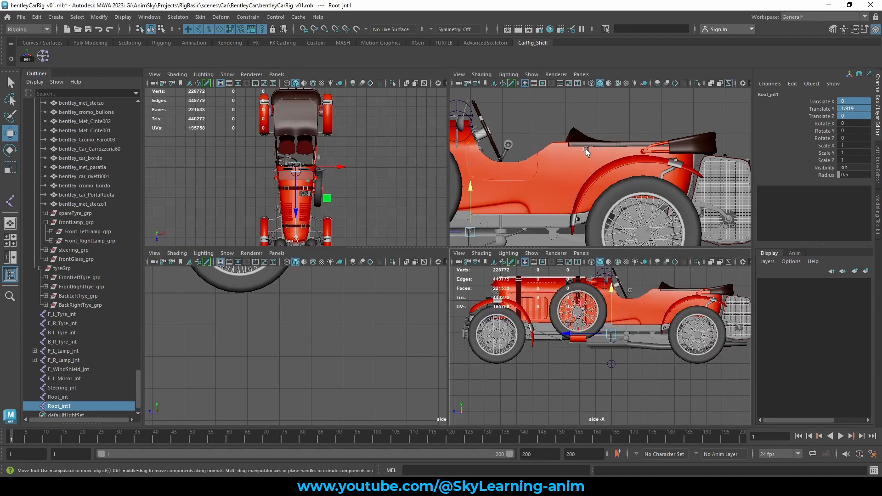
pyautogui.press('space')
pyautogui.keyDown('alt'); pyautogui.moveTo(526, 166); pyautogui.dragTo(495, 250); pyautogui.keyUp('alt')
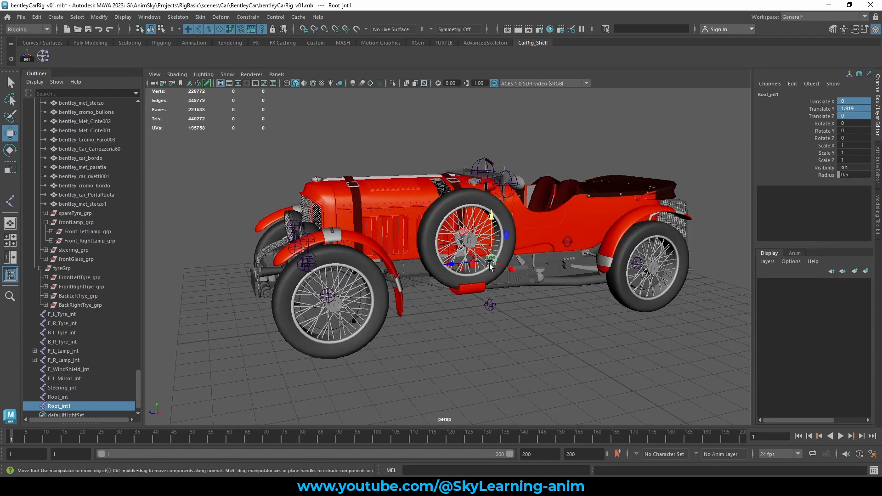
pyautogui.scroll(-1, 120, 379)
pyautogui.doubleClick(64, 388)
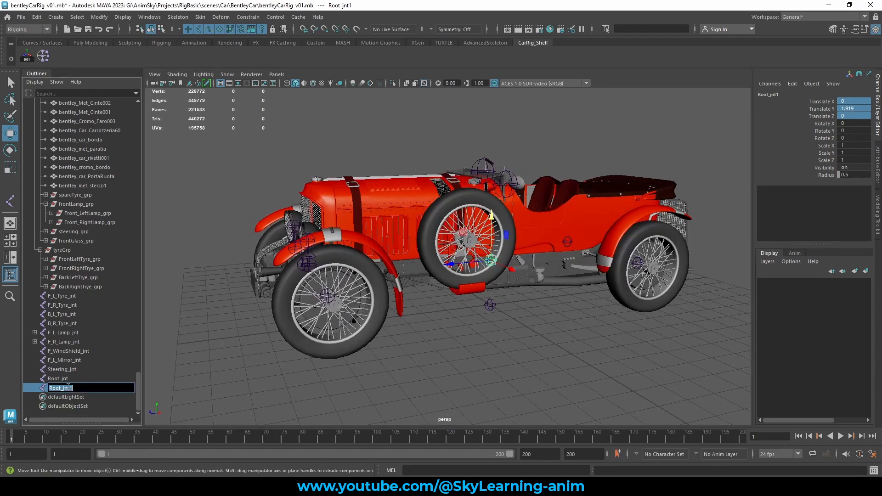
pyautogui.moveTo(61, 389); pyautogui.dragTo(48, 388)
pyautogui.write('body')
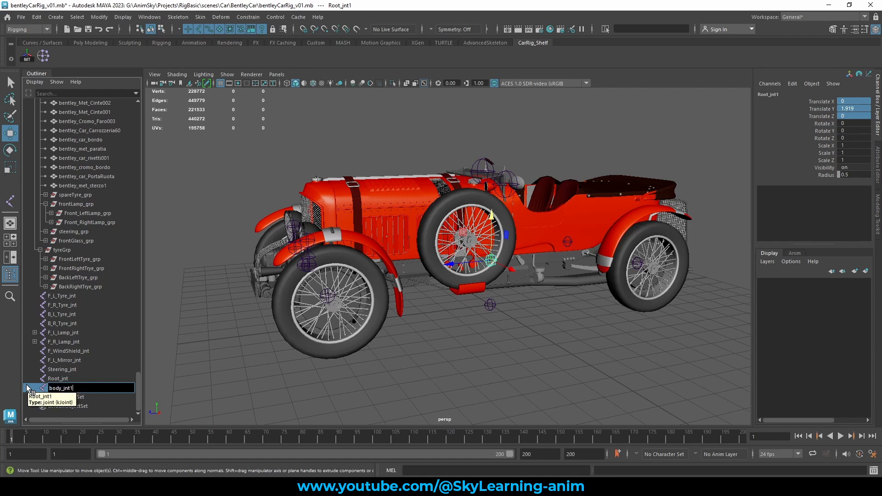
pyautogui.press('BackSpace')
pyautogui.press('Return')
# Parent body_jnt under Root_jnt and check the two-joint chain by selecting each joint.
pyautogui.moveTo(27, 388); pyautogui.dragTo(73, 379)
pyautogui.click(34, 388)
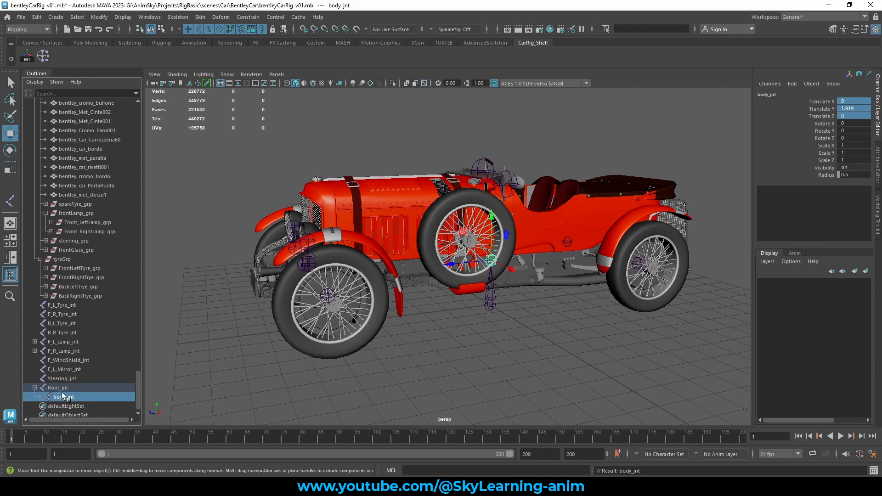
pyautogui.click(57, 387)
pyautogui.moveTo(542, 301)
pyautogui.keyDown('alt'); pyautogui.mouseDown()
pyautogui.moveTo(546, 311)
pyautogui.moveTo(532, 309)
pyautogui.mouseUp(); pyautogui.keyUp('alt')
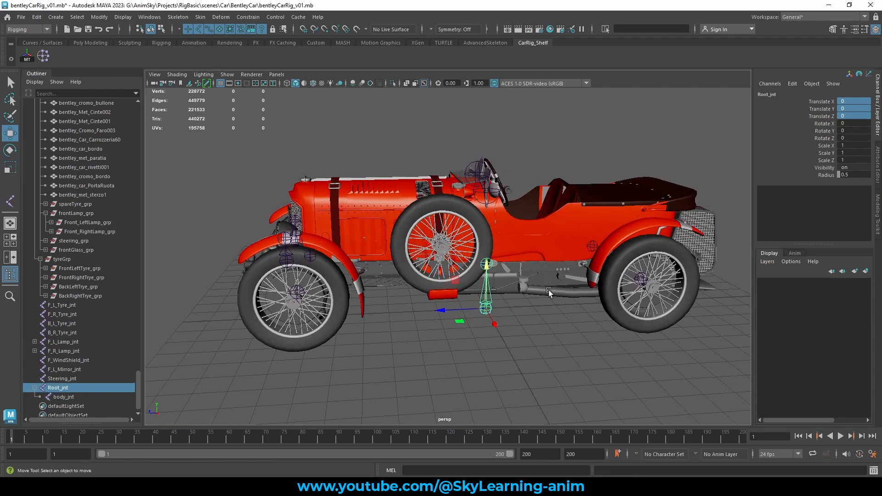
pyautogui.click(525, 314)
pyautogui.click(490, 266)
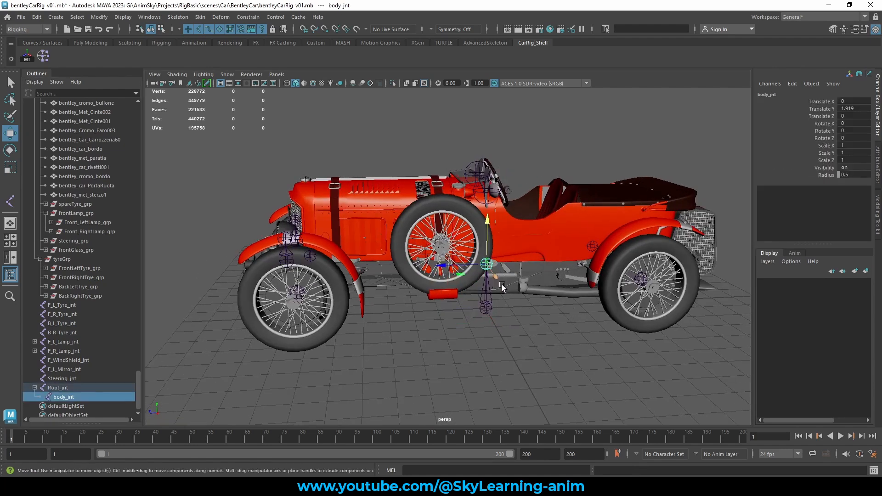
# Expand the lamp joint hierarchies, set the radius of all the car's joints to 0.2, and clear the selection.
pyautogui.click(35, 341)
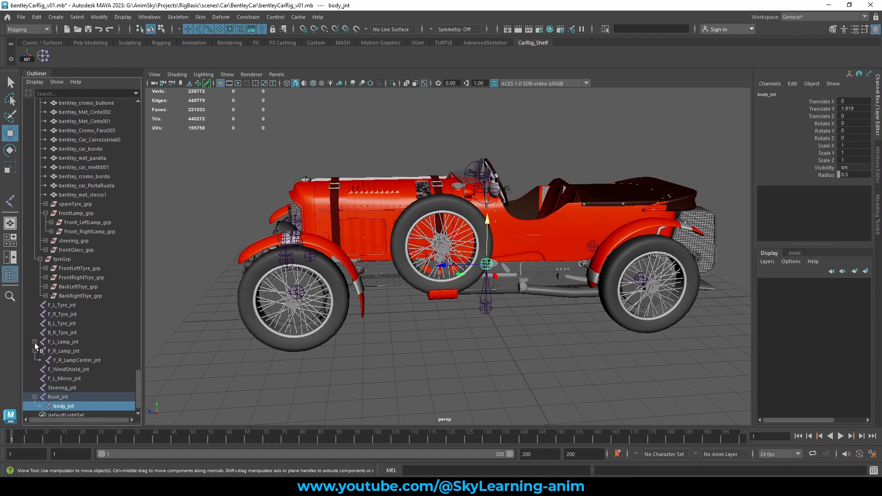
pyautogui.click(34, 360)
pyautogui.scroll(-1, 73, 326)
pyautogui.click(65, 277)
pyautogui.moveTo(65, 278); pyautogui.dragTo(64, 387)
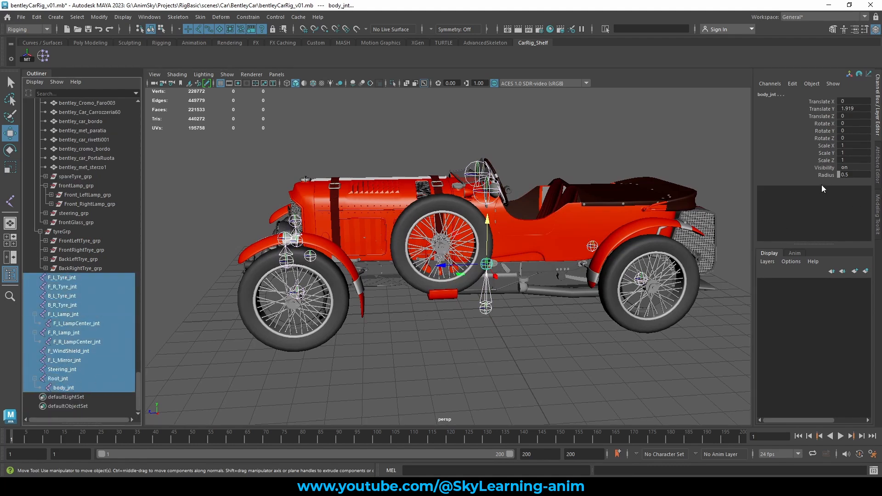
pyautogui.click(856, 174)
pyautogui.write('0.2')
pyautogui.press('Return')
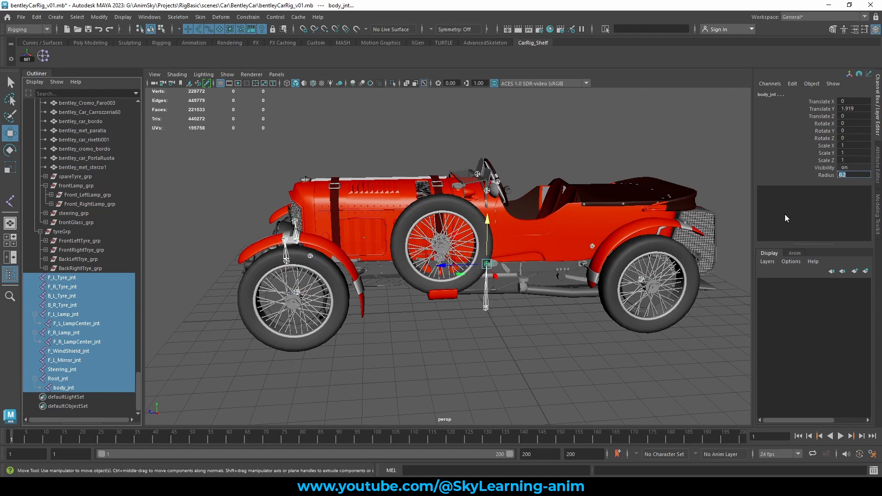
pyautogui.keyDown('alt'); pyautogui.moveTo(440, 214); pyautogui.dragTo(465, 219); pyautogui.keyUp('alt')
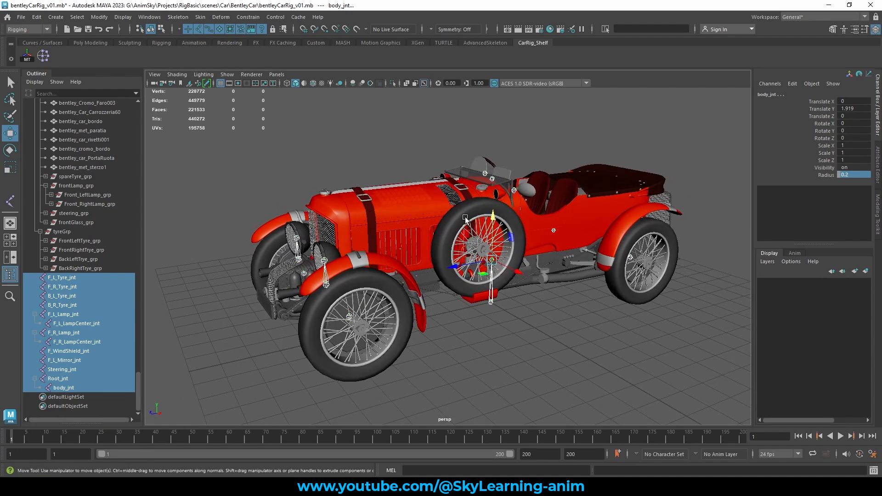
pyautogui.click(348, 166)
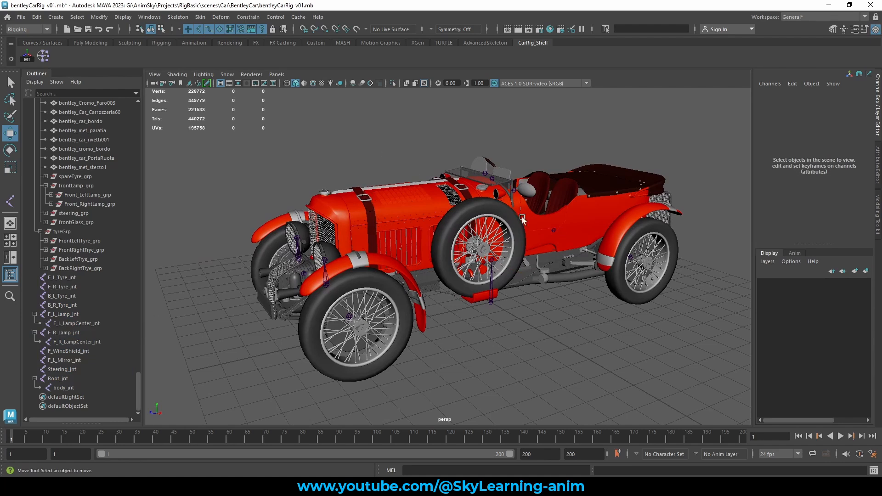
# Examine the spare wheel, cockpit, mirror and rear of the car to review which parts have joints.
pyautogui.scroll(5, 498, 193)
pyautogui.click(506, 185)
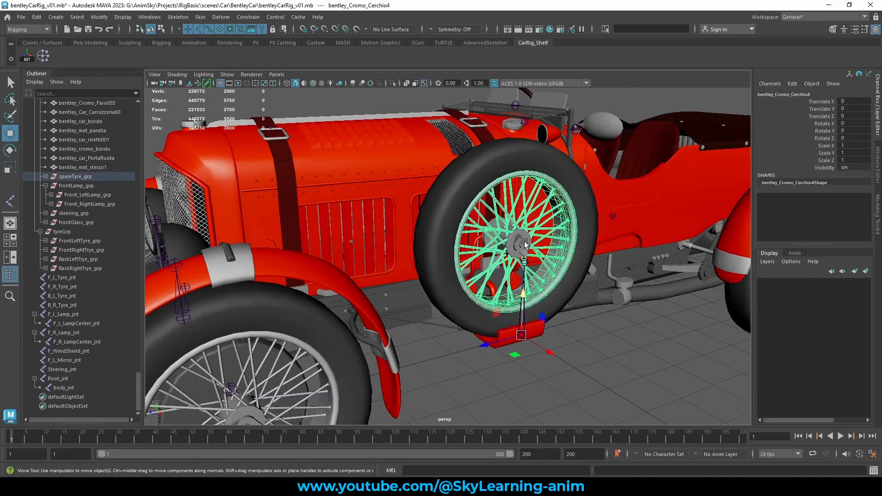
pyautogui.click(525, 242)
pyautogui.scroll(-3, 541, 231)
pyautogui.keyDown('alt'); pyautogui.moveTo(541, 231); pyautogui.dragTo(501, 230); pyautogui.keyUp('alt')
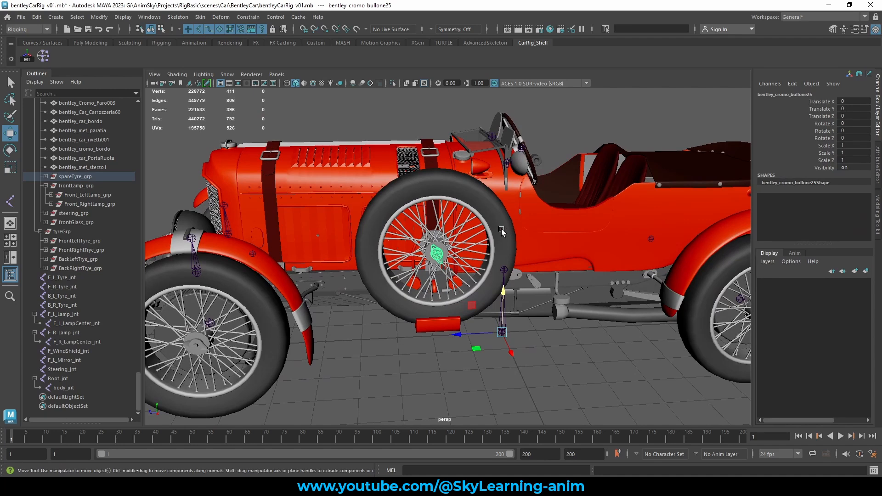
pyautogui.scroll(-5, 501, 232)
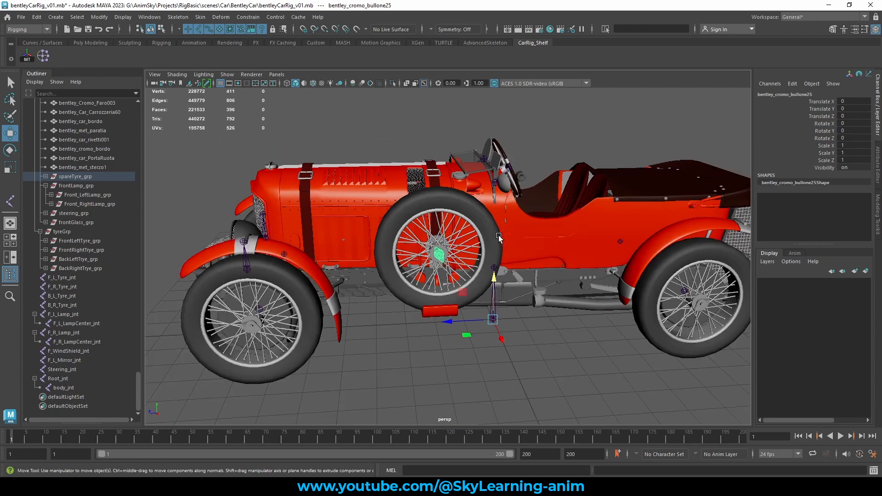
pyautogui.keyDown('alt'); pyautogui.moveTo(500, 232); pyautogui.dragTo(401, 235); pyautogui.keyUp('alt')
pyautogui.keyDown('alt'); pyautogui.moveTo(561, 252); pyautogui.dragTo(643, 258, button='right'); pyautogui.keyUp('alt')
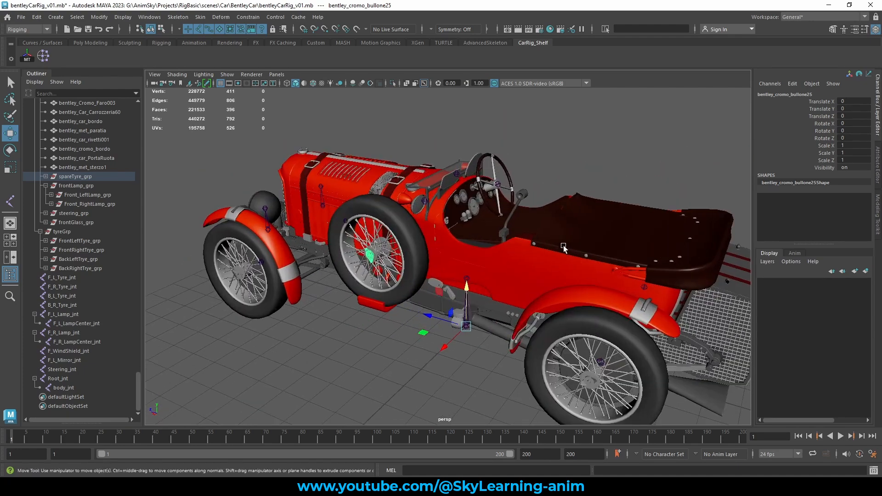
pyautogui.keyDown('alt'); pyautogui.moveTo(571, 252); pyautogui.dragTo(522, 266); pyautogui.keyUp('alt')
pyautogui.keyDown('alt'); pyautogui.moveTo(522, 266); pyautogui.dragTo(583, 276, button='right'); pyautogui.keyUp('alt')
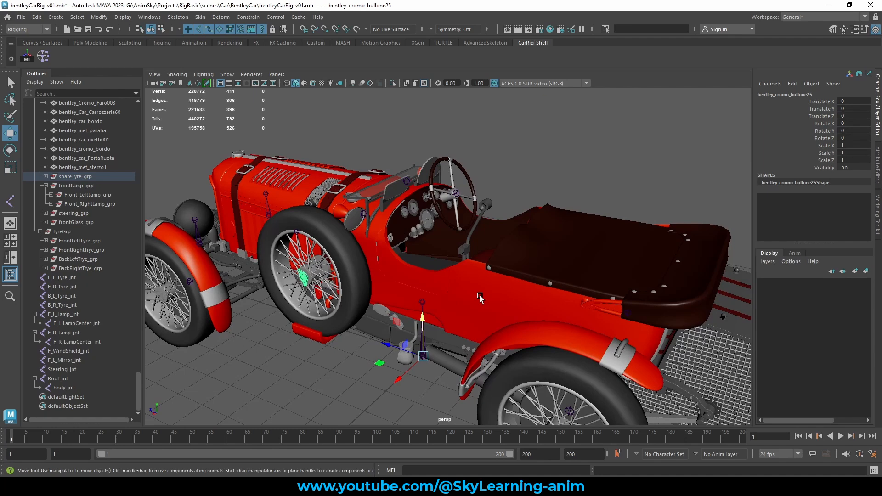
pyautogui.scroll(-5, 547, 276)
pyautogui.keyDown('alt'); pyautogui.moveTo(547, 275); pyautogui.dragTo(486, 250); pyautogui.keyUp('alt')
pyautogui.keyDown('alt'); pyautogui.moveTo(486, 251); pyautogui.dragTo(544, 253, button='right'); pyautogui.keyUp('alt')
pyautogui.scroll(4, 358, 216)
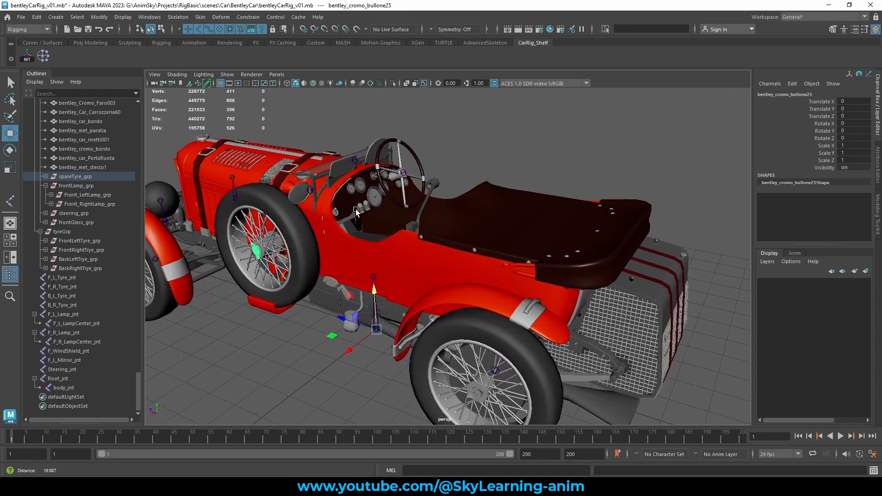
pyautogui.click(293, 183)
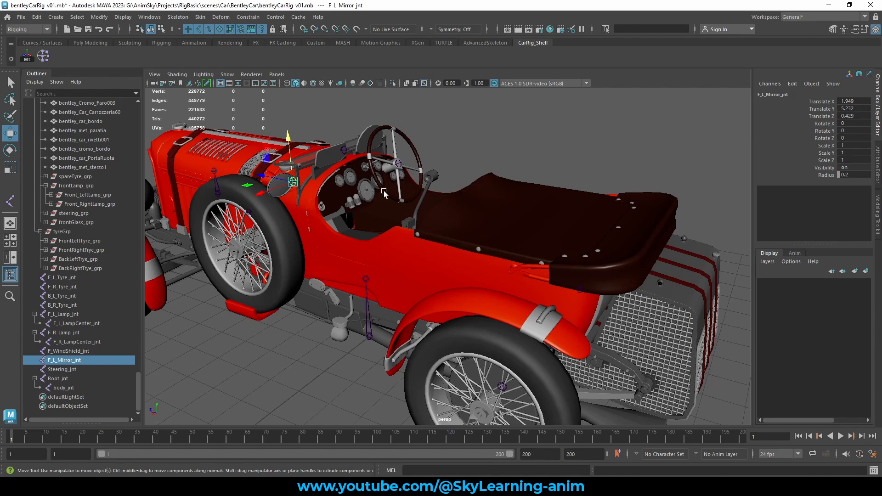
pyautogui.keyDown('alt'); pyautogui.moveTo(384, 193); pyautogui.dragTo(331, 297); pyautogui.keyUp('alt')
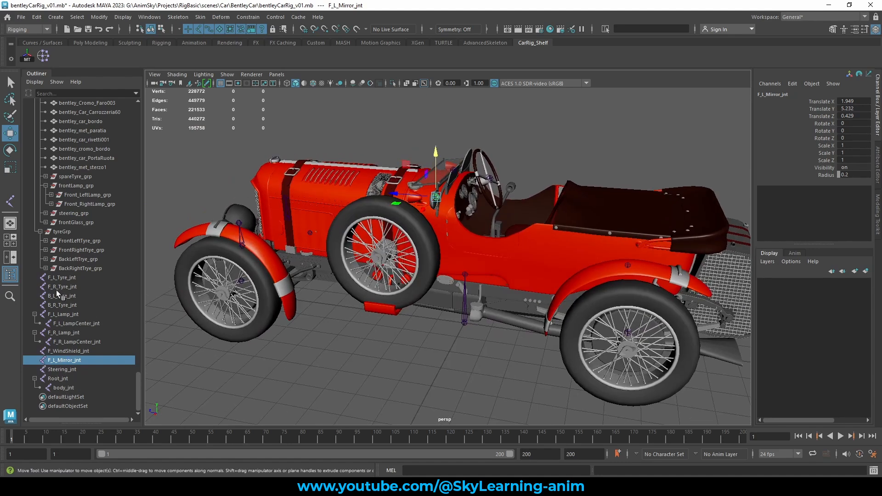
# Parent the four tyre joints, F_L, F_R, B_L and B_R_Tyre_jnt, under body_jnt.
pyautogui.moveTo(65, 277); pyautogui.dragTo(64, 315)
pyautogui.keyDown('ctrl'); pyautogui.click(62, 332); pyautogui.keyUp('ctrl')
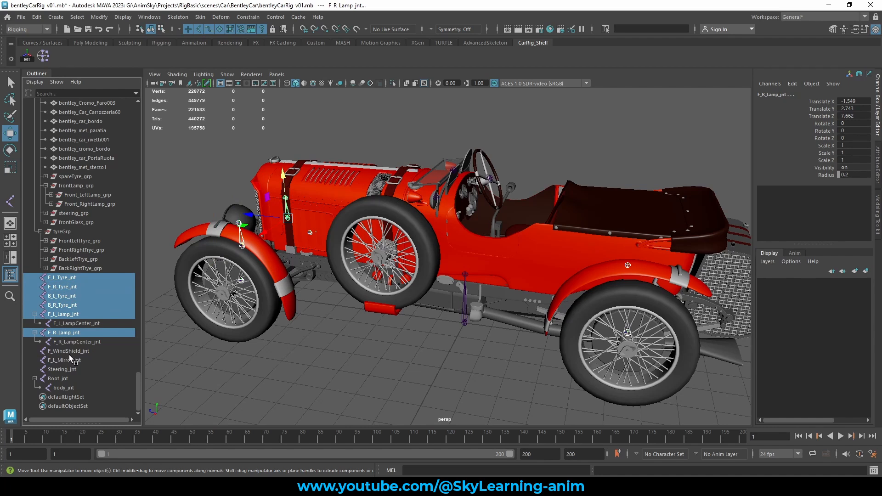
pyautogui.moveTo(66, 278); pyautogui.dragTo(72, 303)
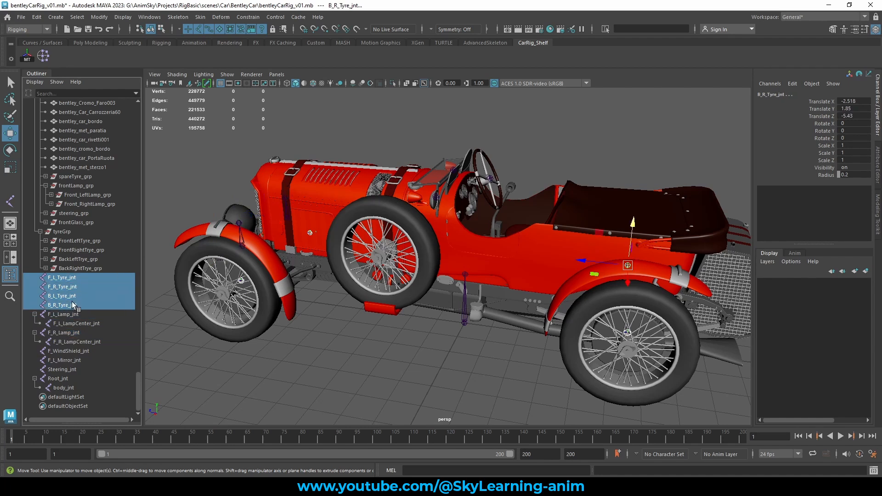
pyautogui.keyDown('ctrl'); pyautogui.click(65, 388); pyautogui.keyUp('ctrl')
pyautogui.press('p')
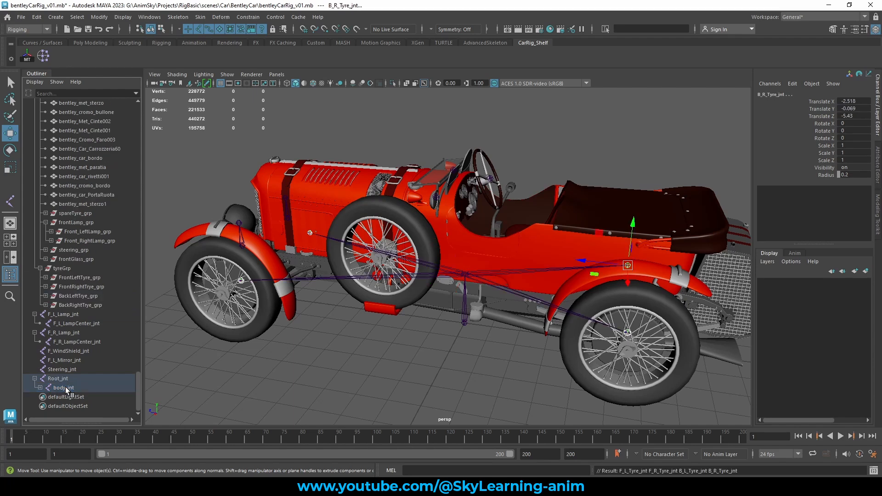
# Parent the two front lamp joints, F_L_Lamp_jnt and F_R_Lamp_jnt, under body_jnt.
pyautogui.click(67, 317)
pyautogui.keyDown('ctrl'); pyautogui.click(60, 334); pyautogui.keyUp('ctrl')
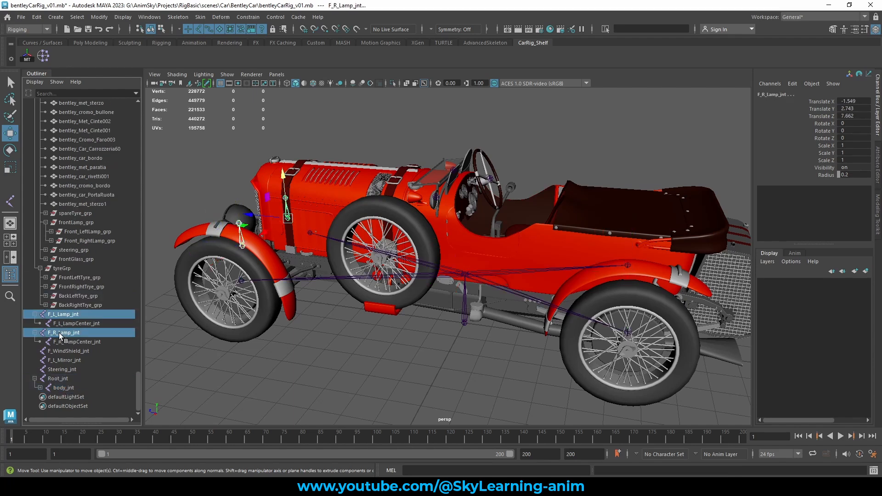
pyautogui.keyDown('ctrl'); pyautogui.click(63, 389); pyautogui.keyUp('ctrl')
pyautogui.press('p')
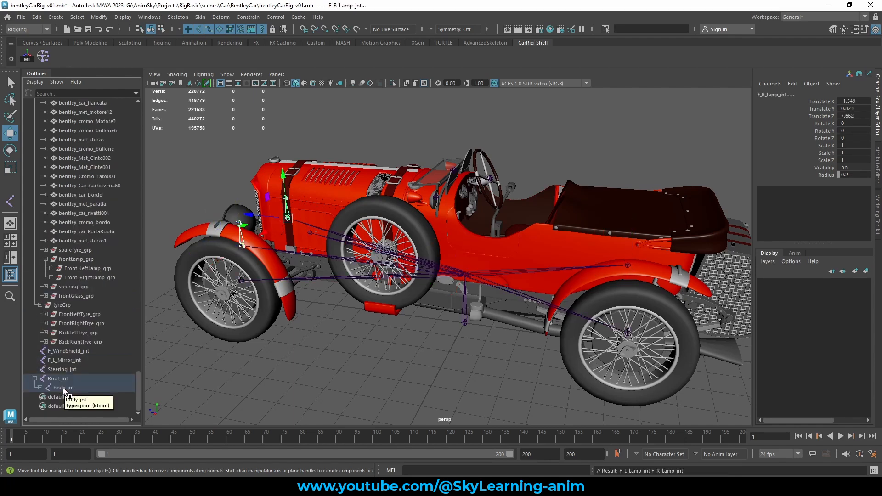
# Parent F_WindShield_jnt, F_L_Mirror_jnt and Steering_jnt under body_jnt and clear the selection.
pyautogui.click(74, 352)
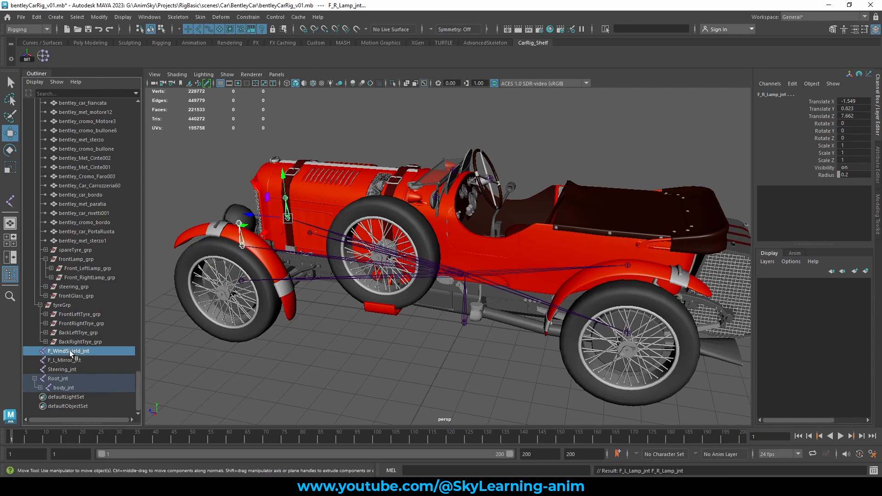
pyautogui.keyDown('ctrl'); pyautogui.click(77, 361); pyautogui.keyUp('ctrl')
pyautogui.keyDown('ctrl'); pyautogui.click(73, 370); pyautogui.keyUp('ctrl')
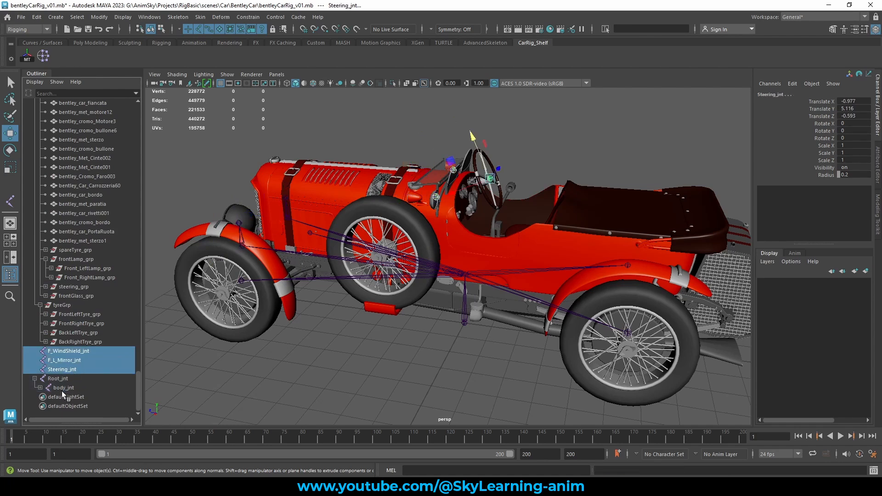
pyautogui.keyDown('ctrl'); pyautogui.click(66, 389); pyautogui.keyUp('ctrl')
pyautogui.press('p')
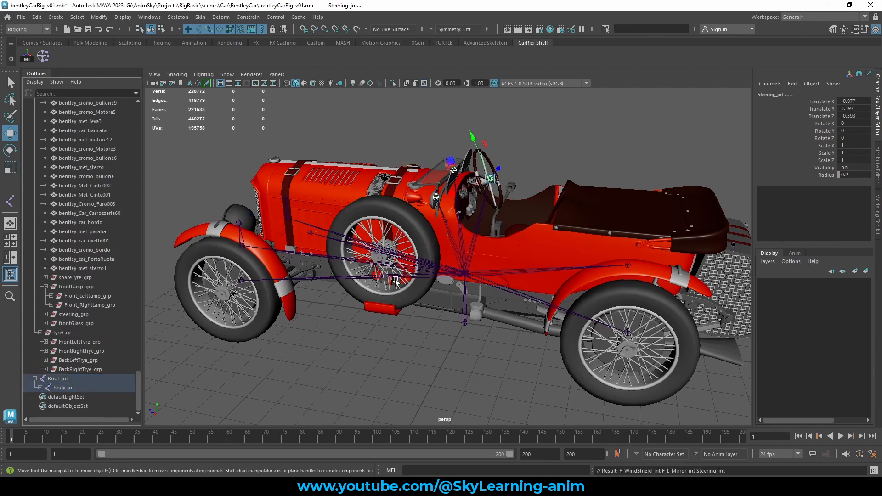
pyautogui.click(432, 343)
# Examine the joint connections around the car, selecting body_jnt and both front lamp joints to check the hierarchy.
pyautogui.keyDown('alt'); pyautogui.moveTo(432, 339); pyautogui.dragTo(409, 239); pyautogui.keyUp('alt')
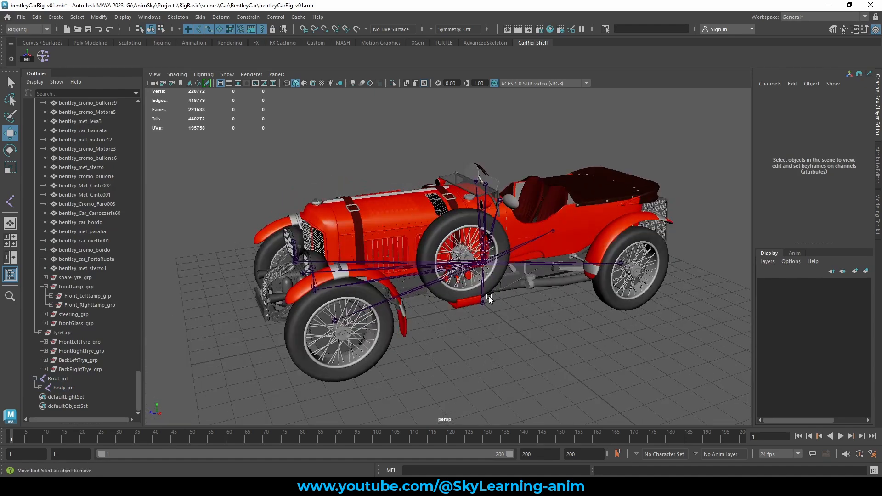
pyautogui.keyDown('alt'); pyautogui.moveTo(489, 299); pyautogui.dragTo(499, 277); pyautogui.keyUp('alt')
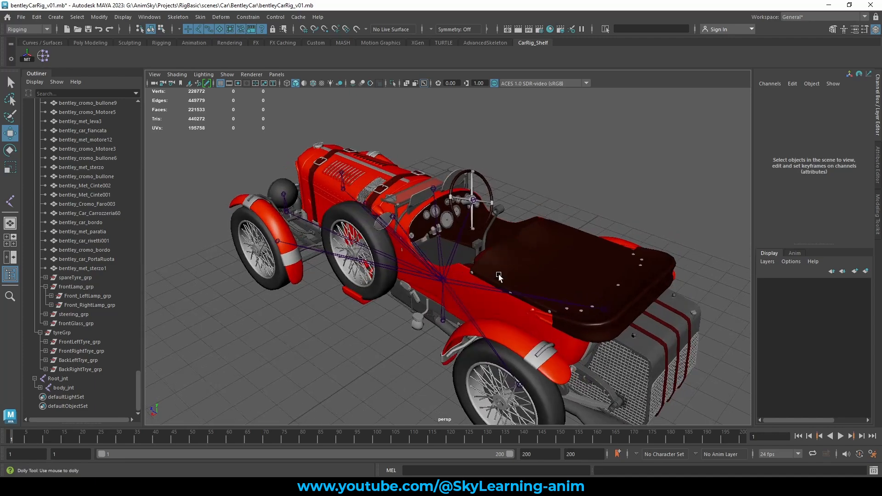
pyautogui.keyDown('alt'); pyautogui.moveTo(498, 277); pyautogui.dragTo(519, 278, button='right'); pyautogui.keyUp('alt')
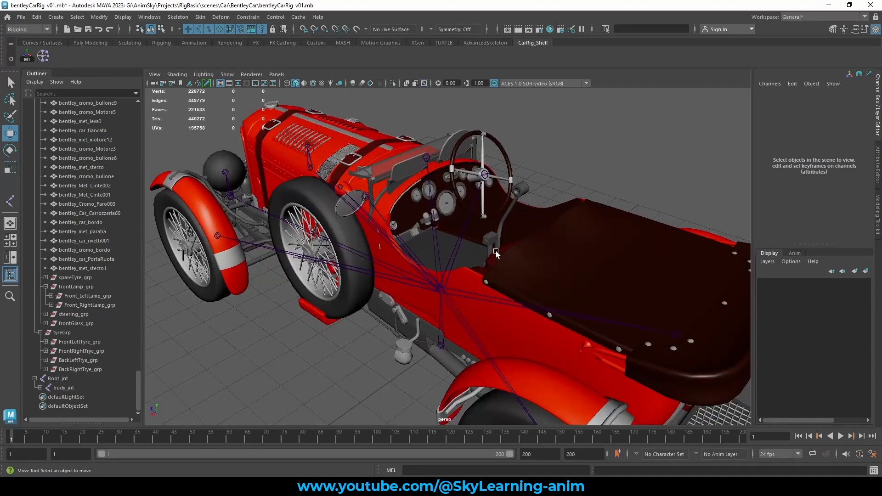
pyautogui.keyDown('alt'); pyautogui.moveTo(496, 253); pyautogui.dragTo(461, 196); pyautogui.keyUp('alt')
pyautogui.keyDown('alt'); pyautogui.moveTo(369, 210); pyautogui.dragTo(490, 186); pyautogui.keyUp('alt')
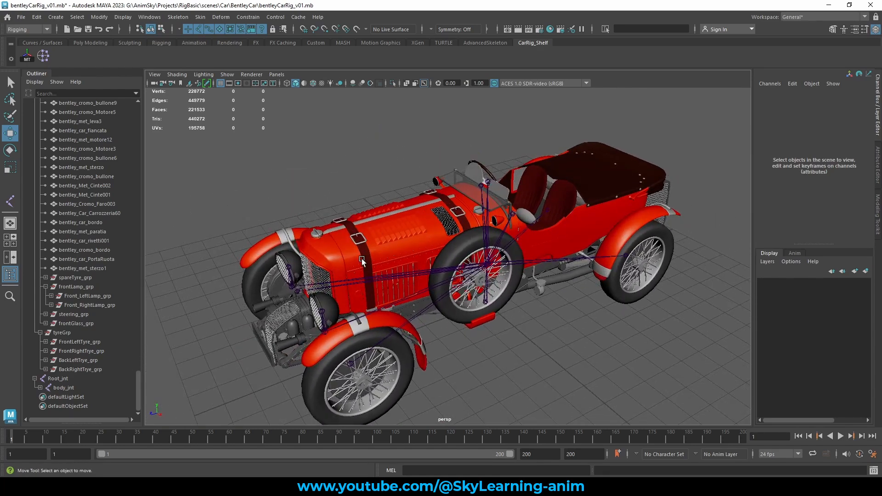
pyautogui.keyDown('alt'); pyautogui.moveTo(364, 258); pyautogui.dragTo(558, 269); pyautogui.keyUp('alt')
pyautogui.keyDown('alt'); pyautogui.moveTo(558, 269); pyautogui.dragTo(601, 291, button='right'); pyautogui.keyUp('alt')
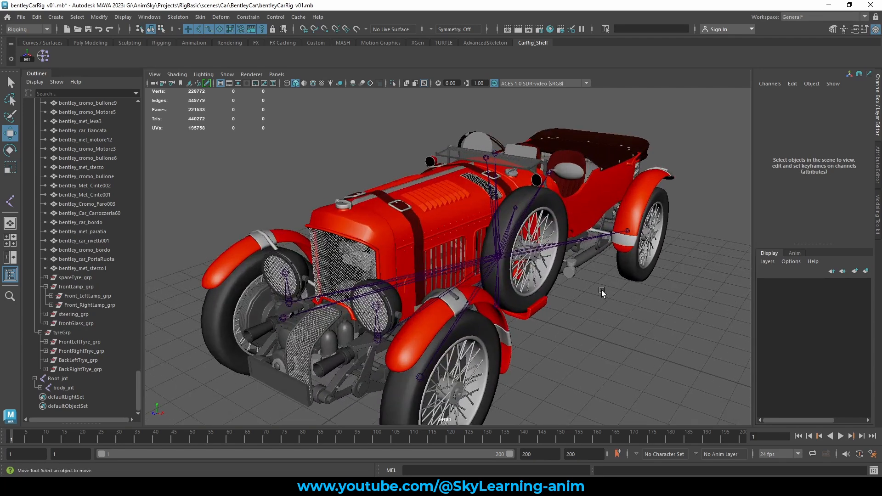
pyautogui.click(493, 256)
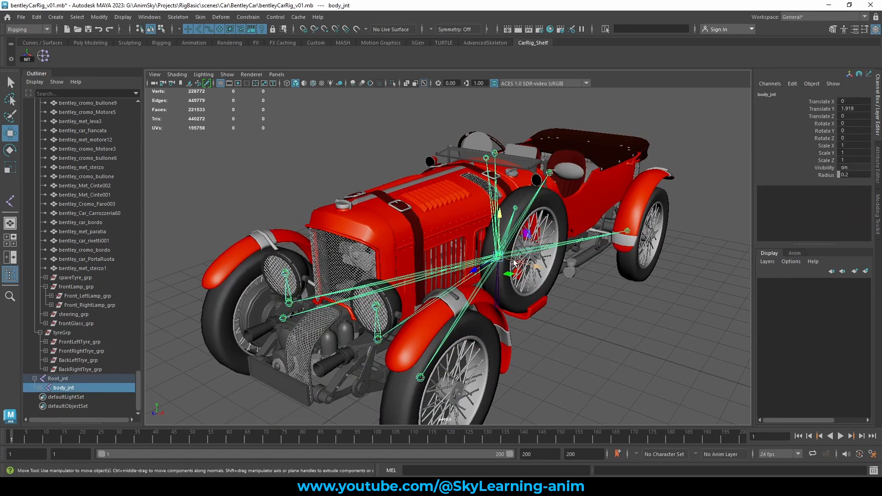
pyautogui.click(378, 317)
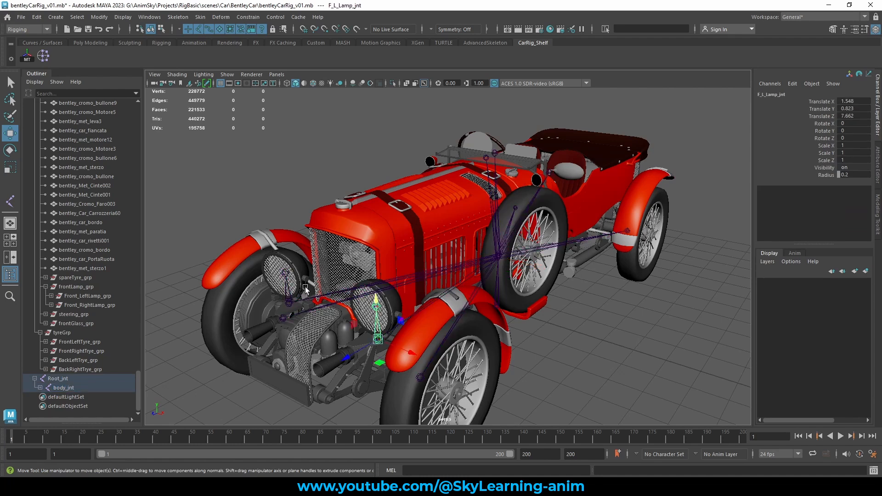
pyautogui.click(283, 288)
pyautogui.click(287, 289)
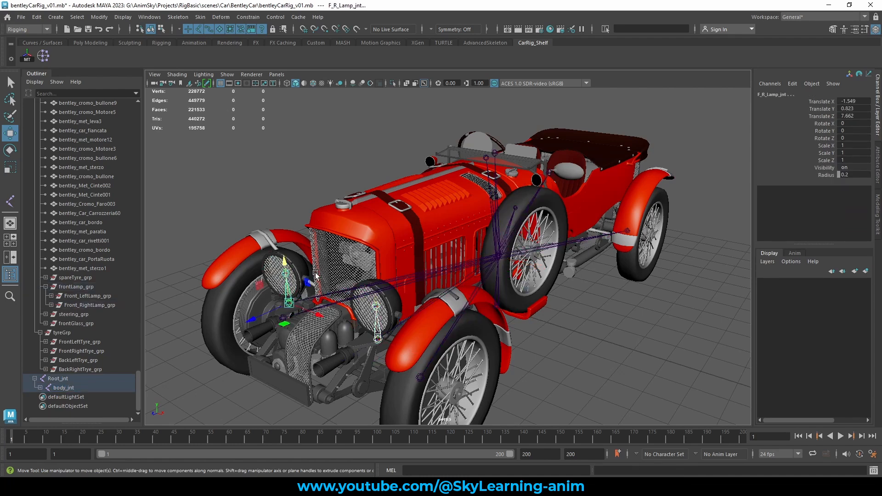
# Review the whole joint skeleton on the car from the front and side, and deselect the lamp joints.
pyautogui.scroll(-4, 464, 296)
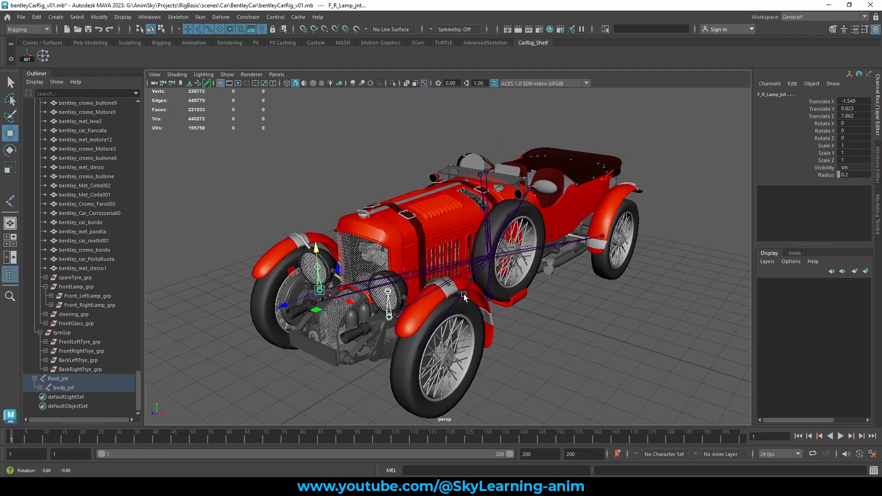
pyautogui.keyDown('alt'); pyautogui.moveTo(463, 294); pyautogui.dragTo(475, 324); pyautogui.keyUp('alt')
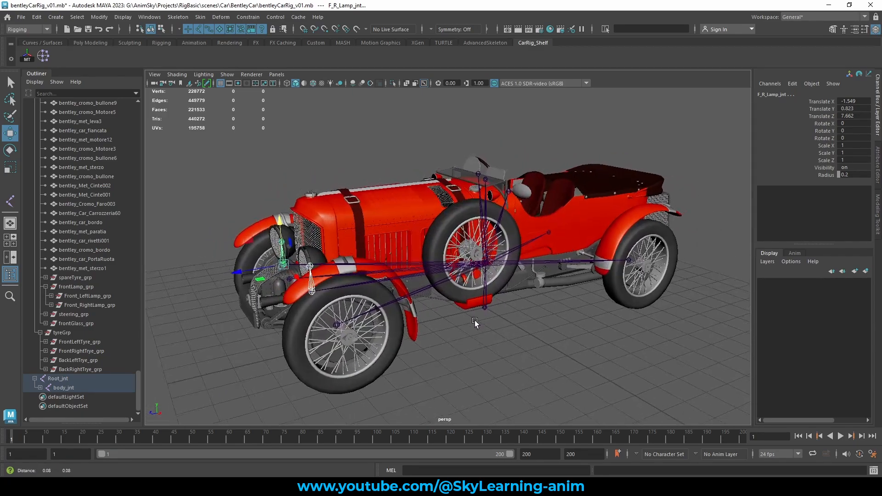
pyautogui.keyDown('alt'); pyautogui.moveTo(475, 324); pyautogui.dragTo(459, 344, button='middle'); pyautogui.keyUp('alt')
pyautogui.keyDown('alt'); pyautogui.moveTo(458, 344); pyautogui.dragTo(511, 312, button='right'); pyautogui.keyUp('alt')
pyautogui.keyDown('alt'); pyautogui.moveTo(507, 313); pyautogui.dragTo(522, 287, button='middle'); pyautogui.keyUp('alt')
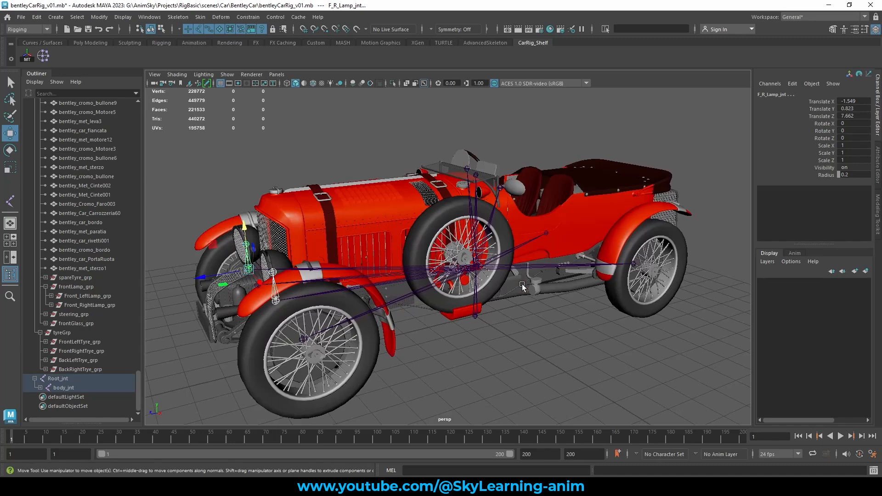
pyautogui.keyDown('alt'); pyautogui.moveTo(522, 287); pyautogui.dragTo(558, 270); pyautogui.keyUp('alt')
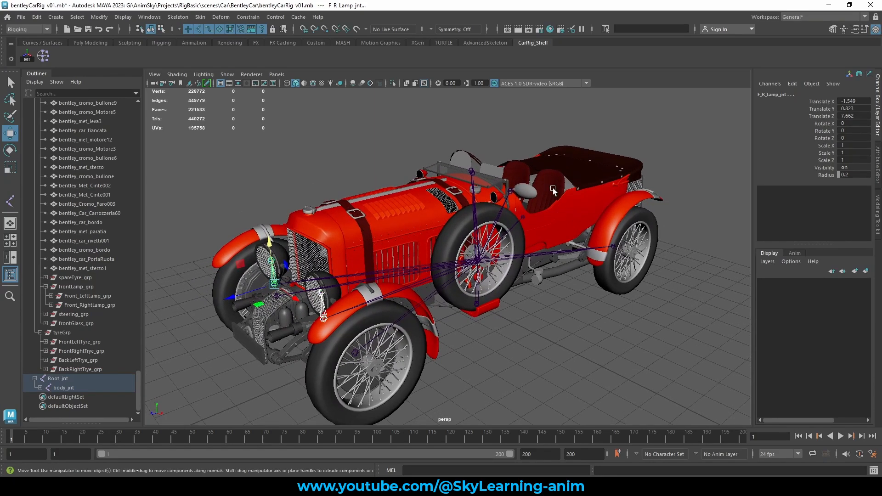
pyautogui.click(368, 151)
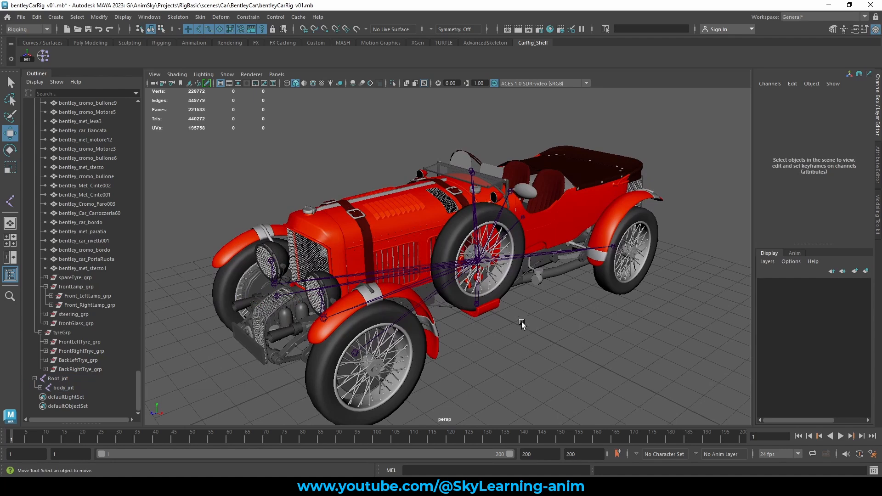
pyautogui.keyDown('alt'); pyautogui.moveTo(522, 321); pyautogui.dragTo(530, 310); pyautogui.keyUp('alt')
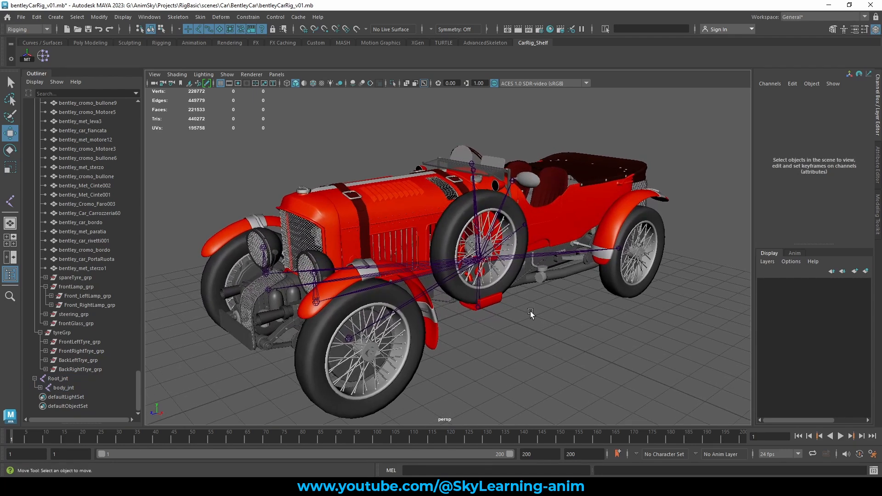